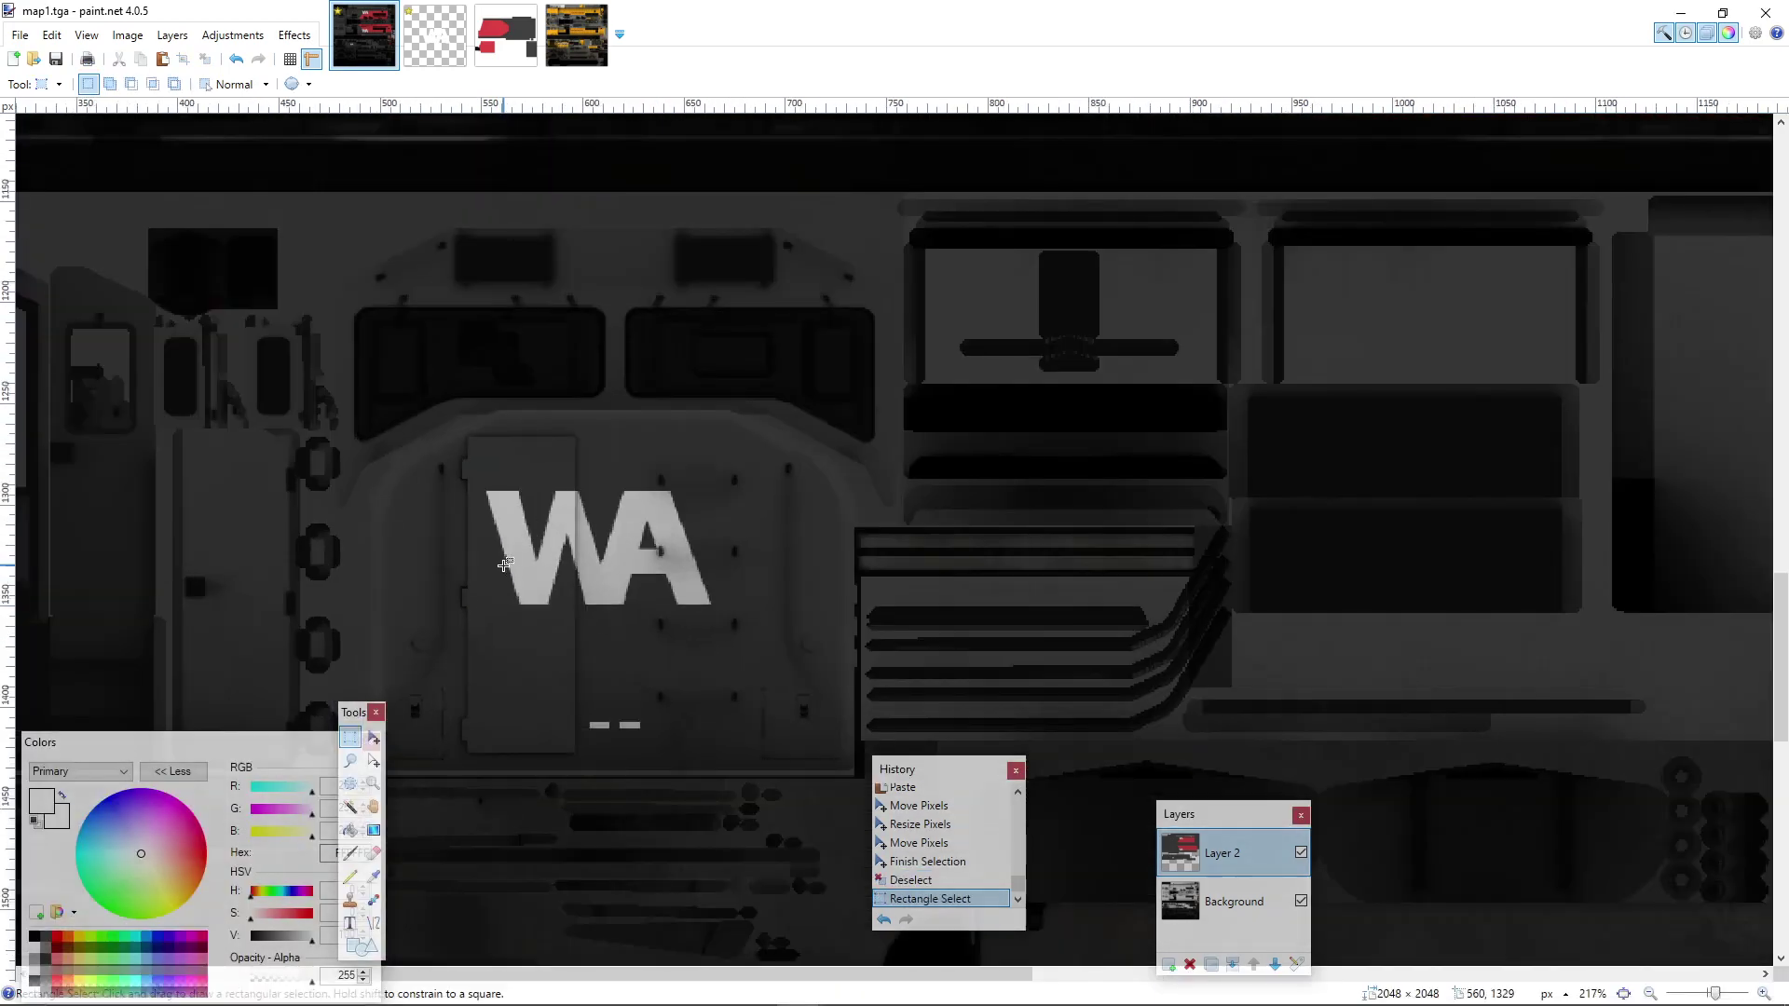
- Rectangle-select the door strip carrying part of the W
{"action": "scroll", "coordinate": [504, 563], "scroll_direction": "up", "scroll_amount": 1}
{"action": "scroll", "coordinate": [504, 559], "scroll_direction": "down", "scroll_amount": 2}
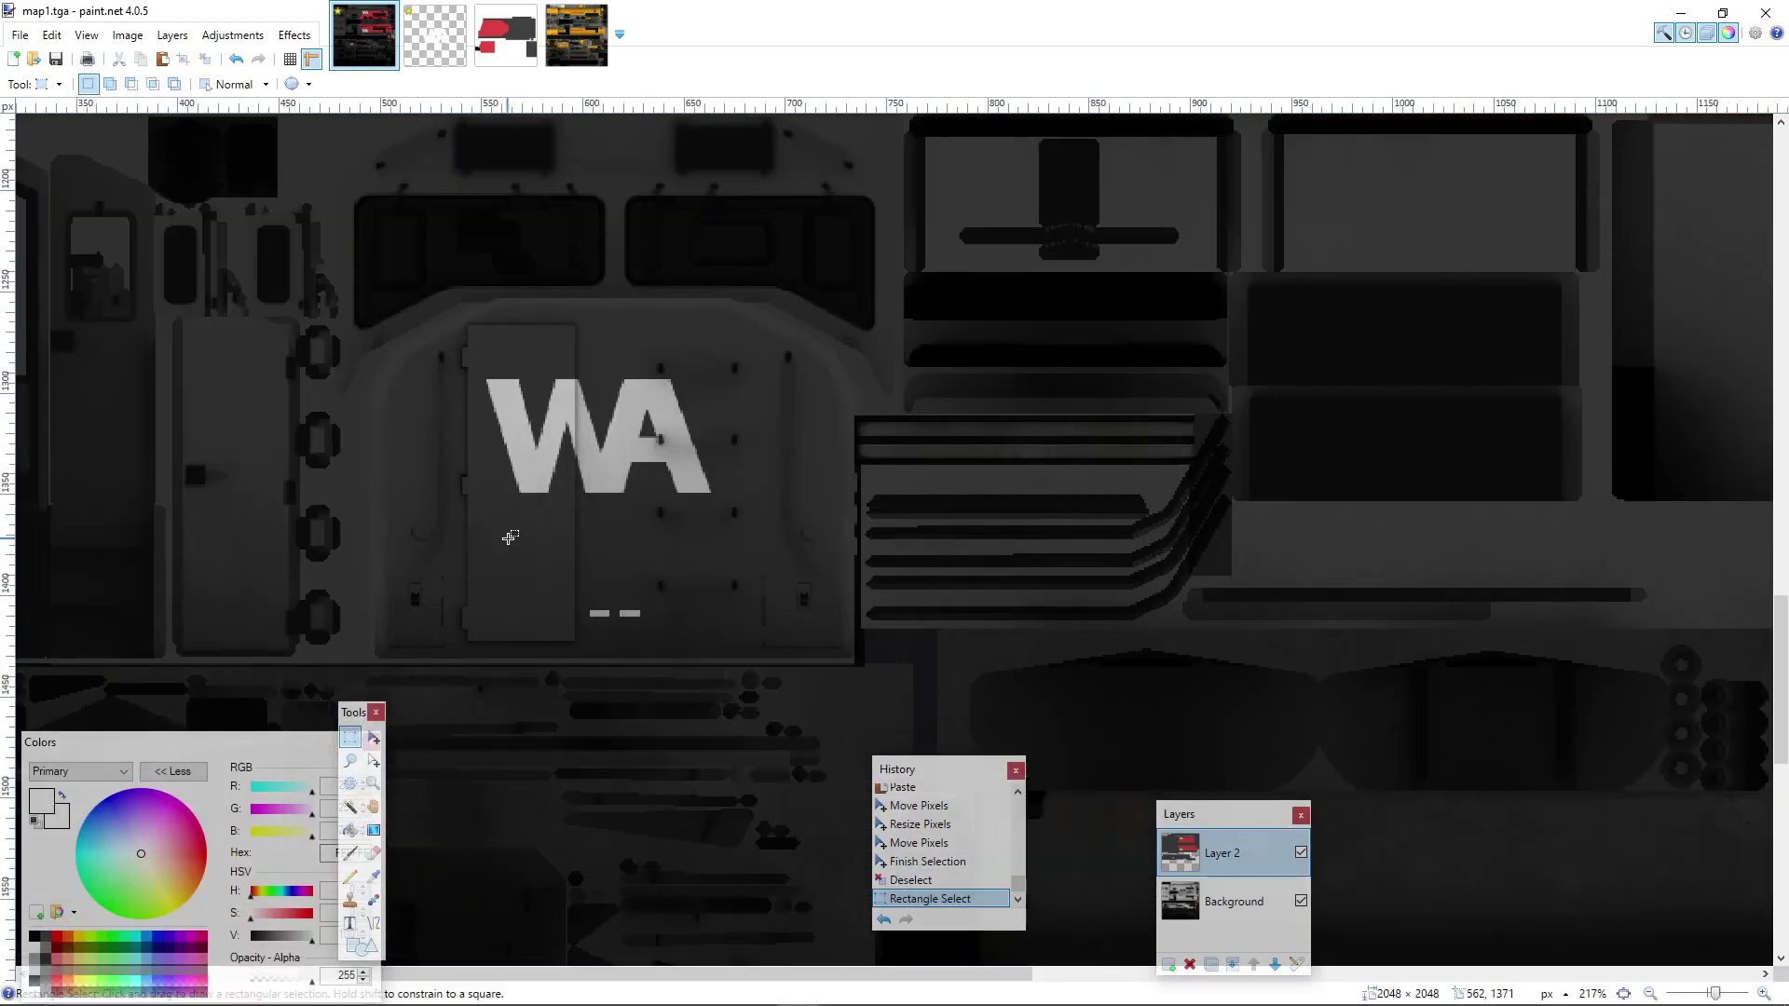
{"action": "left_click_drag", "start_coordinate": [851, 971], "coordinate": [760, 976]}
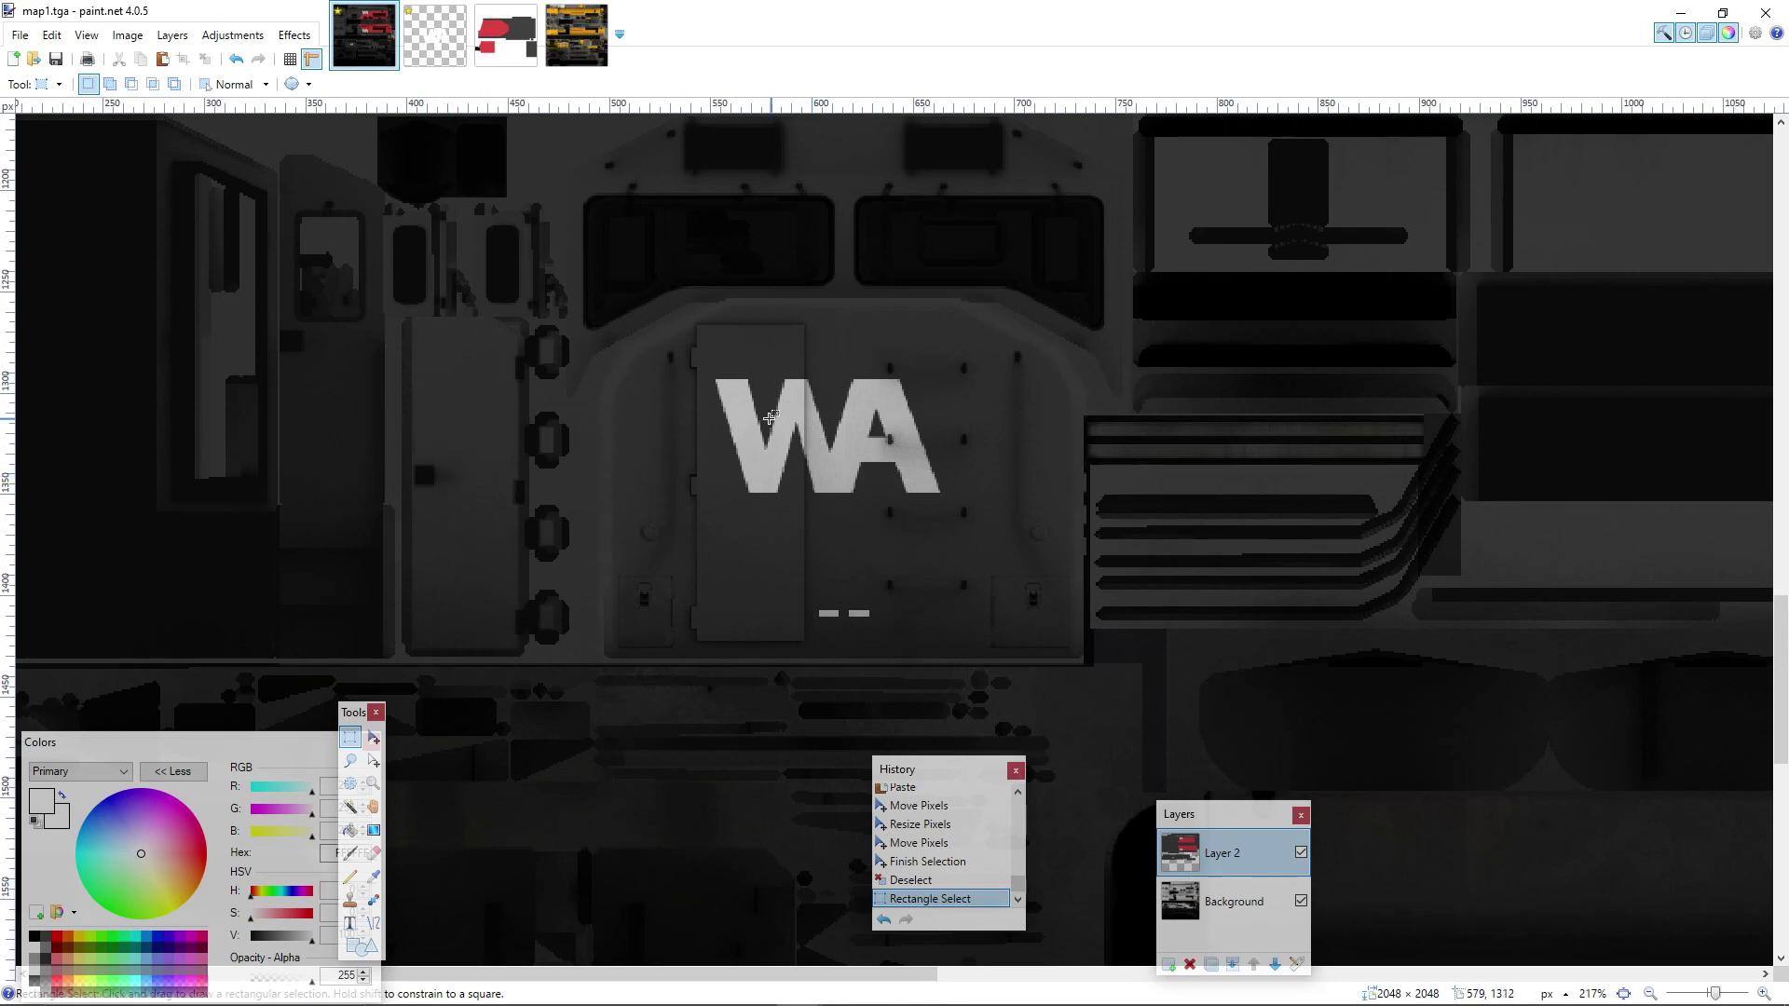
{"action": "scroll", "coordinate": [727, 366], "scroll_direction": "up", "scroll_amount": 5, "text": "ctrl"}
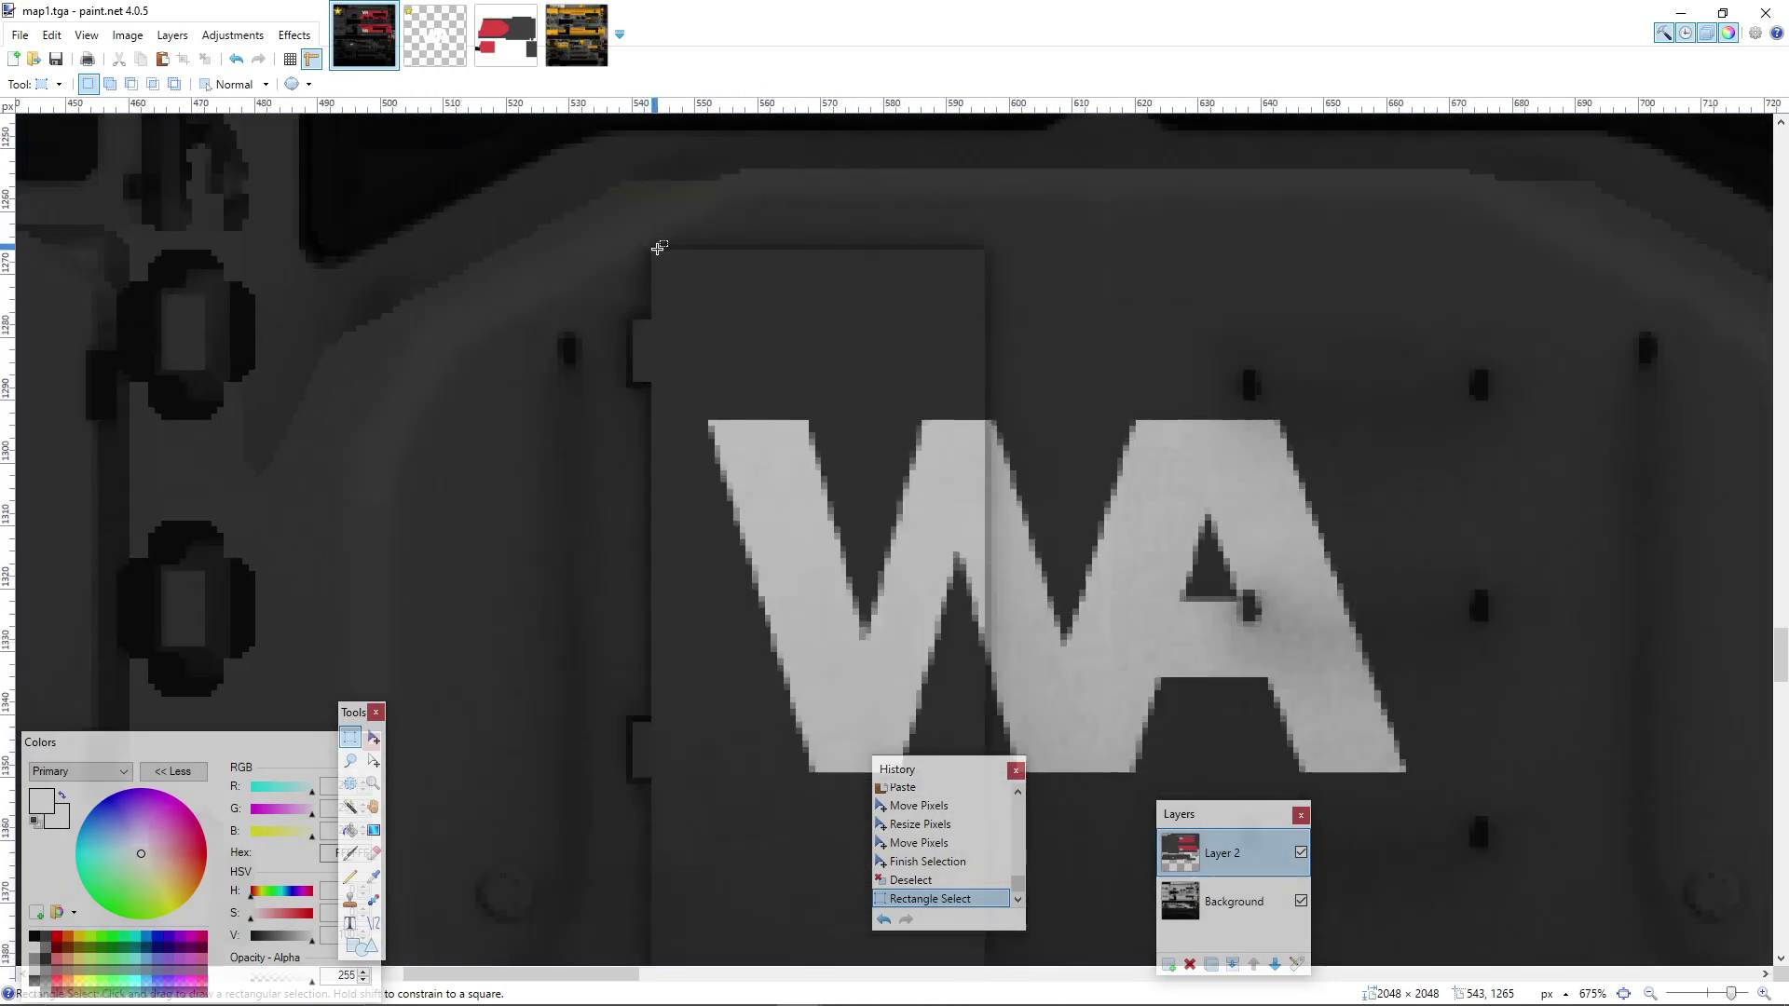
{"action": "scroll", "coordinate": [870, 403], "scroll_direction": "down", "scroll_amount": 4, "text": "ctrl"}
{"action": "left_click_drag", "start_coordinate": [651, 249], "coordinate": [927, 754]}
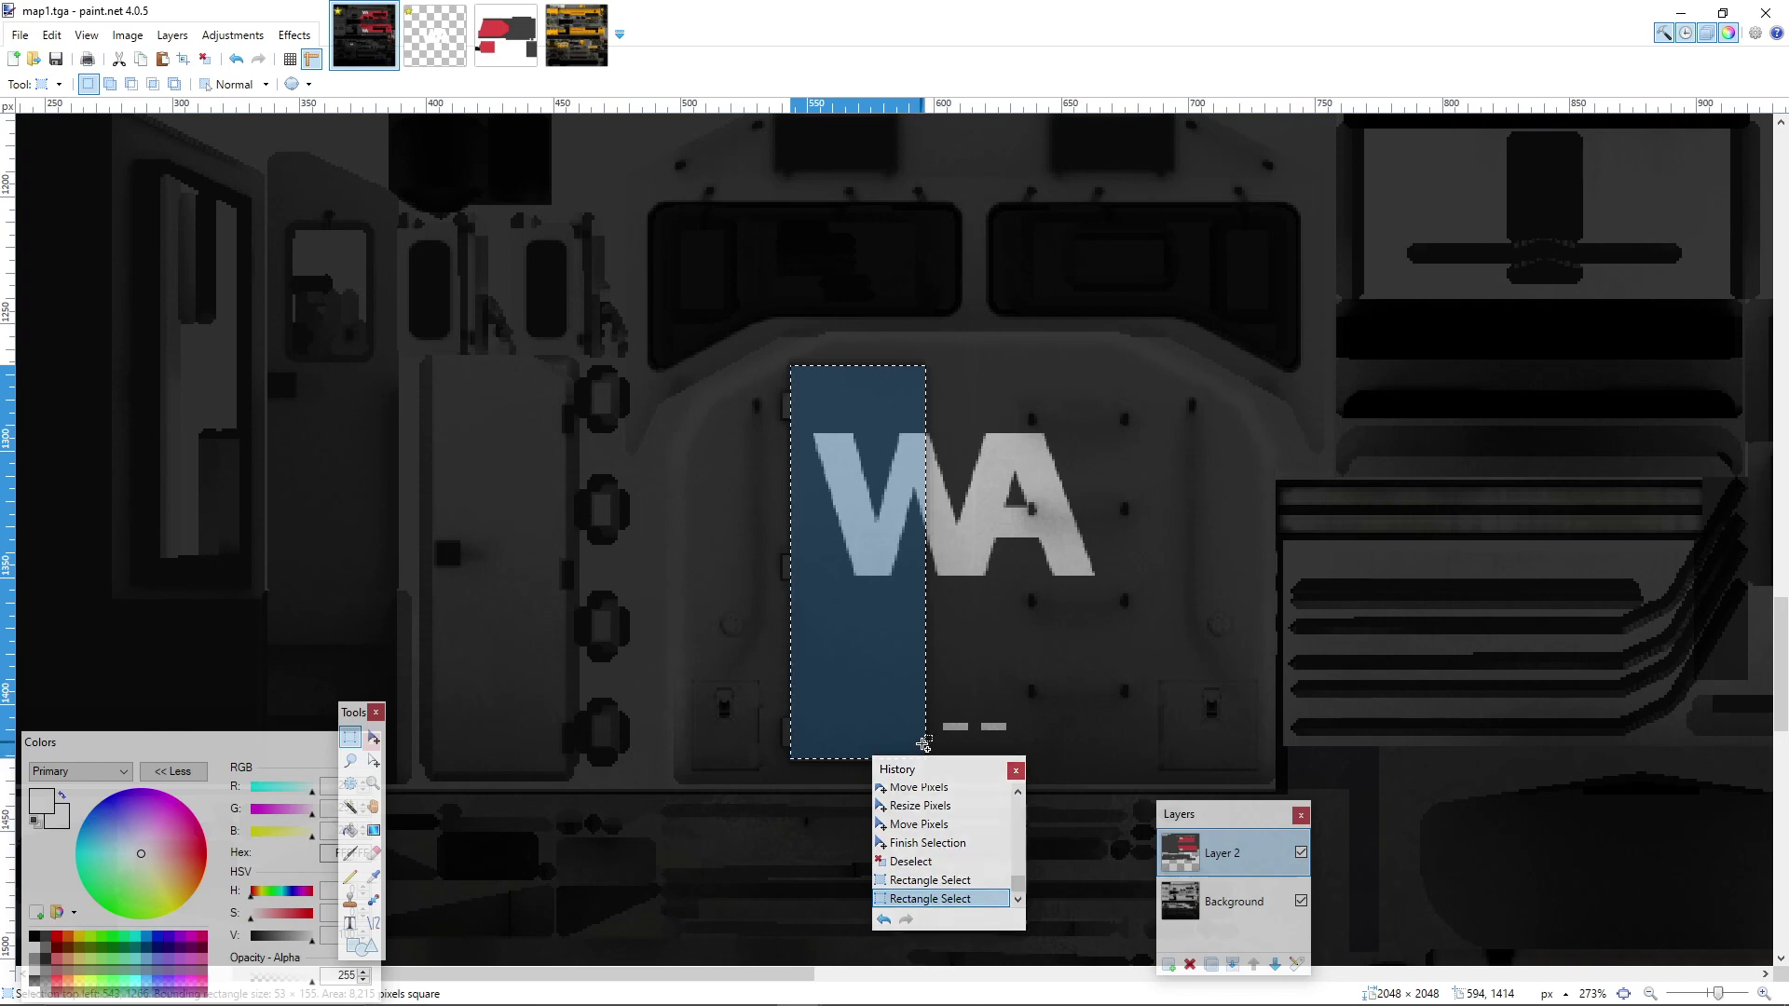
- Paste the strip copy, shift it left and resize it onto the panel beside the nose door
{"action": "key", "text": "ctrl+v"}
{"action": "key", "text": "Left"}
{"action": "key", "text": "Left"}
{"action": "key", "text": "Left"}
{"action": "key", "text": "Left"}
{"action": "key", "text": "Left"}
{"action": "key", "text": "Left"}
{"action": "key", "text": "Left"}
{"action": "key", "text": "Left"}
{"action": "key", "text": "Left"}
{"action": "key", "text": "Left"}
{"action": "key", "text": "Left"}
{"action": "key", "text": "Left"}
{"action": "key", "text": "Left"}
{"action": "key", "text": "Left"}
{"action": "key", "text": "Left"}
{"action": "key", "text": "Left"}
{"action": "key", "text": "Left"}
{"action": "key", "text": "Left"}
{"action": "key", "text": "Left"}
{"action": "key", "text": "Left"}
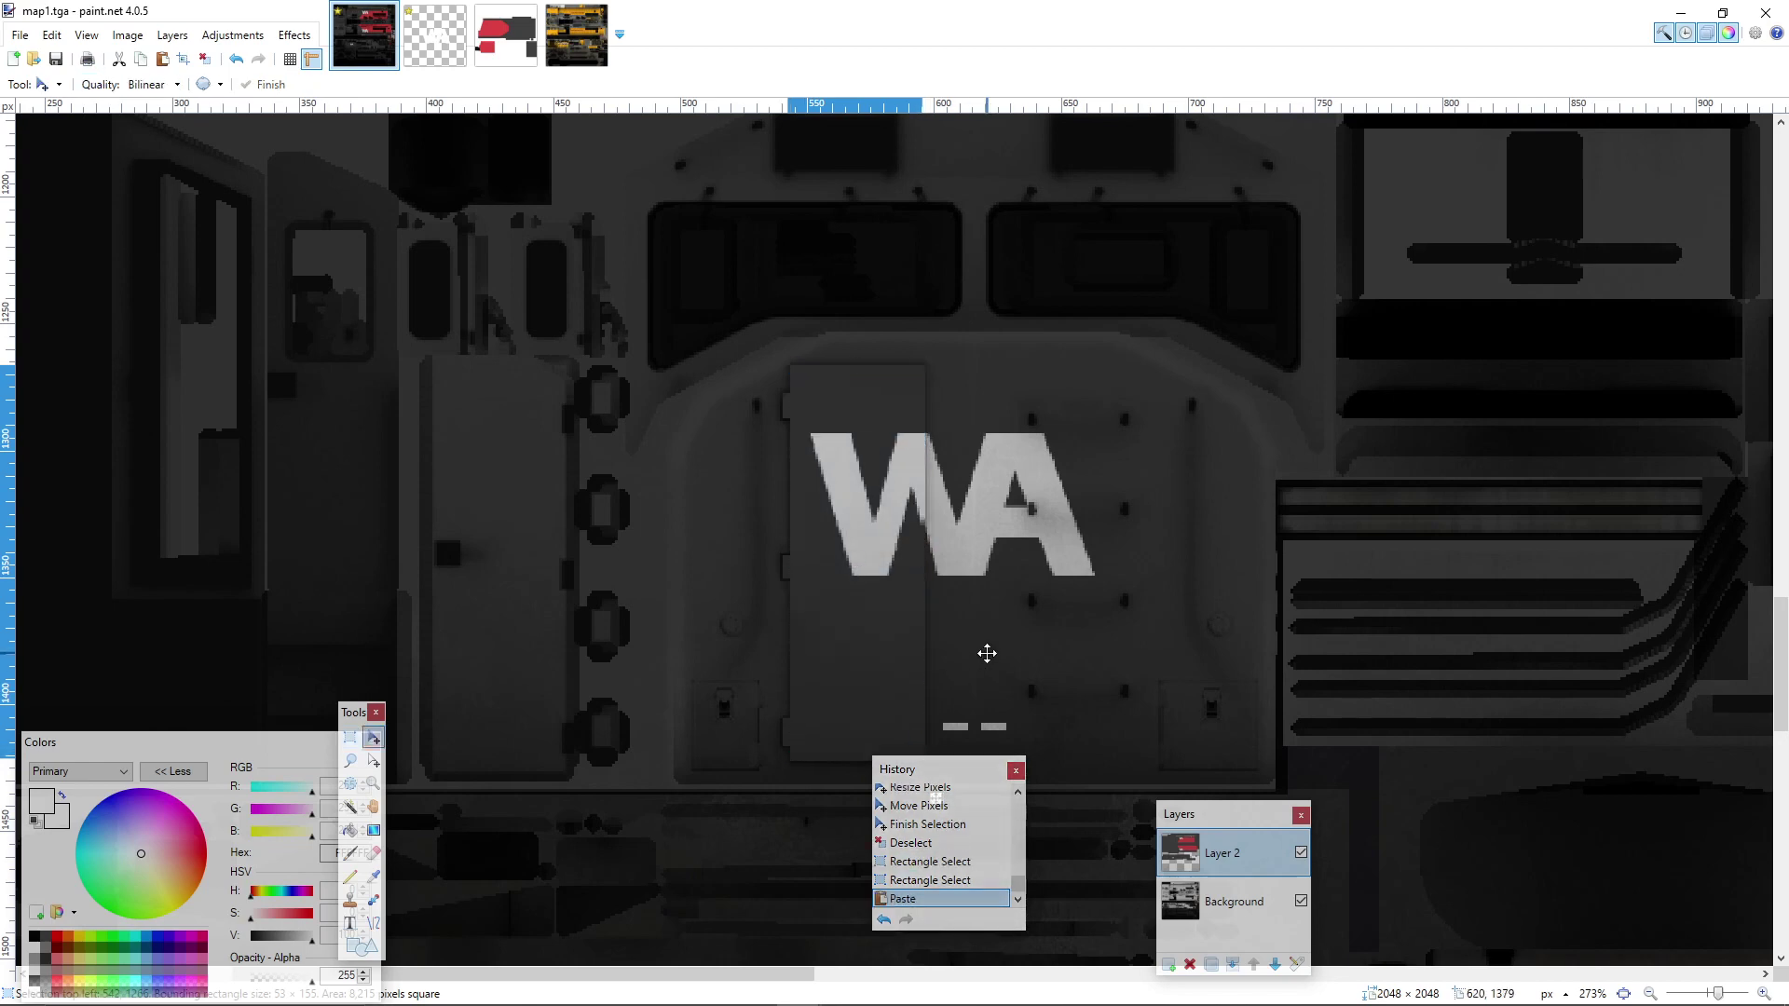
{"action": "key", "text": "Left"}
{"action": "key", "text": "Left"}
{"action": "key", "text": "Left"}
{"action": "key", "text": "Left"}
{"action": "key", "text": "Left"}
{"action": "key", "text": "Left"}
{"action": "key", "text": "Left"}
{"action": "key", "text": "Left"}
{"action": "key", "text": "Left"}
{"action": "key", "text": "Left"}
{"action": "key", "text": "Left"}
{"action": "key", "text": "Left"}
{"action": "key", "text": "Left"}
{"action": "key", "text": "Left"}
{"action": "key", "text": "Left"}
{"action": "key", "text": "Left"}
{"action": "key", "text": "Left"}
{"action": "key", "text": "Left"}
{"action": "key", "text": "Left"}
{"action": "key", "text": "Left"}
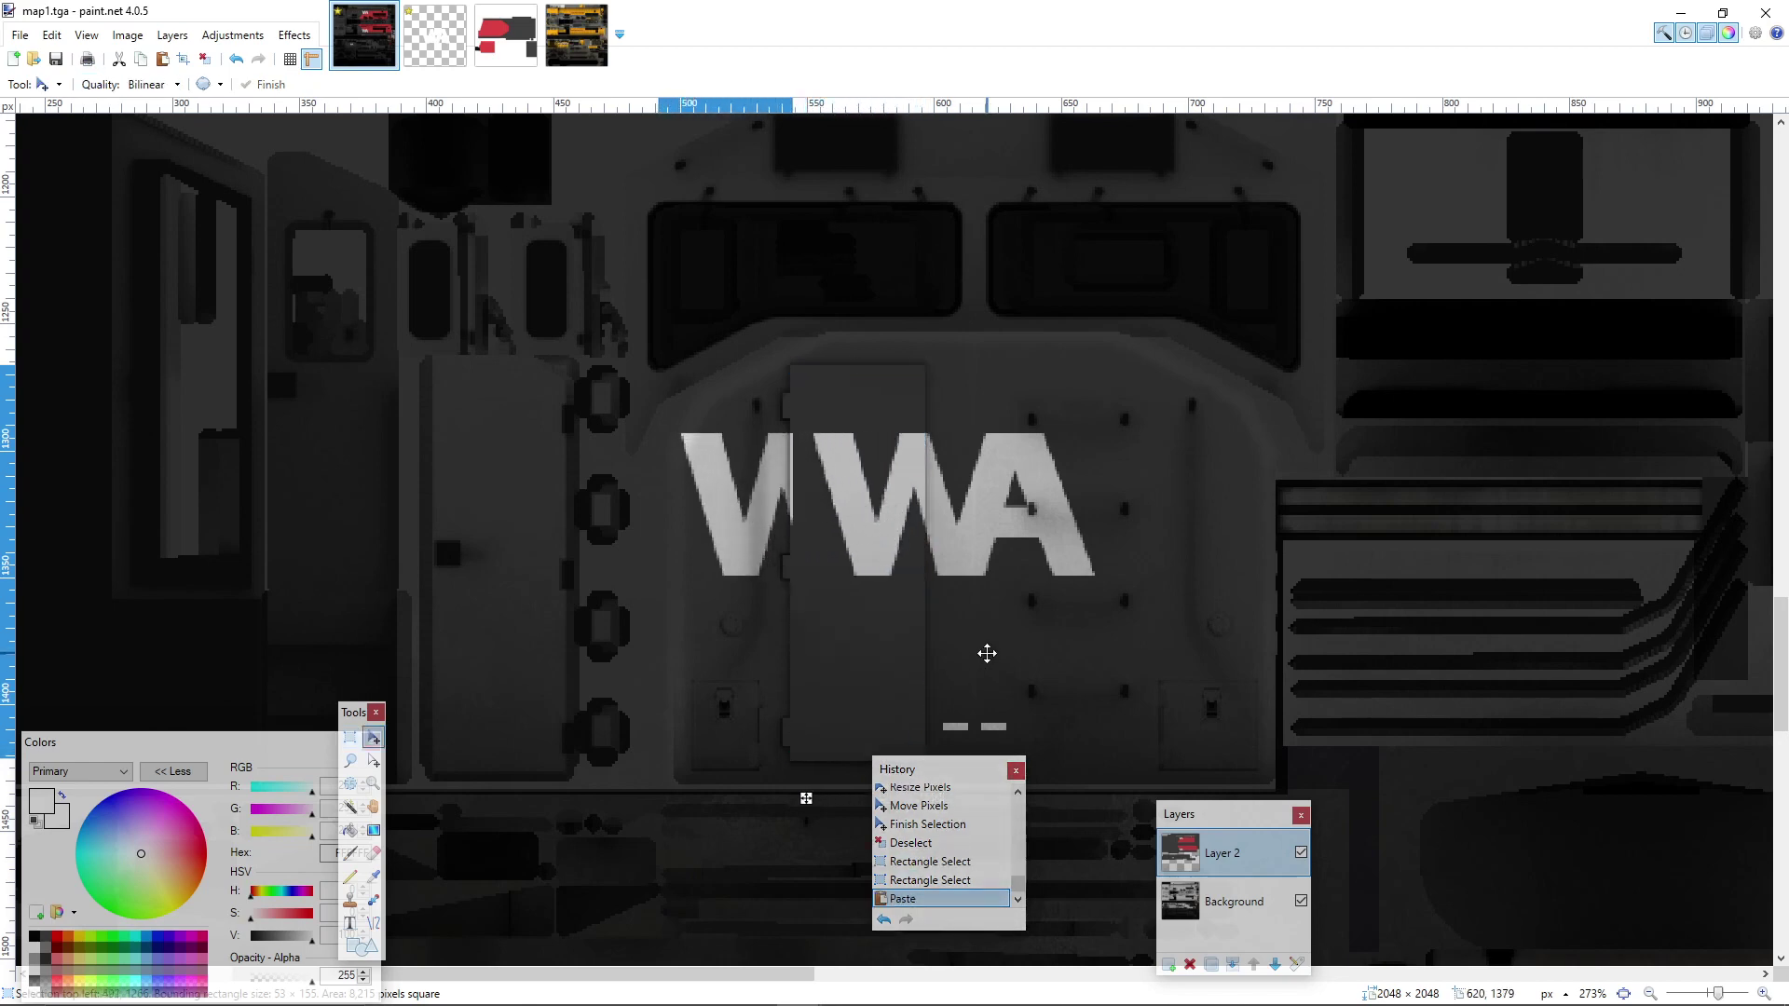
{"action": "key", "text": "Left"}
{"action": "key", "text": "Left"}
{"action": "key", "text": "Left"}
{"action": "key", "text": "Left"}
{"action": "key", "text": "Left"}
{"action": "key", "text": "Left"}
{"action": "key", "text": "Left"}
{"action": "key", "text": "Left"}
{"action": "key", "text": "Left"}
{"action": "key", "text": "Left"}
{"action": "key", "text": "Left"}
{"action": "key", "text": "Left"}
{"action": "key", "text": "Left"}
{"action": "key", "text": "Left"}
{"action": "key", "text": "Left"}
{"action": "key", "text": "Left"}
{"action": "key", "text": "Left"}
{"action": "key", "text": "Left"}
{"action": "key", "text": "Left"}
{"action": "key", "text": "Left"}
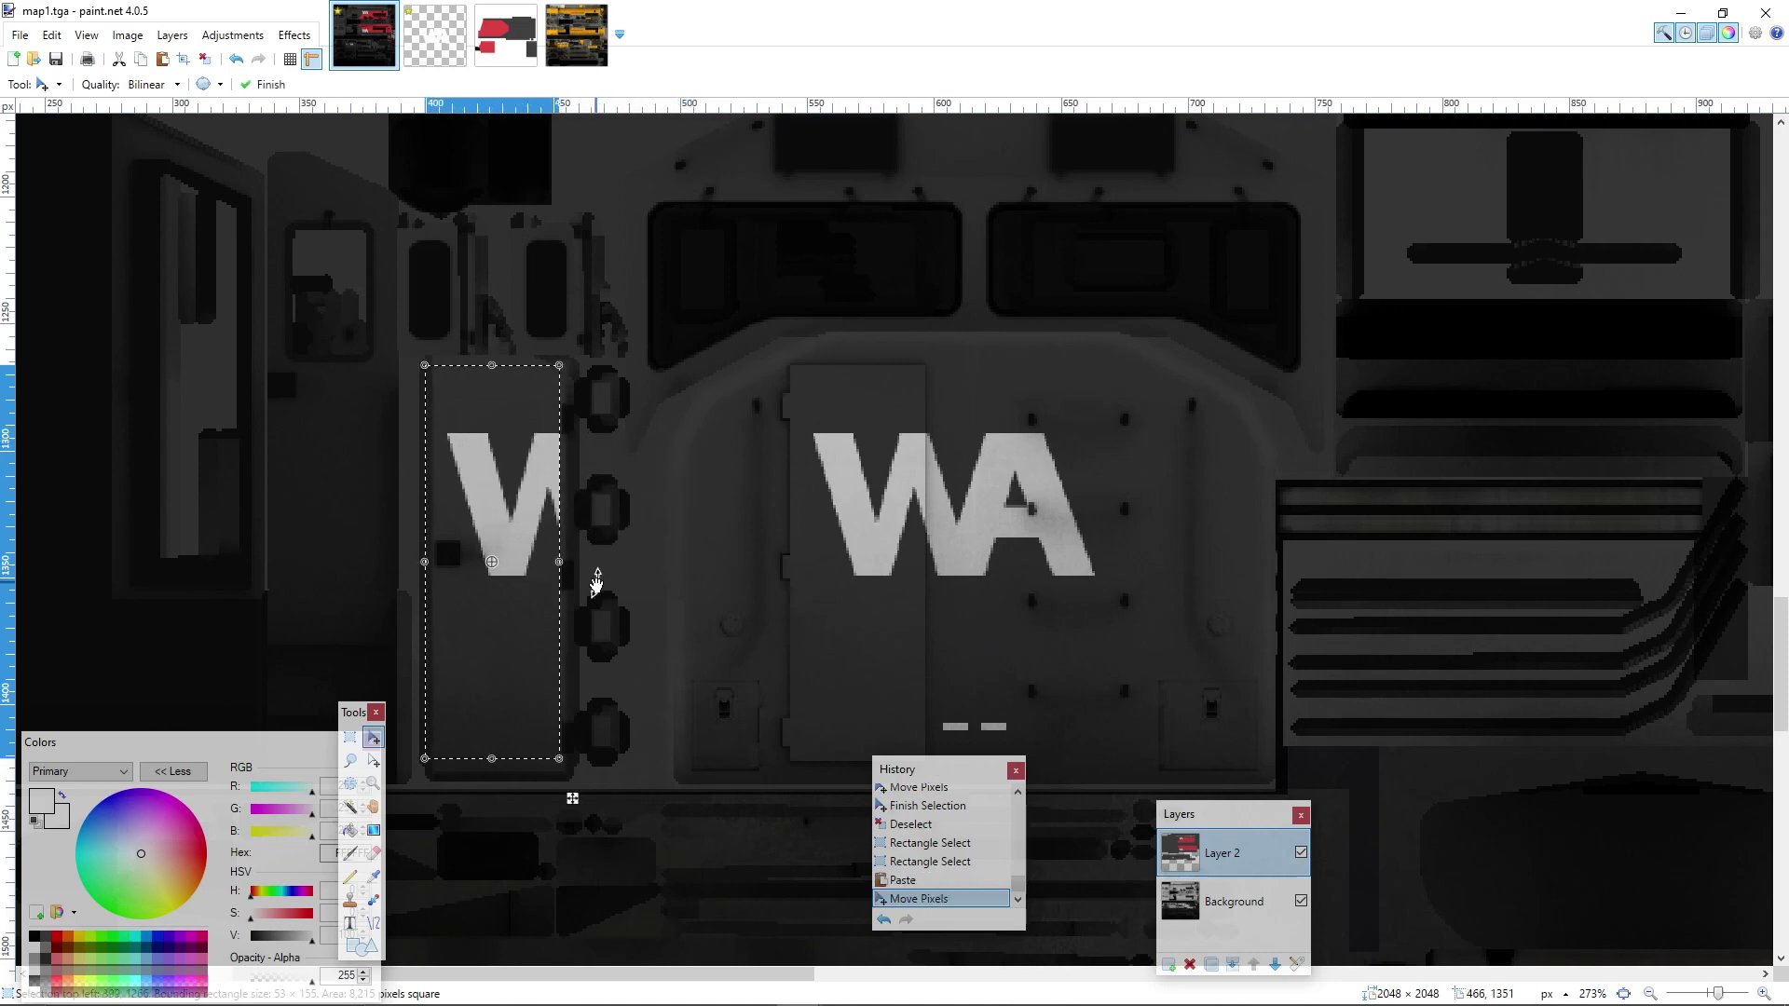
{"action": "left_click_drag", "start_coordinate": [581, 564], "coordinate": [297, 559]}
{"action": "key", "text": "Right"}
{"action": "key", "text": "Right"}
{"action": "key", "text": "Right"}
{"action": "key", "text": "Right"}
{"action": "key", "text": "Right"}
{"action": "key", "text": "Right"}
{"action": "key", "text": "Right"}
{"action": "key", "text": "Right"}
{"action": "key", "text": "Right"}
{"action": "key", "text": "Right"}
{"action": "key", "text": "Right"}
{"action": "key", "text": "Right"}
{"action": "key", "text": "Right"}
{"action": "key", "text": "Right"}
{"action": "key", "text": "Right"}
{"action": "key", "text": "Right"}
{"action": "key", "text": "Right"}
{"action": "key", "text": "Right"}
{"action": "key", "text": "Right"}
{"action": "key", "text": "Right"}
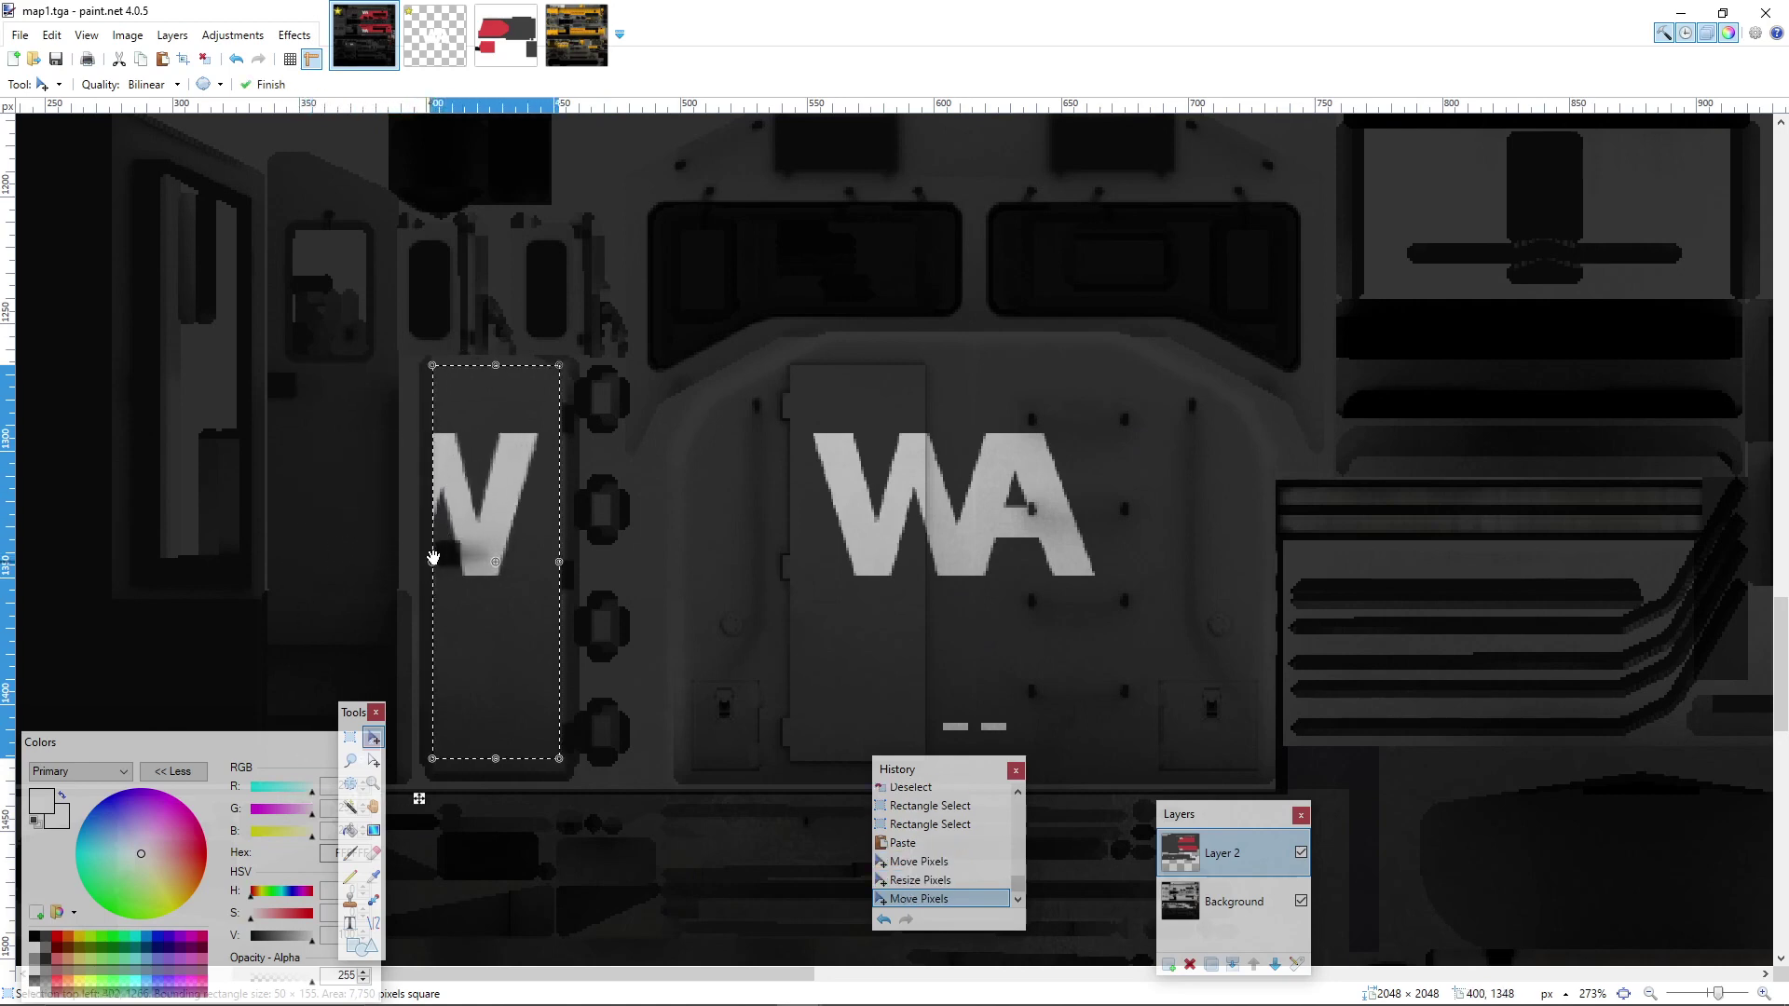
{"action": "left_click", "coordinate": [349, 738]}
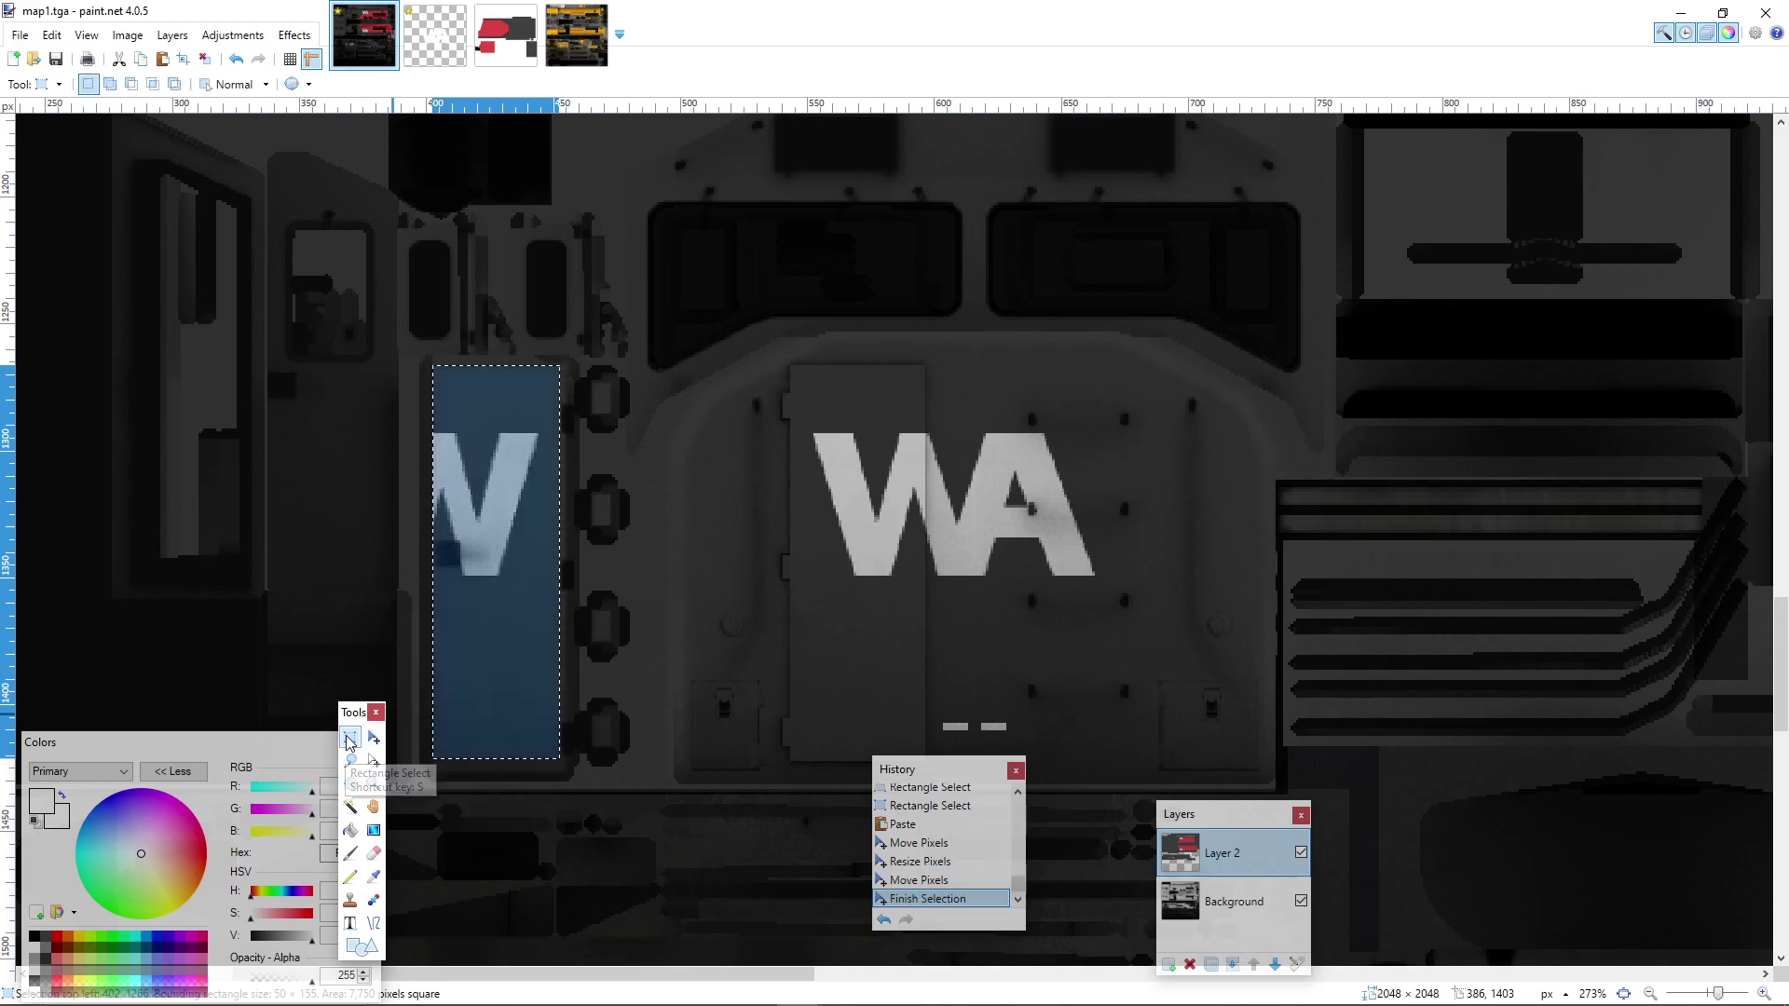
{"action": "left_click", "coordinate": [690, 596]}
- Copy the WA logo from its image tab and paste it into map1
{"action": "scroll", "coordinate": [932, 452], "scroll_direction": "down", "scroll_amount": 2}
{"action": "scroll", "coordinate": [932, 452], "scroll_direction": "down", "scroll_amount": 5}
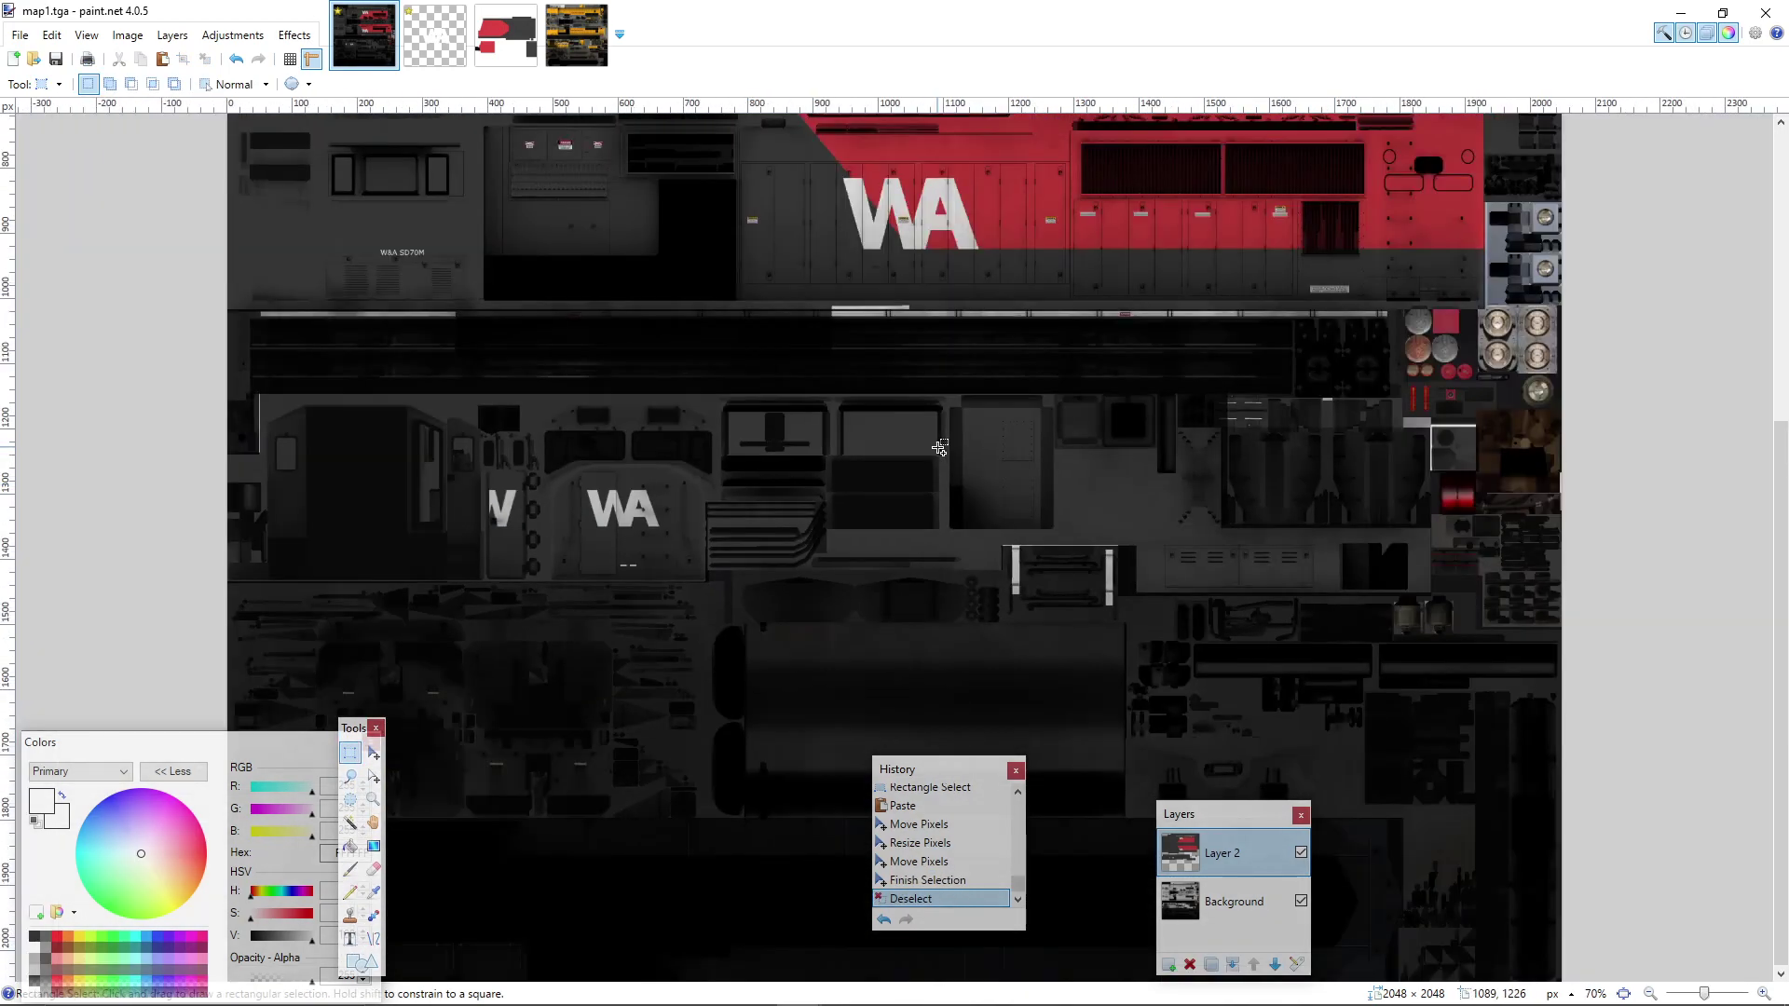
{"action": "scroll", "coordinate": [924, 461], "scroll_direction": "down", "scroll_amount": 1}
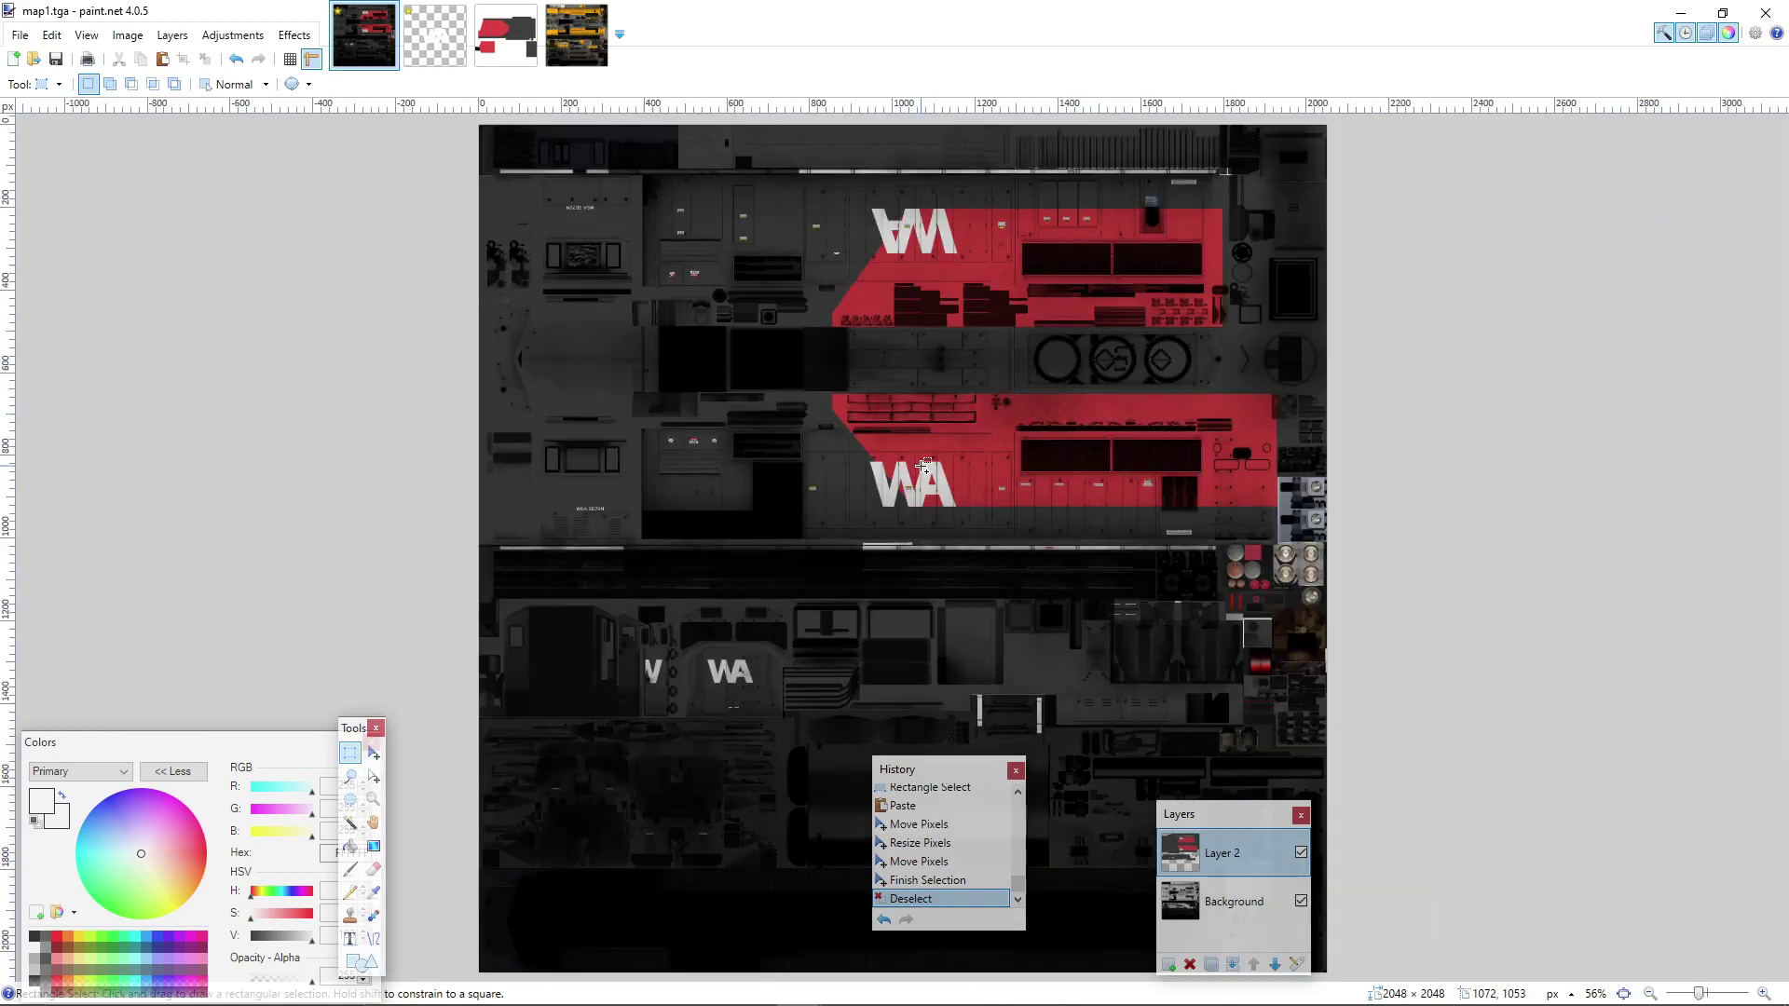
{"action": "scroll", "coordinate": [1226, 430], "scroll_direction": "up", "scroll_amount": 3}
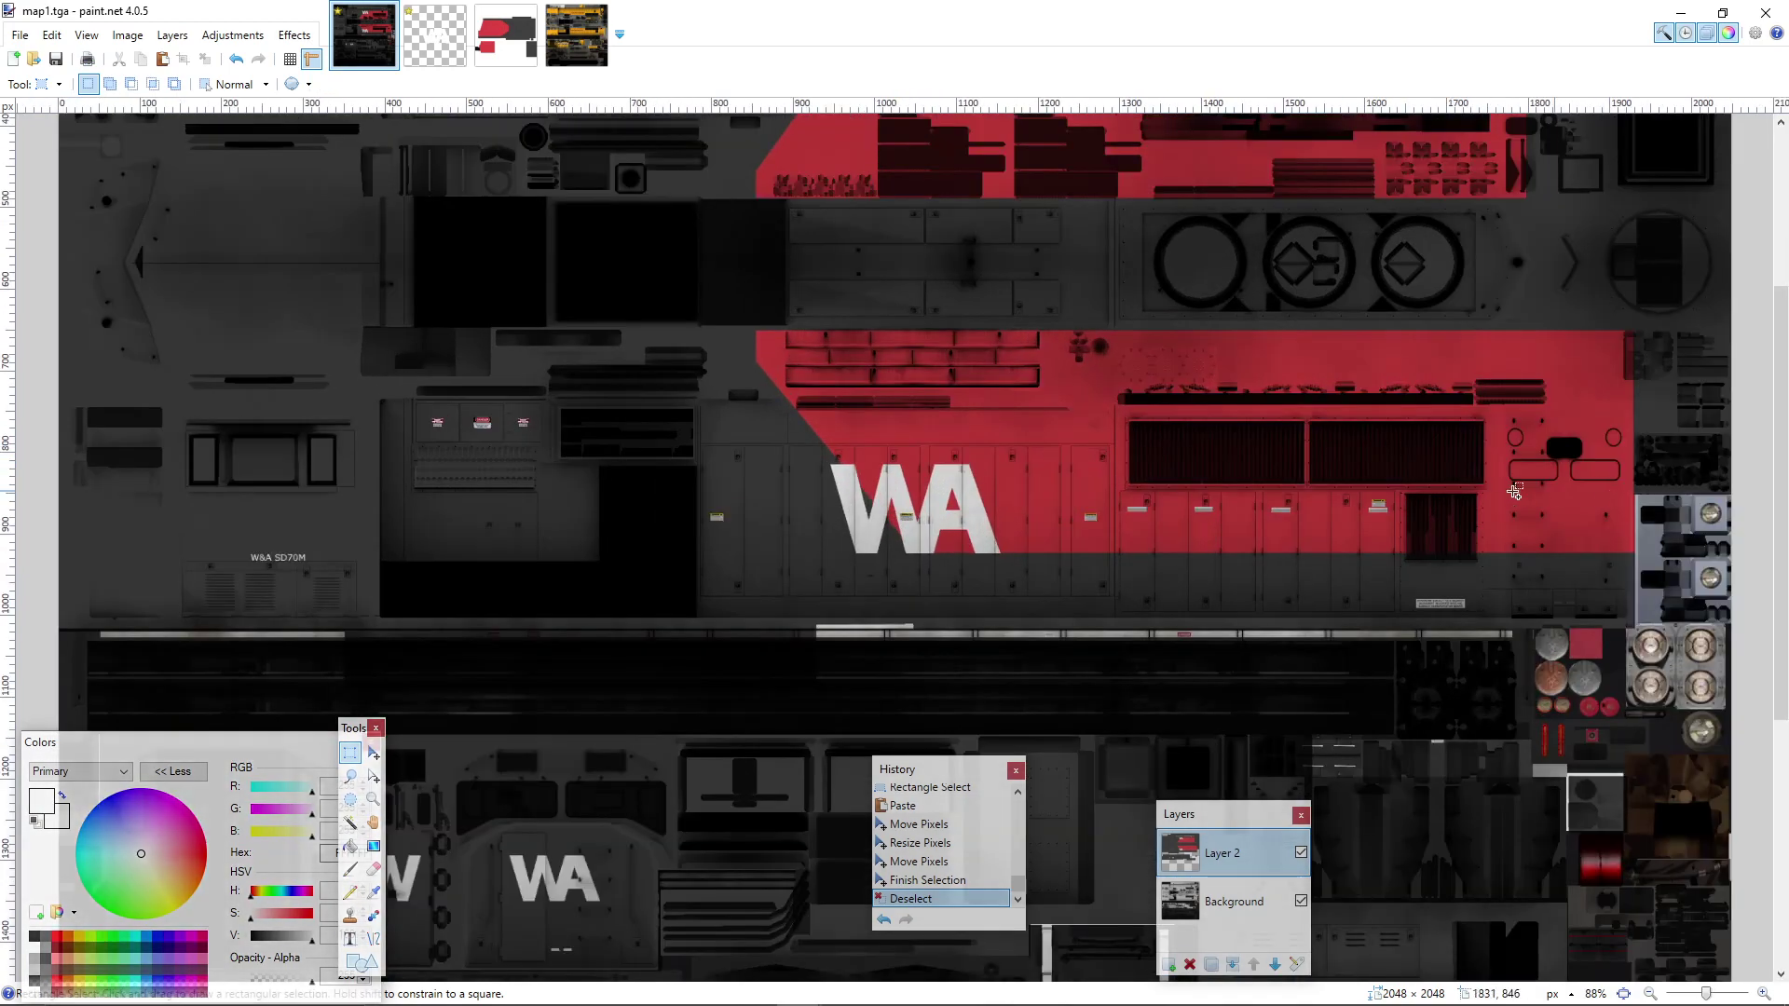
{"action": "left_click", "coordinate": [434, 34]}
{"action": "key", "text": "ctrl+c"}
{"action": "left_click", "coordinate": [363, 35]}
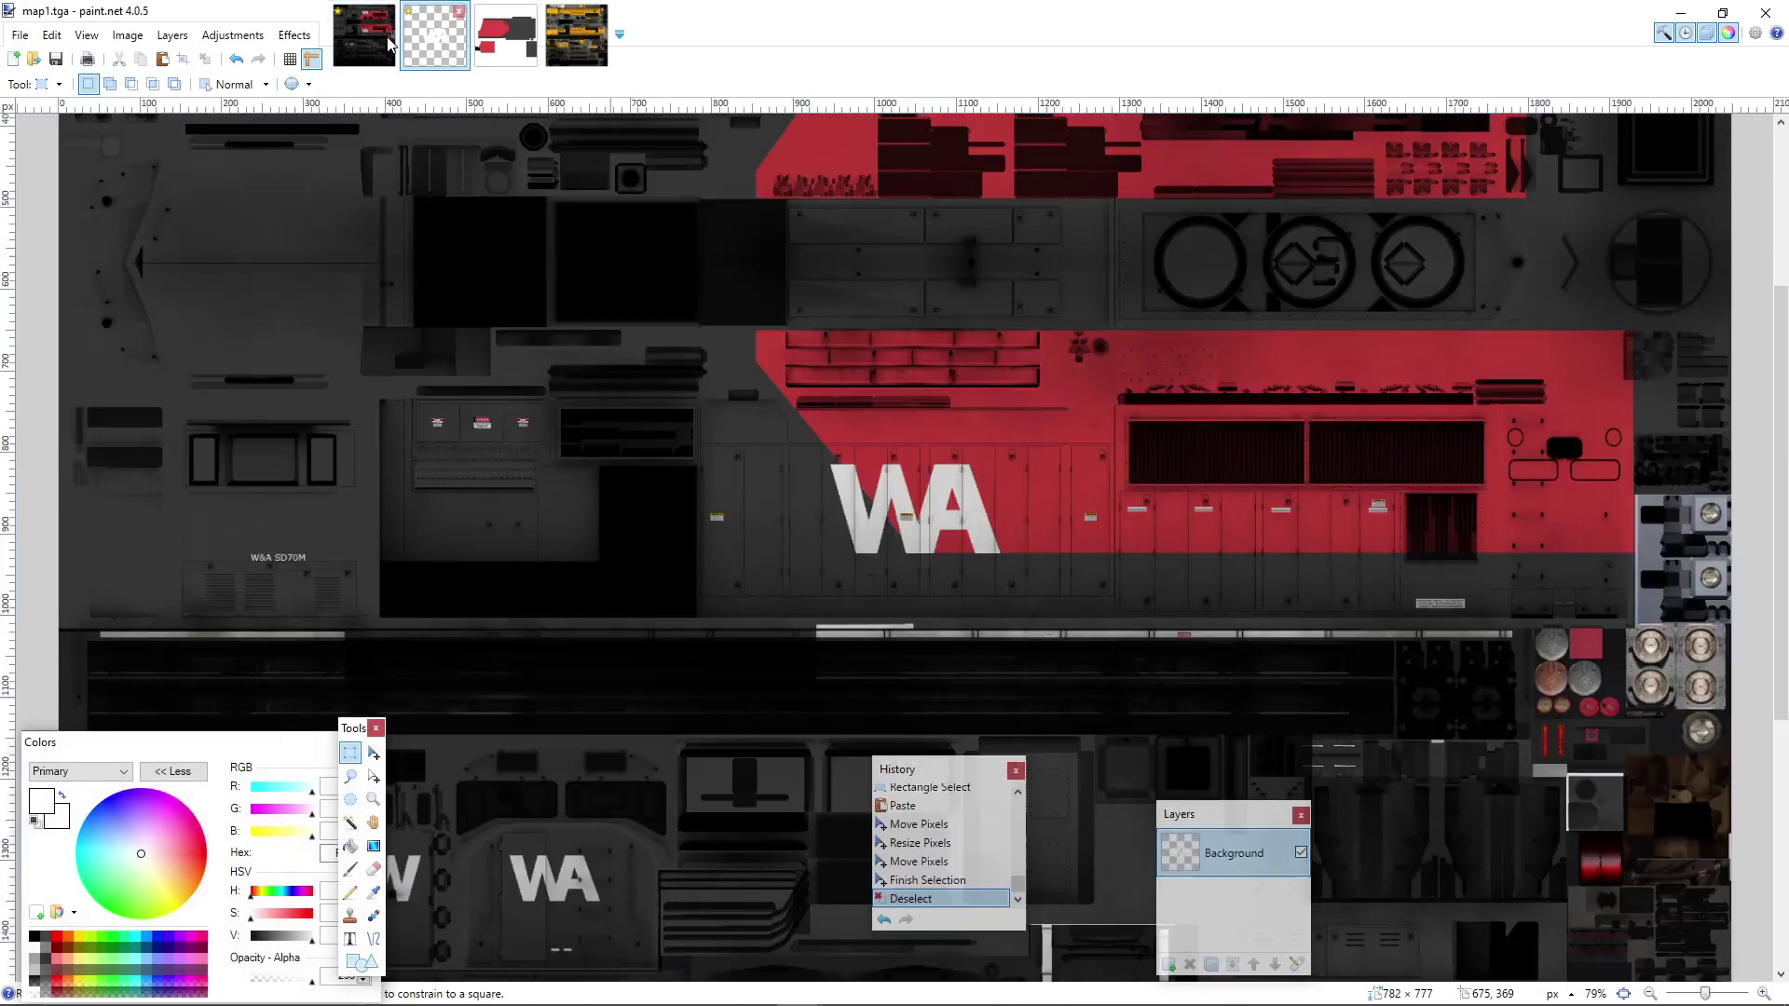
{"action": "key", "text": "ctrl+v"}
- Move and shrink the pasted WA logo onto the lower red stripe's right end, then deselect
{"action": "left_click_drag", "start_coordinate": [497, 212], "coordinate": [1489, 535]}
{"action": "left_click_drag", "start_coordinate": [1532, 593], "coordinate": [1647, 577]}
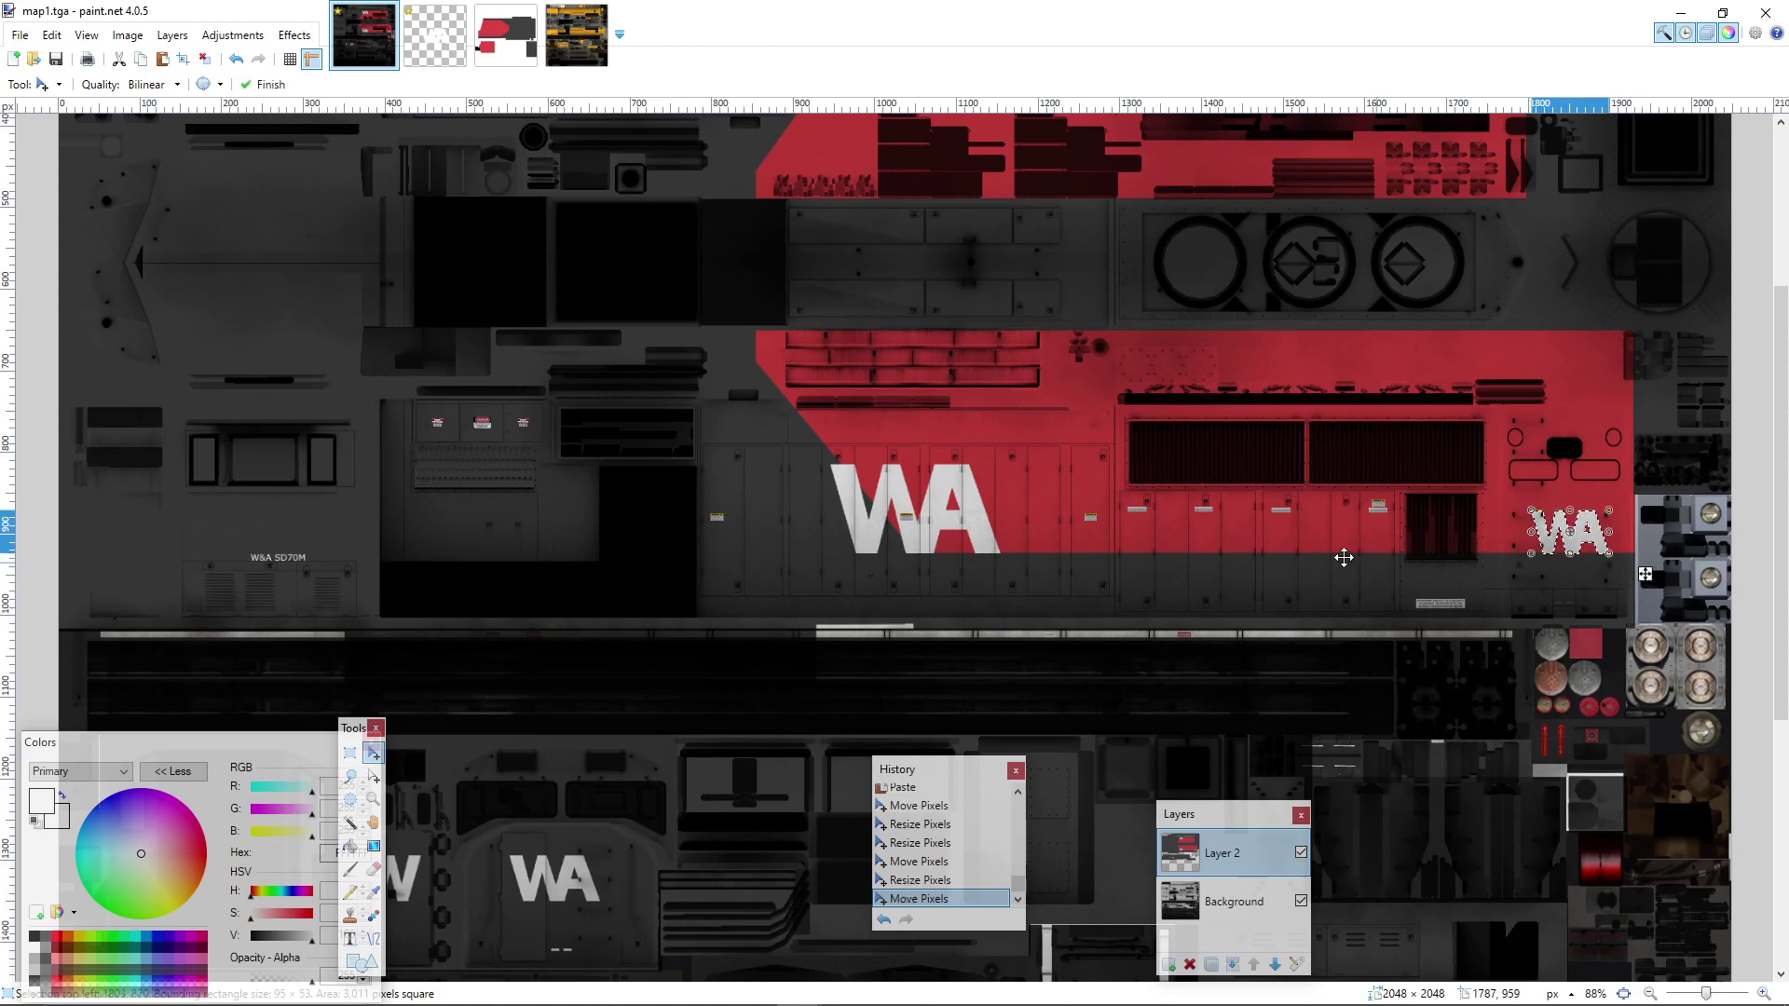
{"action": "key", "text": "ctrl+b"}
{"action": "left_click", "coordinate": [350, 752]}
{"action": "key", "text": "ctrl+d"}
{"action": "scroll", "coordinate": [1041, 477], "scroll_direction": "down", "scroll_amount": 1}
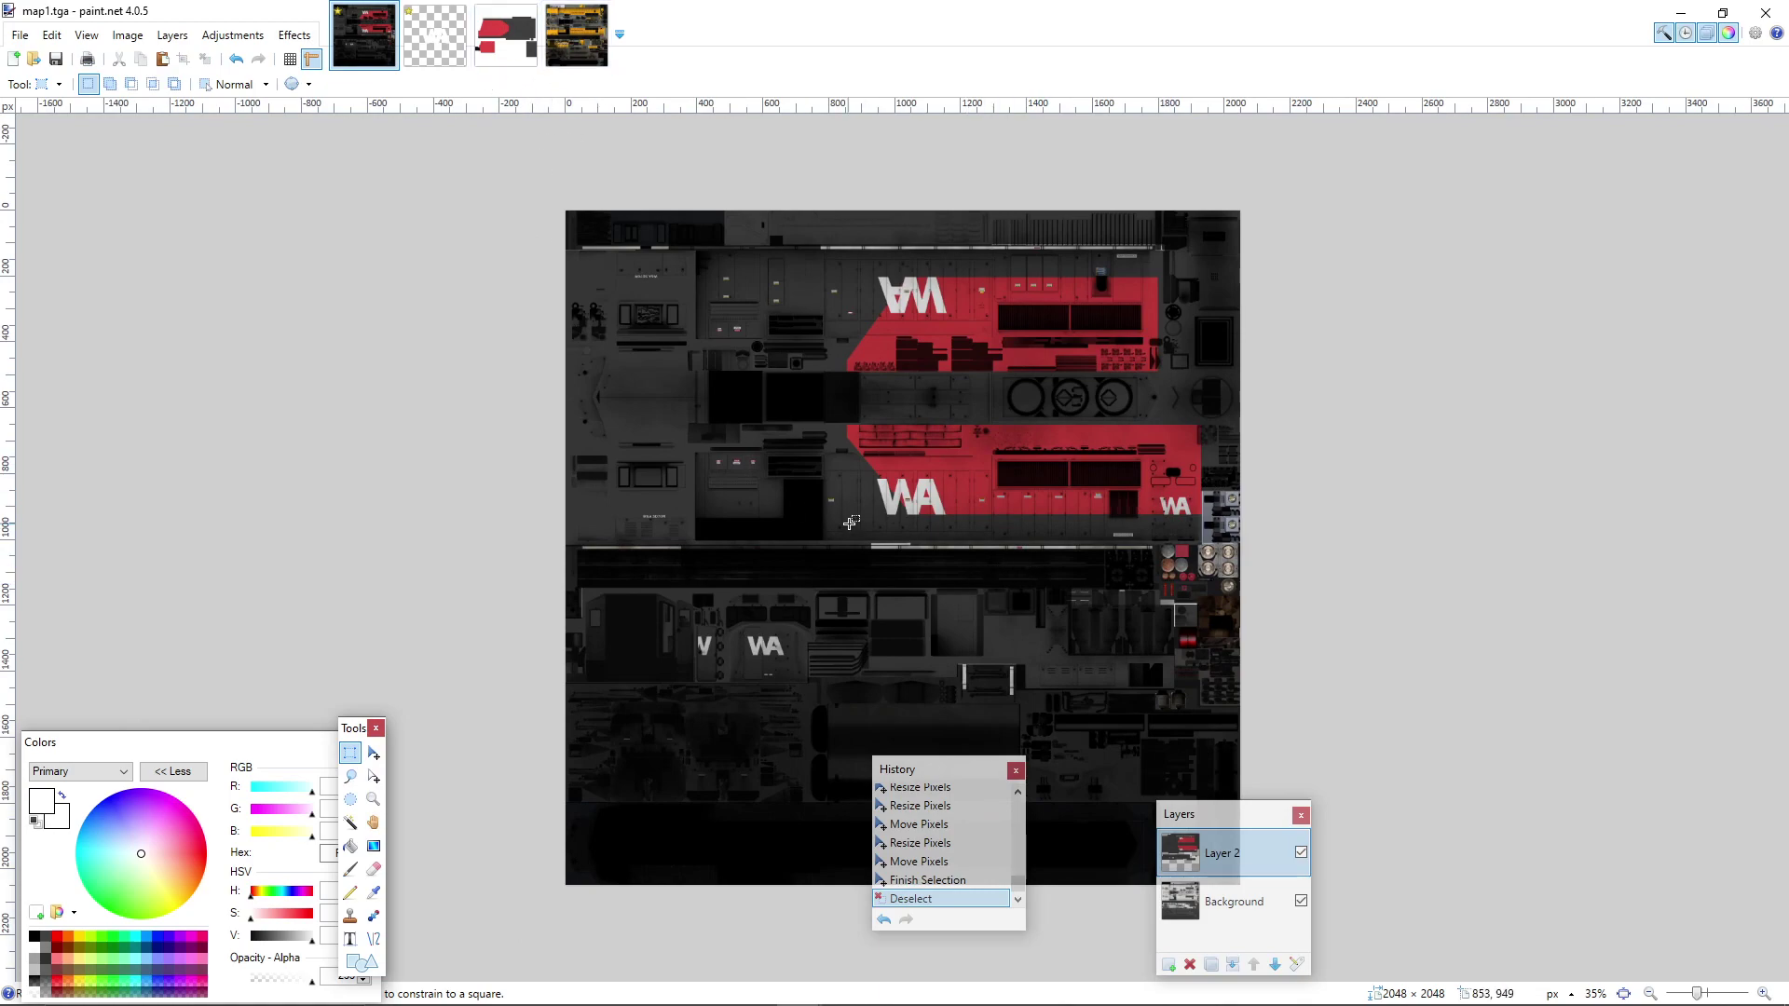
{"action": "scroll", "coordinate": [256, 200], "scroll_direction": "up", "scroll_amount": 3}
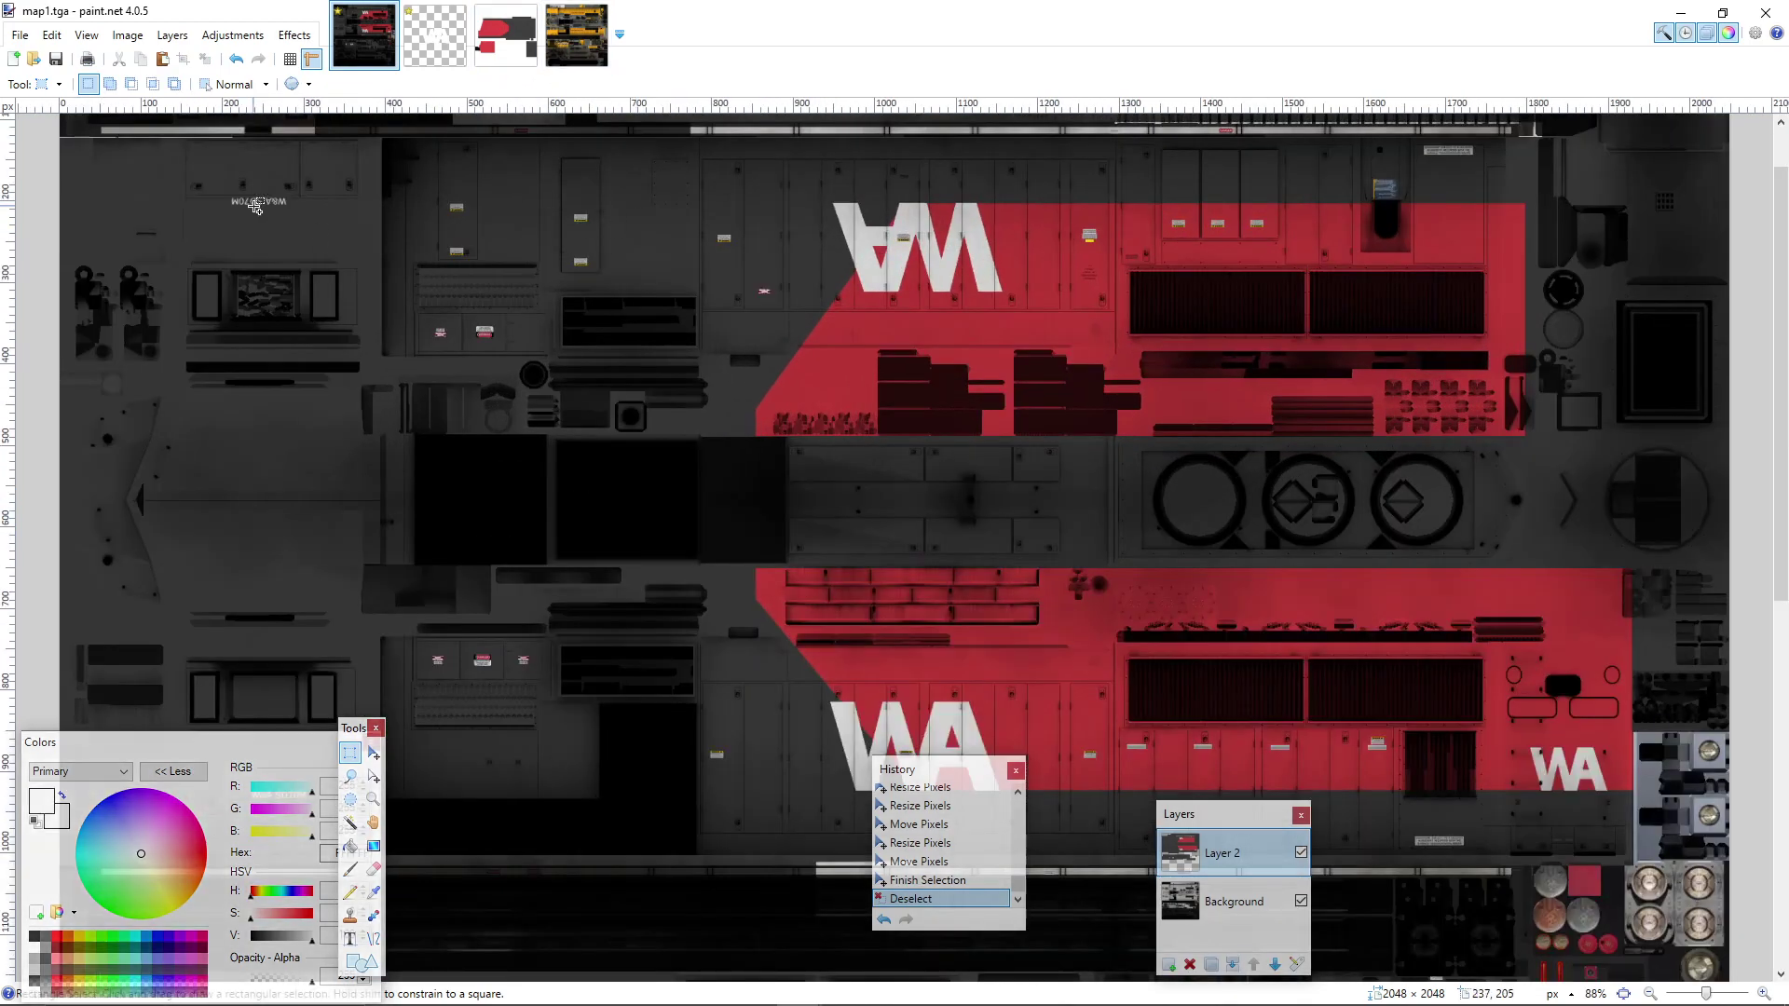
{"action": "scroll", "coordinate": [256, 191], "scroll_direction": "up", "scroll_amount": 3}
{"action": "scroll", "coordinate": [257, 187], "scroll_direction": "up", "scroll_amount": 3}
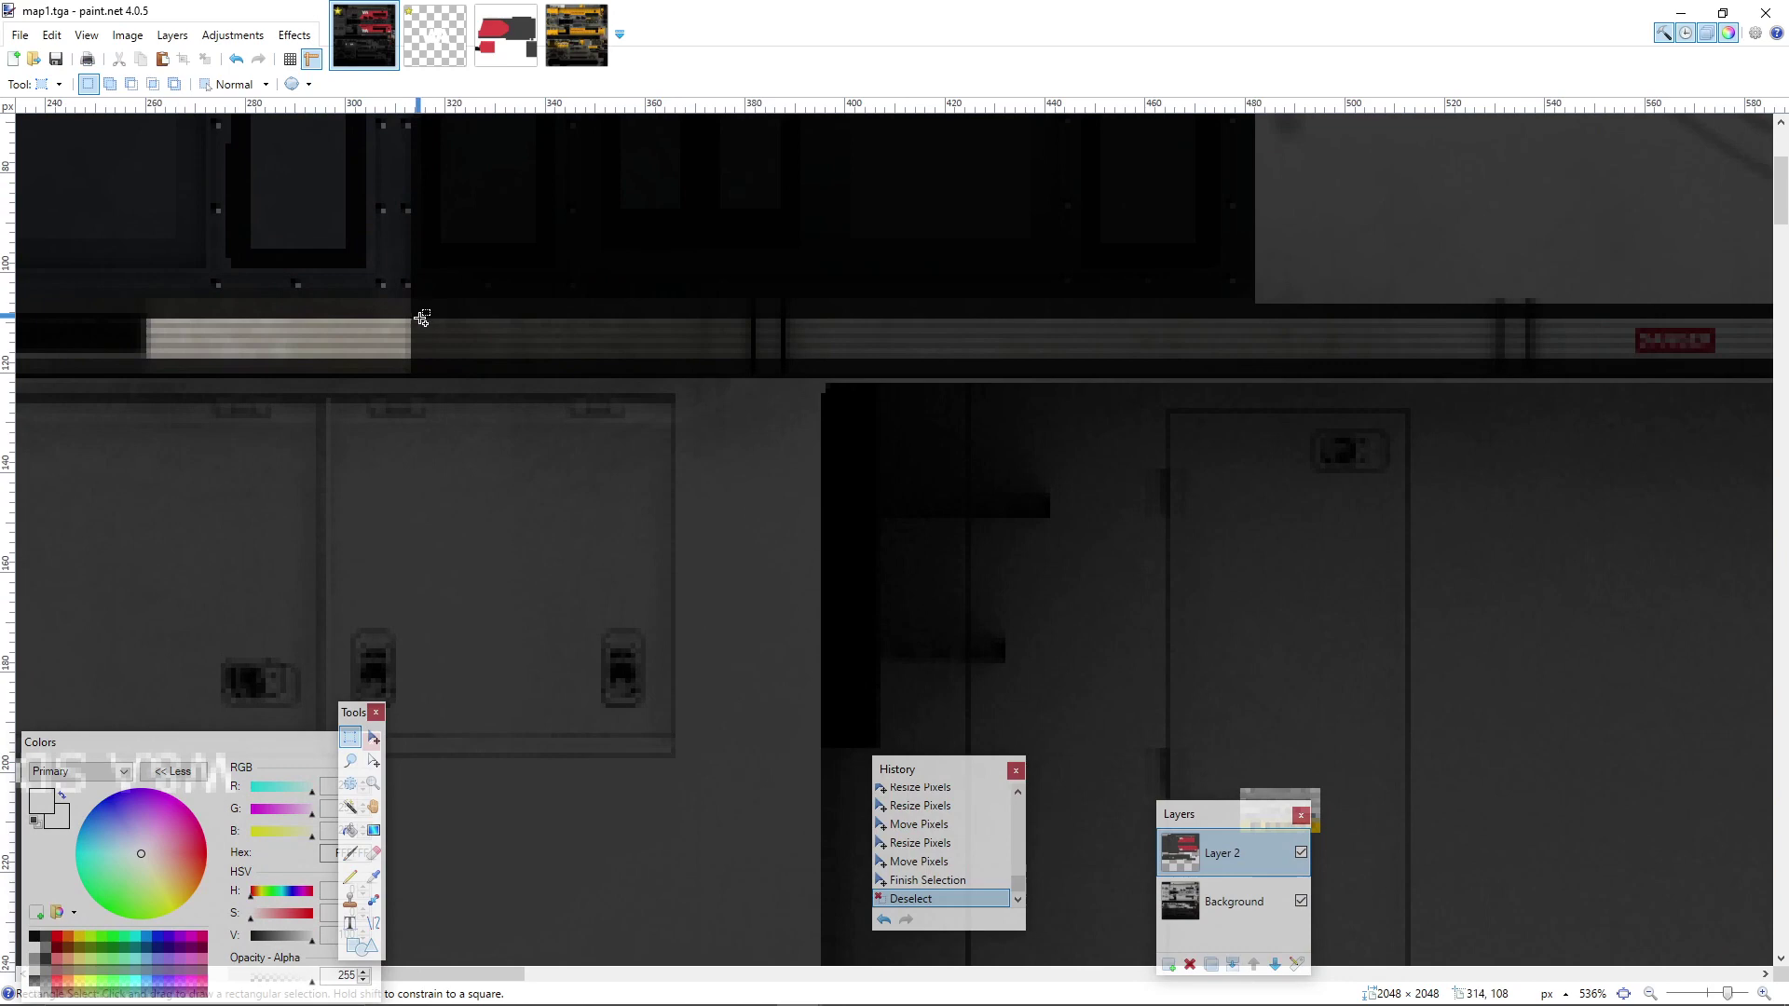
{"action": "scroll", "coordinate": [415, 306], "scroll_direction": "down", "scroll_amount": 2}
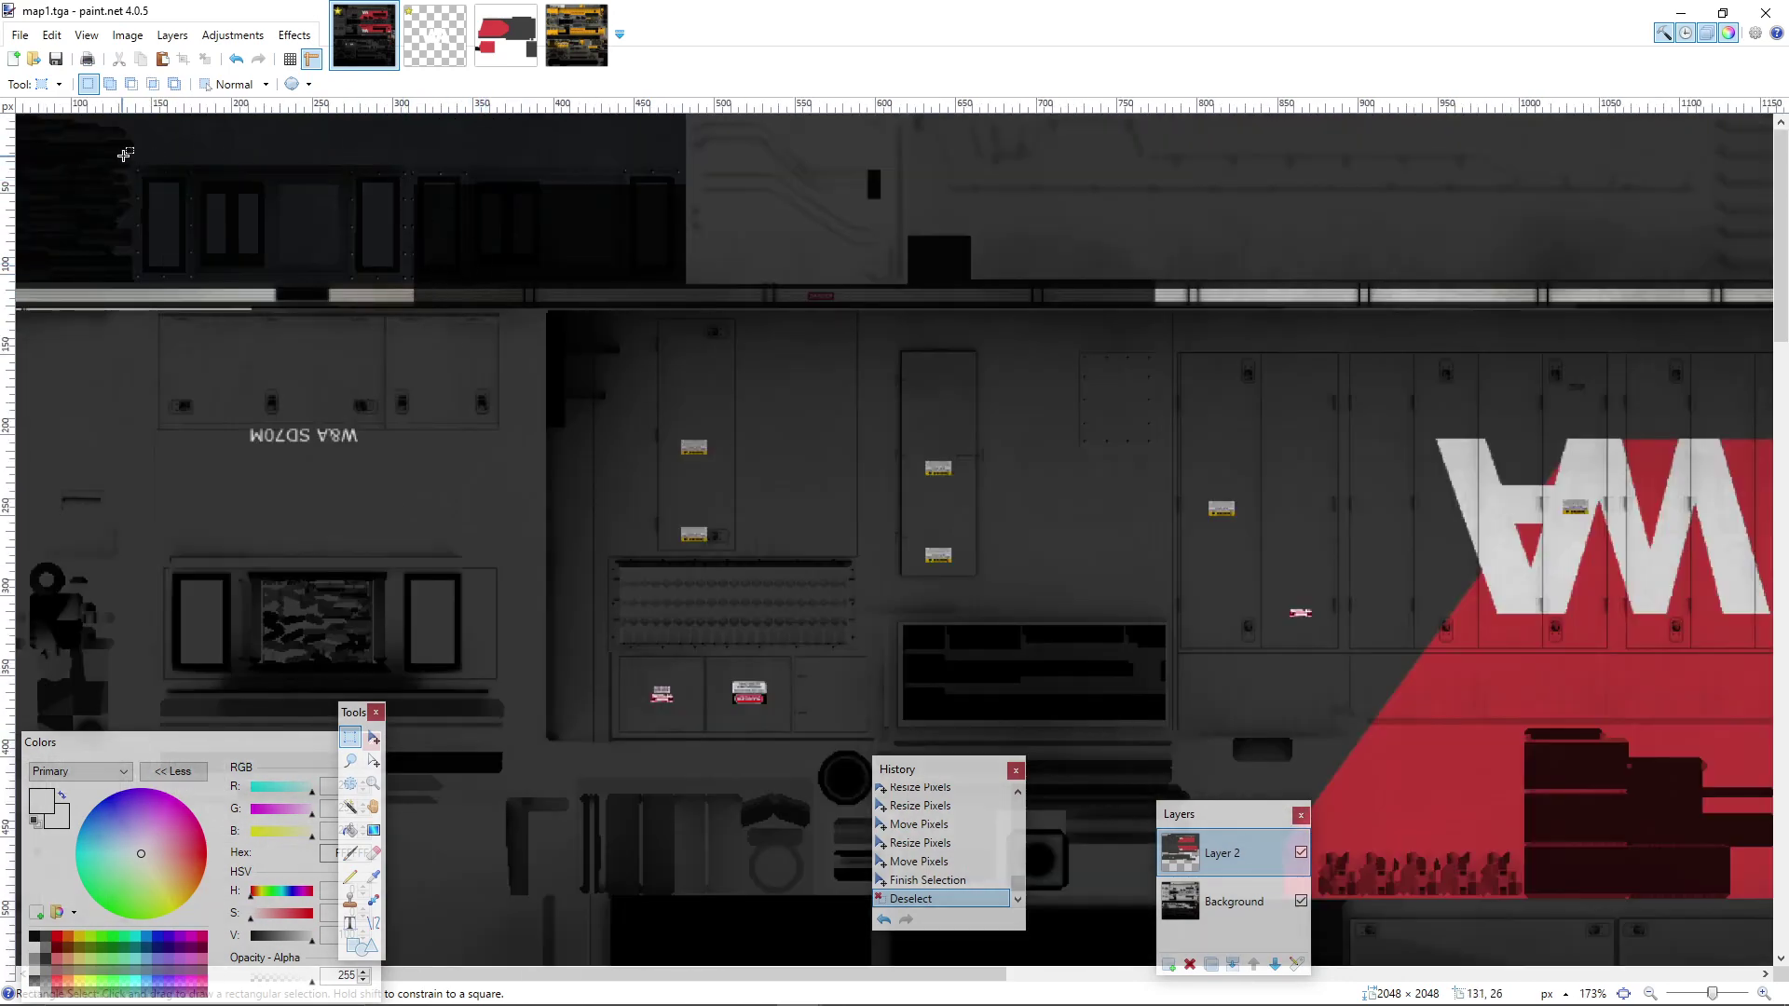
- Cut away the upper panel block and the thin horizontal strip beside it
{"action": "left_click_drag", "start_coordinate": [120, 150], "coordinate": [691, 301]}
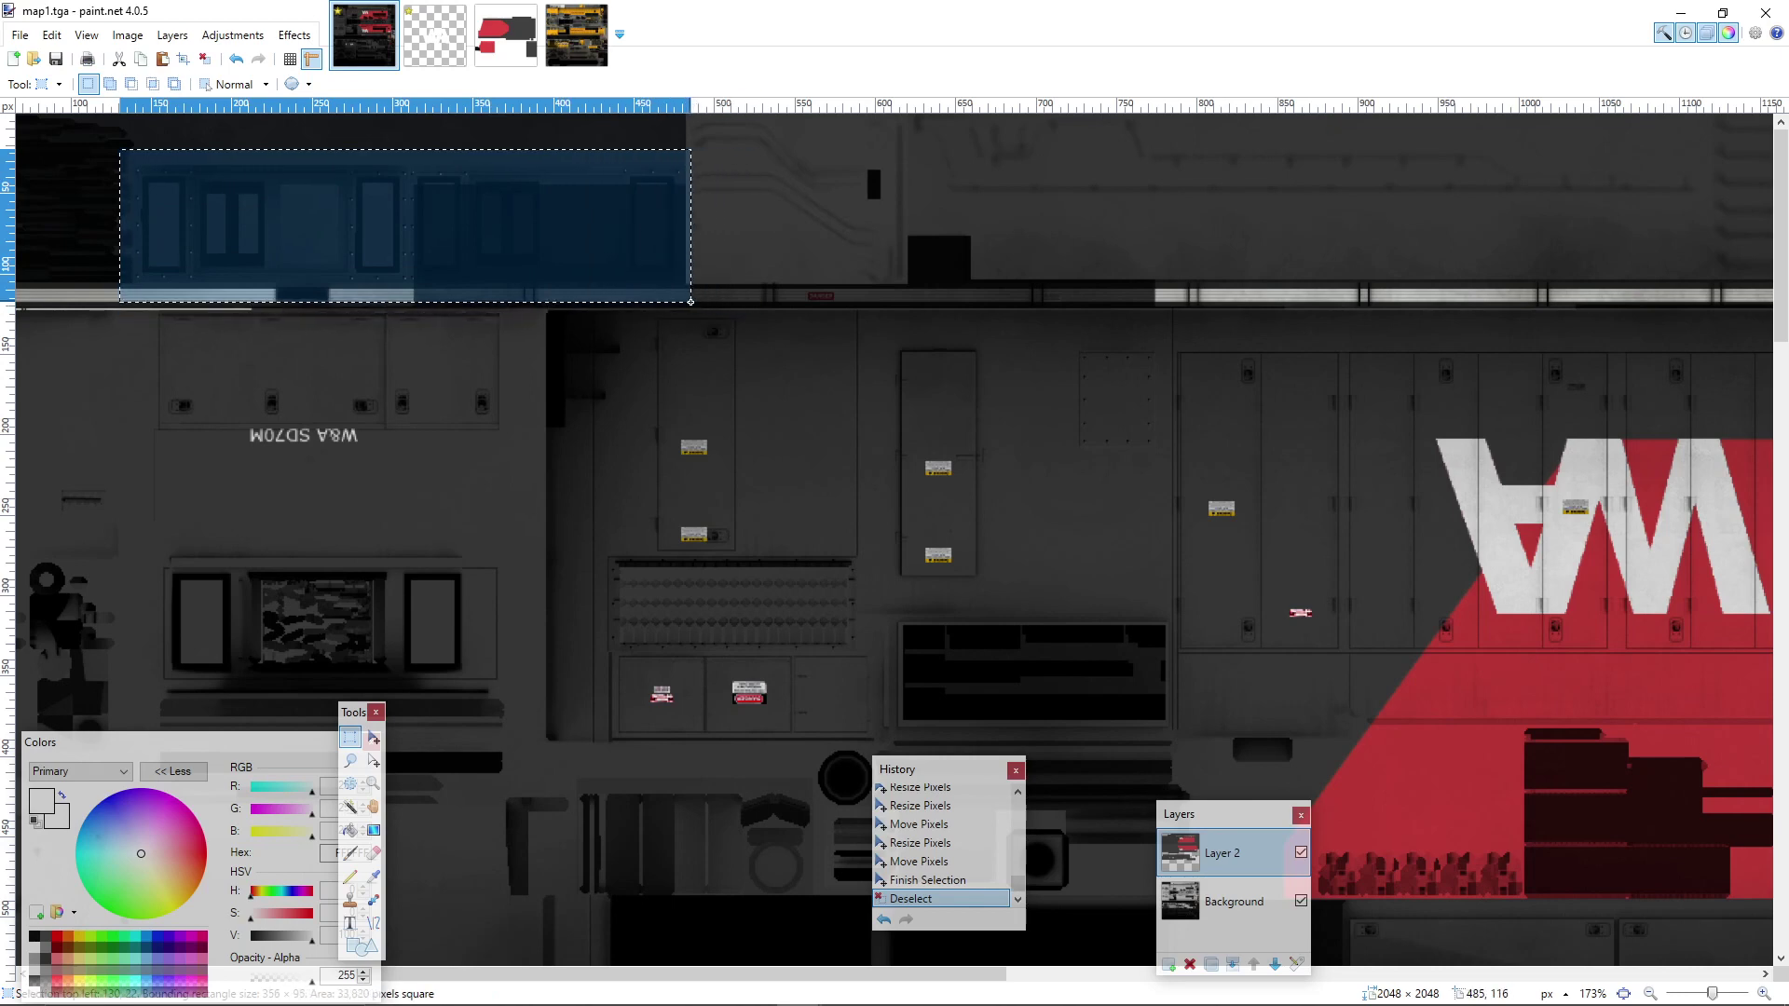
{"action": "left_click", "coordinate": [124, 62]}
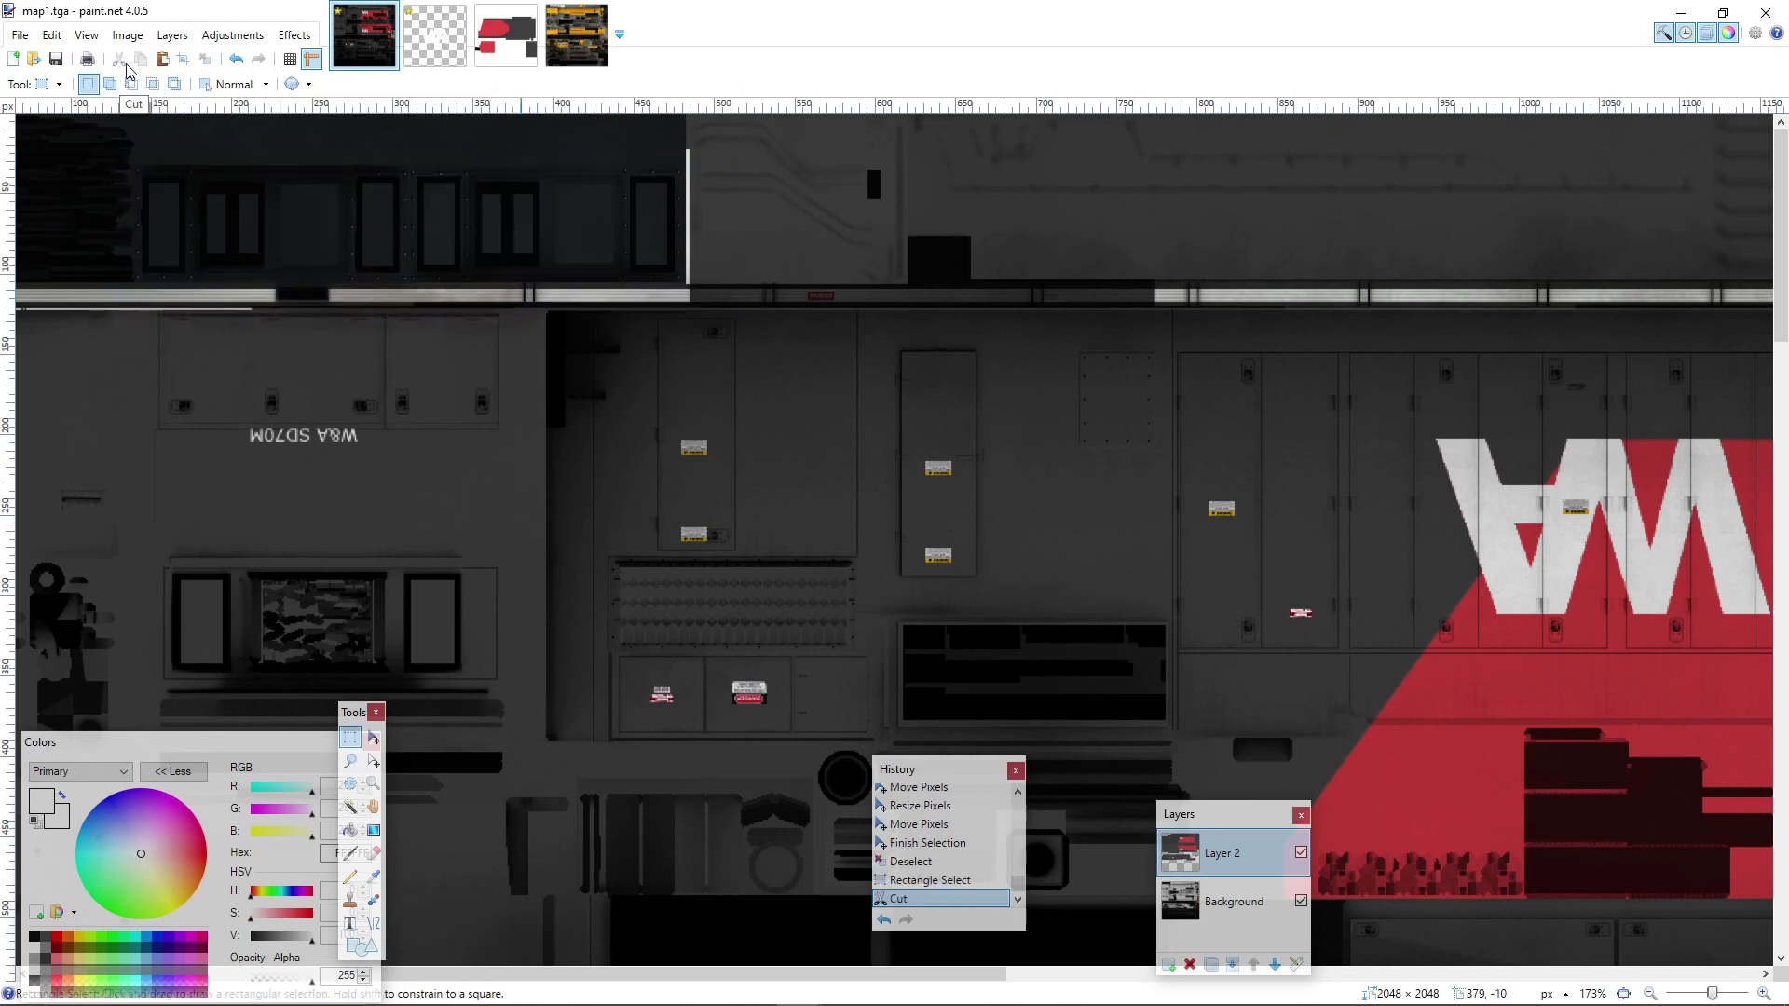
{"action": "left_click_drag", "start_coordinate": [691, 284], "coordinate": [1163, 304]}
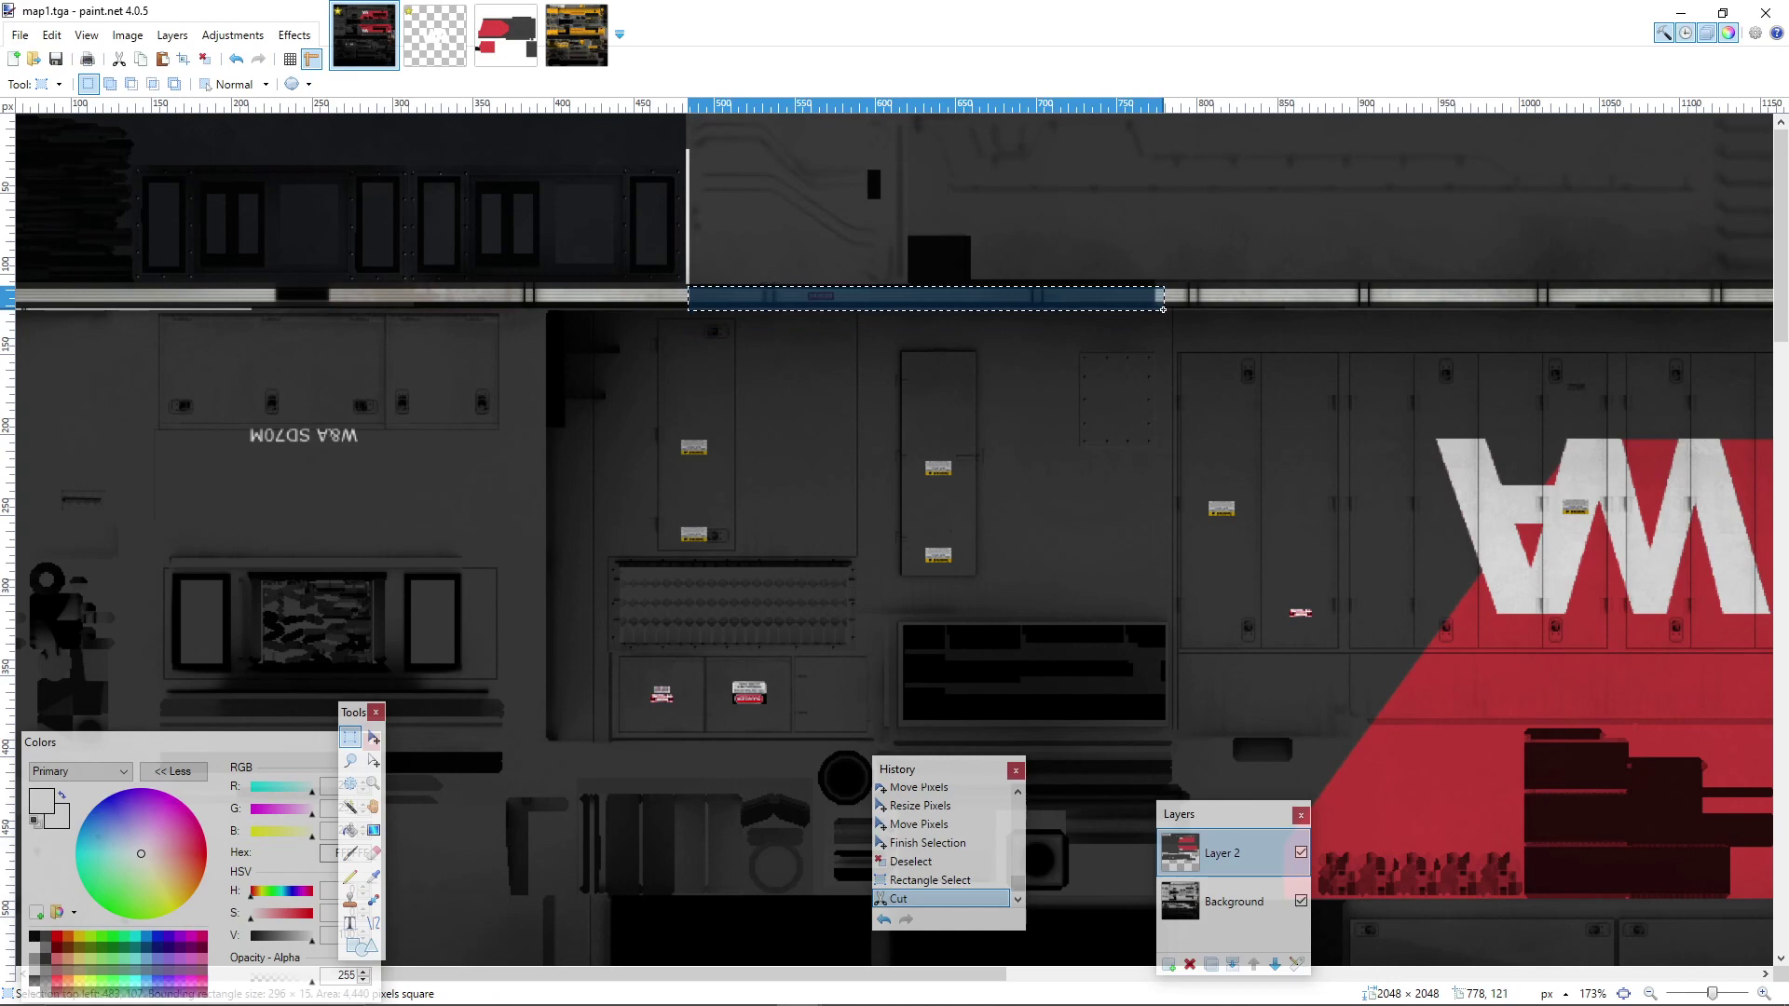
{"action": "left_click", "coordinate": [120, 60]}
- Cut away the second thin horizontal strip
{"action": "scroll", "coordinate": [834, 463], "scroll_direction": "down", "scroll_amount": 10}
{"action": "scroll", "coordinate": [833, 463], "scroll_direction": "down", "scroll_amount": 3}
{"action": "scroll", "coordinate": [512, 292], "scroll_direction": "up", "scroll_amount": 3}
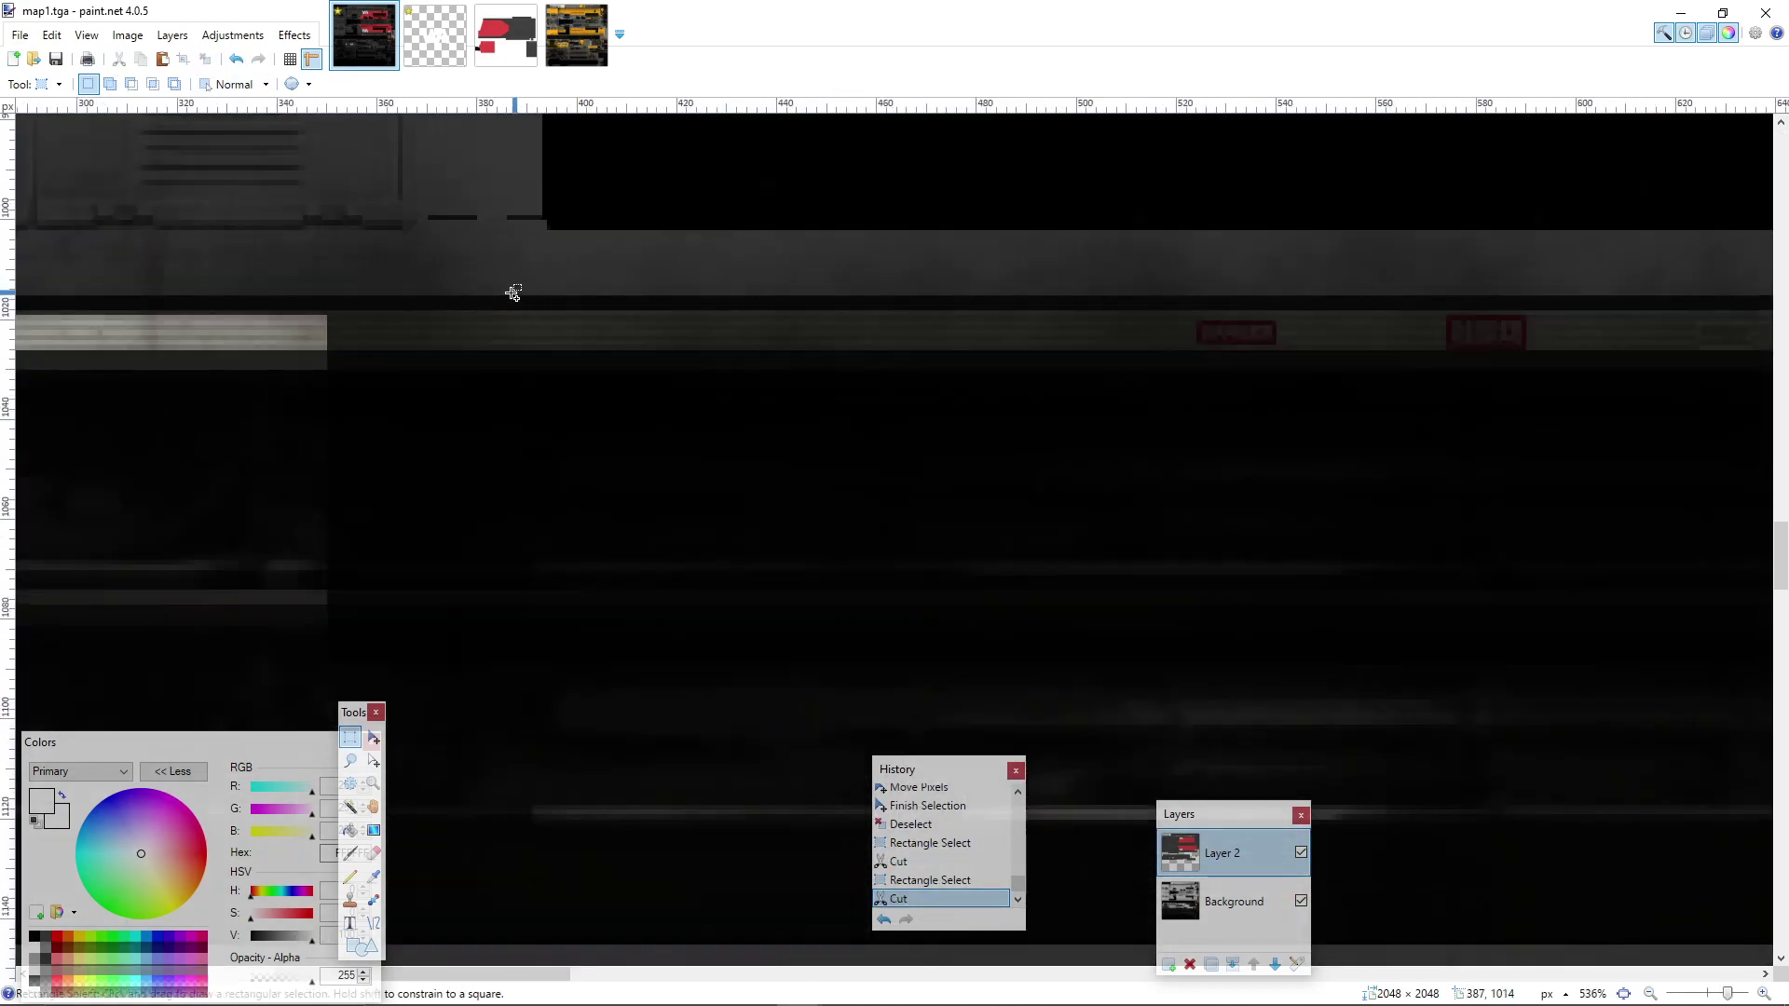
{"action": "left_click_drag", "start_coordinate": [323, 317], "coordinate": [669, 343]}
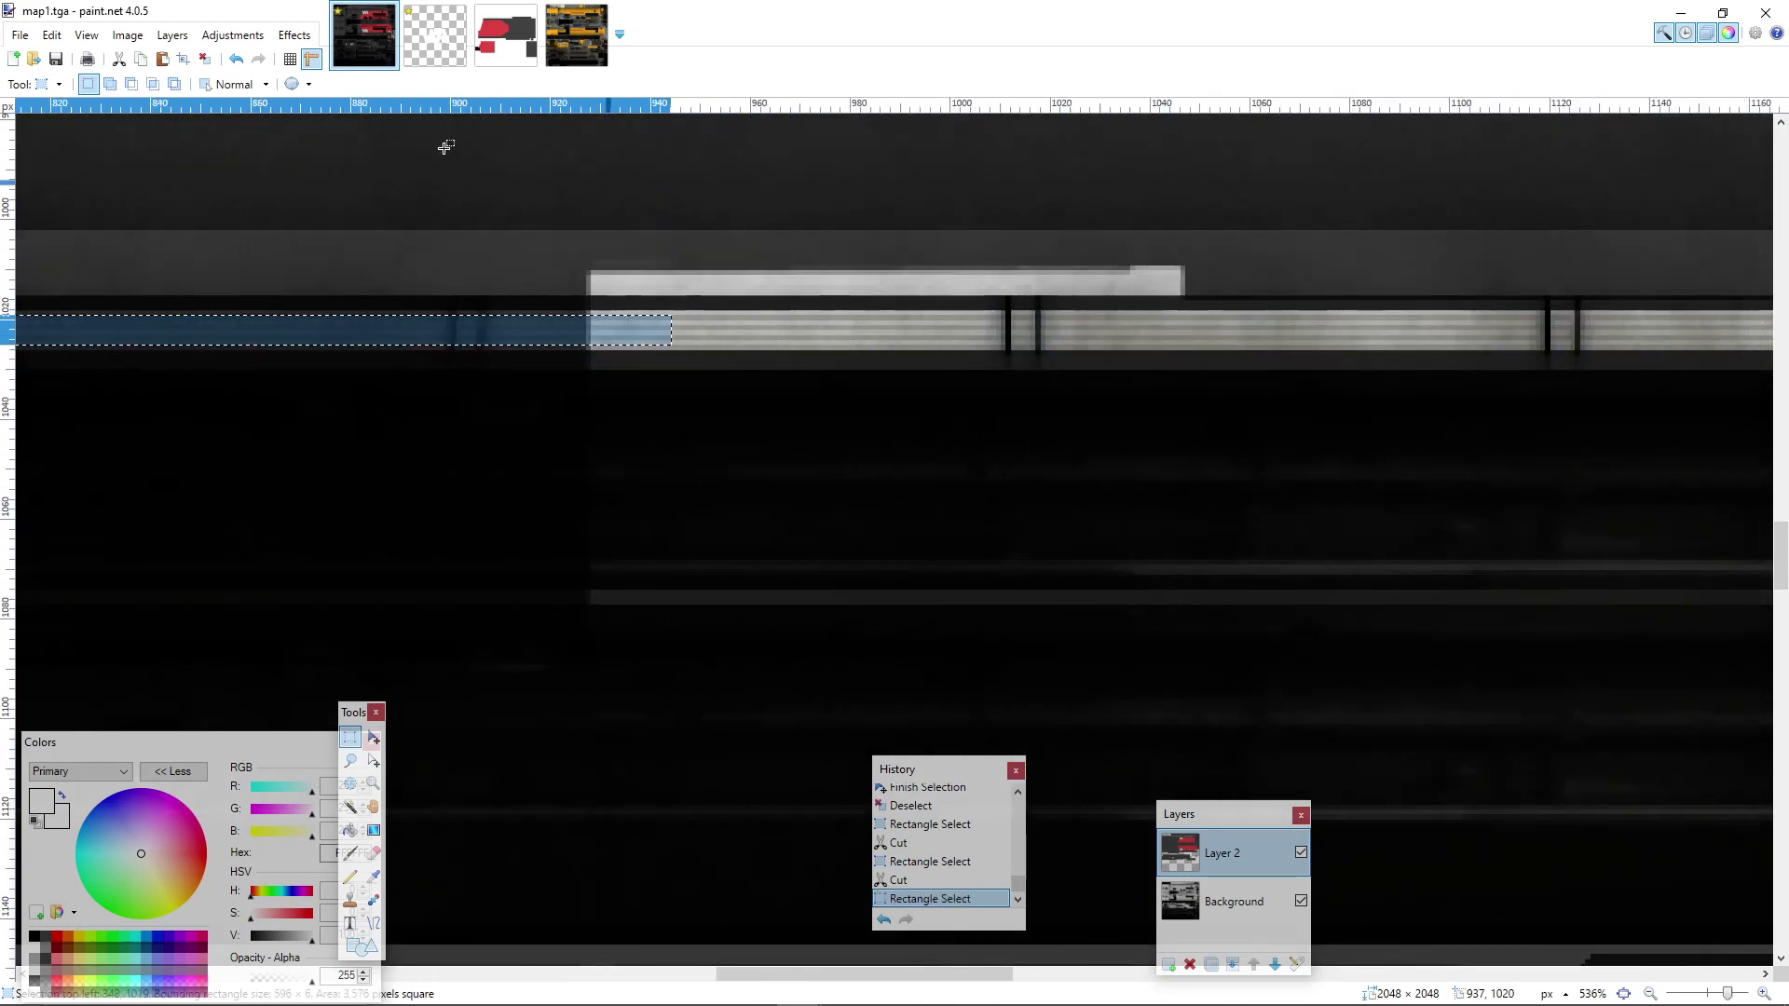
{"action": "left_click", "coordinate": [119, 58]}
{"action": "scroll", "coordinate": [730, 411], "scroll_direction": "down", "scroll_amount": 6}
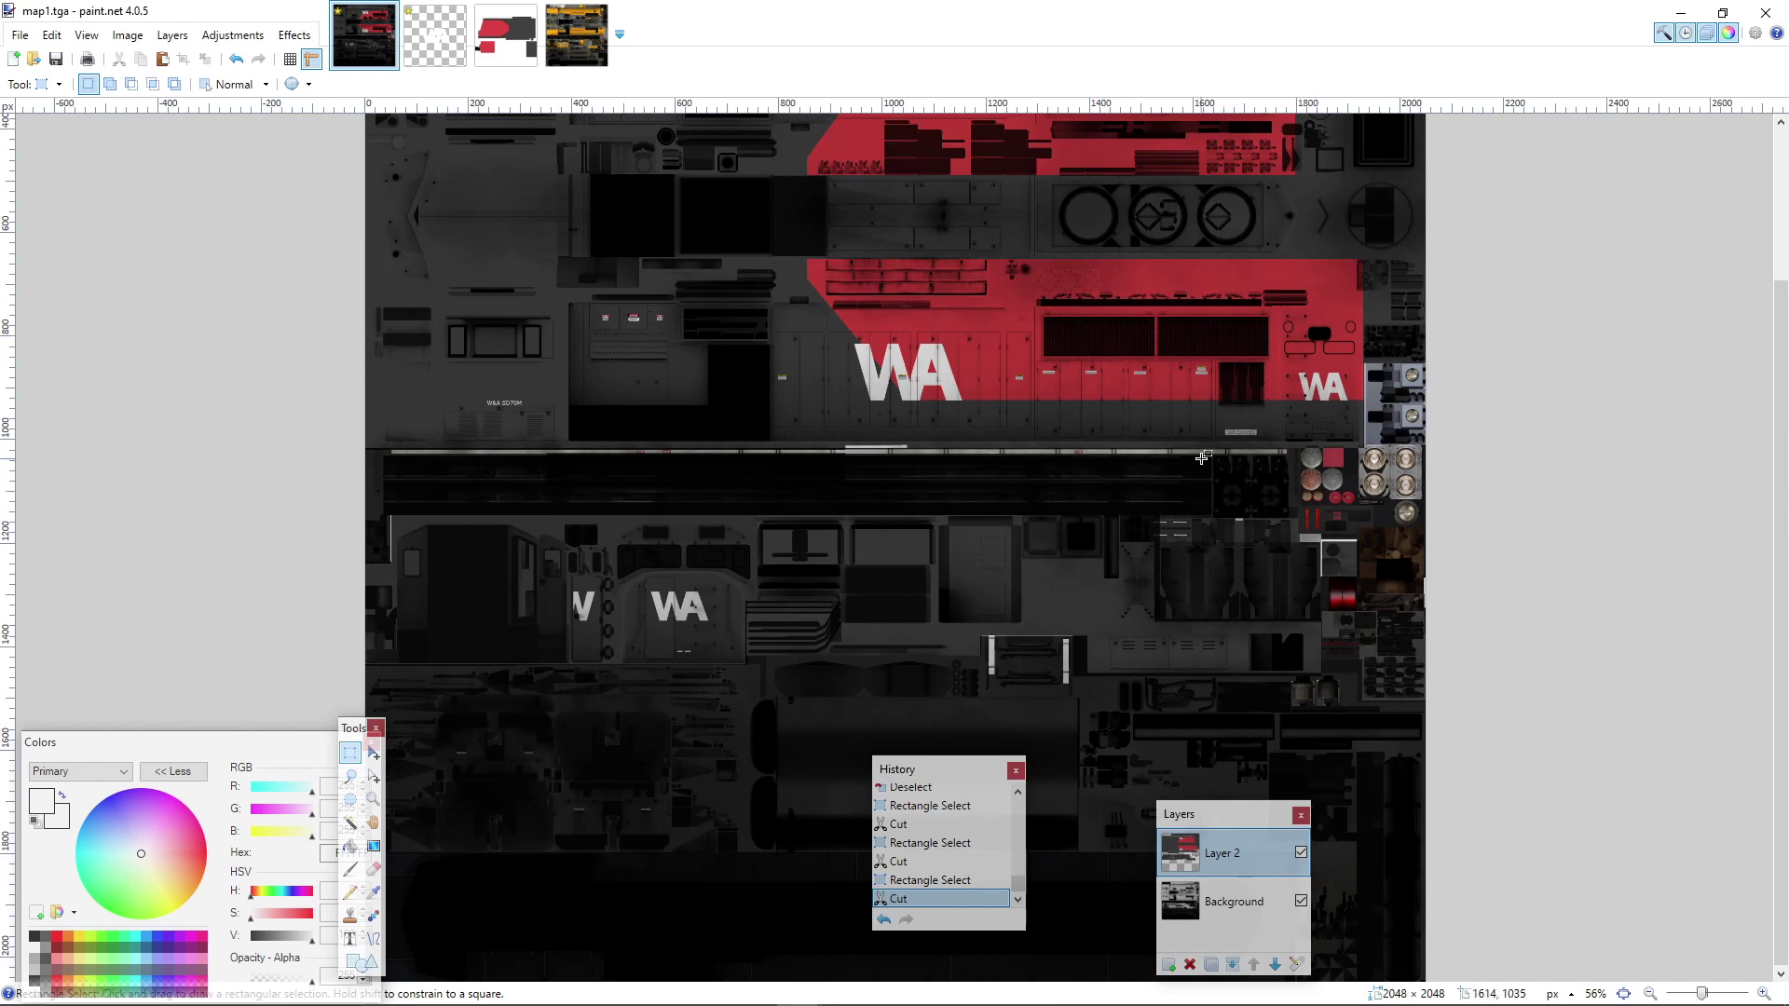
{"action": "scroll", "coordinate": [1193, 443], "scroll_direction": "down", "scroll_amount": 1}
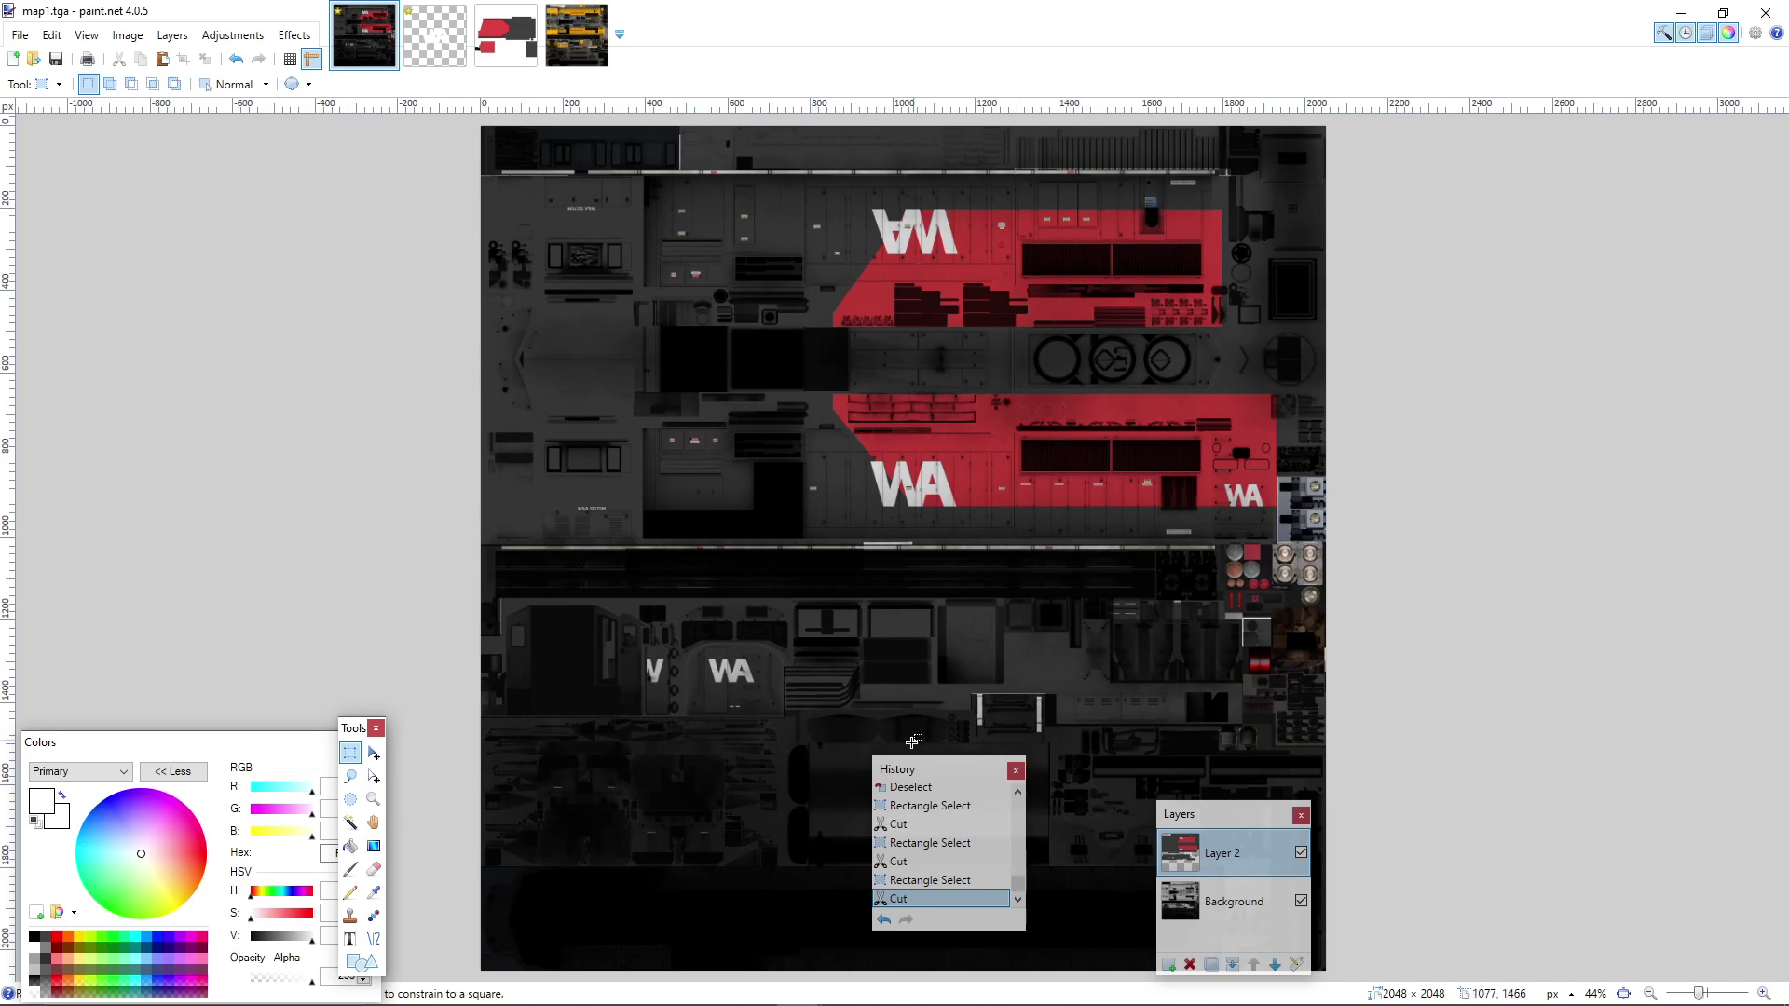
- Save as TGA over map1.tga, confirming overwrite, 32-bit settings and flattening the layers
{"action": "left_click_drag", "start_coordinate": [909, 775], "coordinate": [1562, 456]}
{"action": "left_click_drag", "start_coordinate": [1187, 832], "coordinate": [1248, 738]}
{"action": "left_click", "coordinate": [20, 34]}
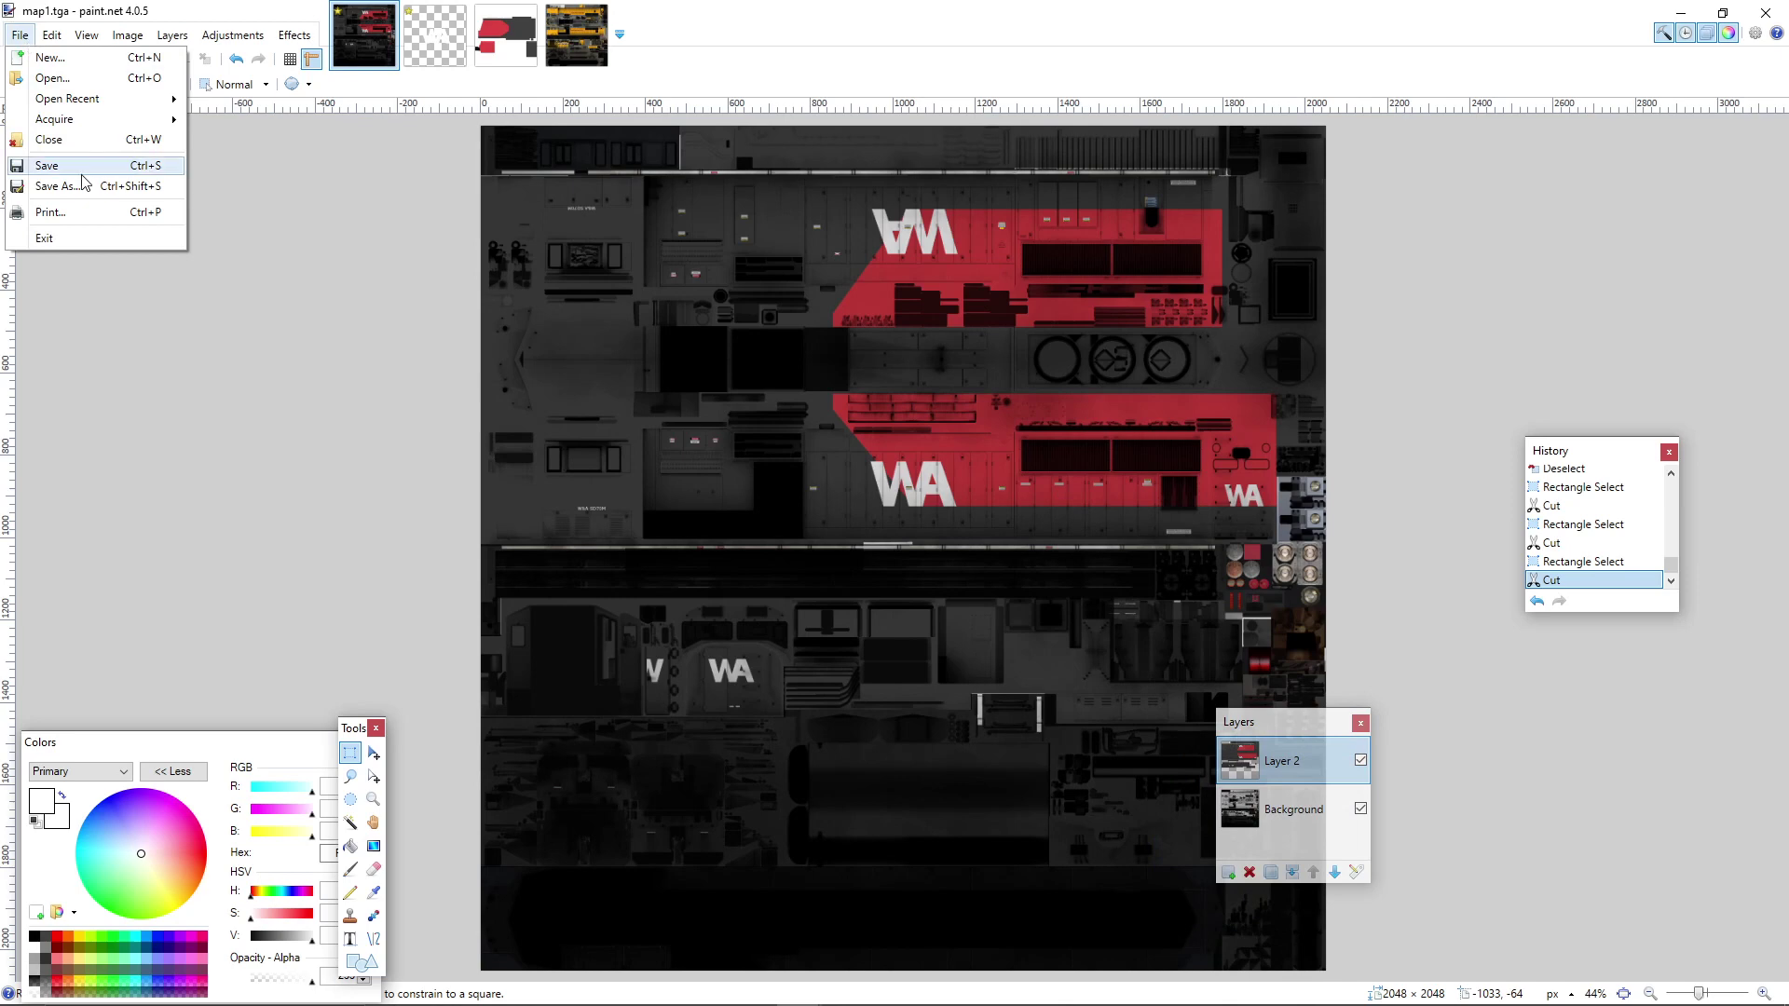
{"action": "left_click", "coordinate": [77, 185]}
{"action": "left_click", "coordinate": [203, 432]}
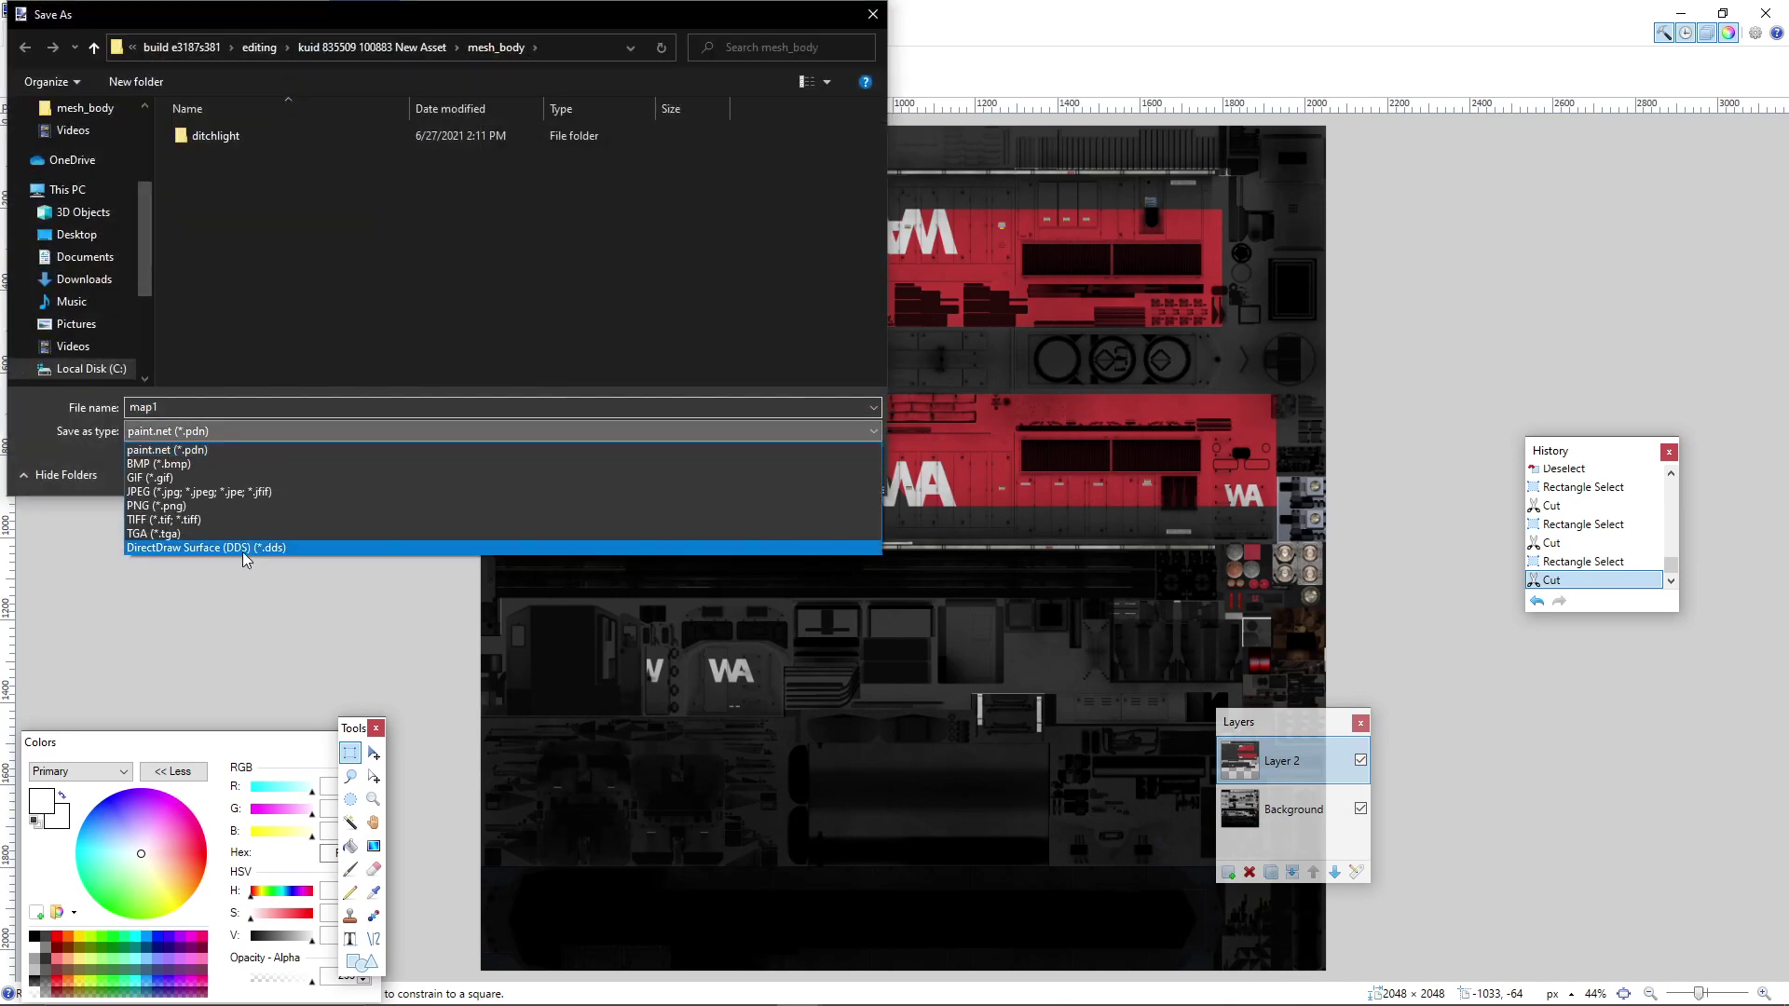
{"action": "left_click", "coordinate": [196, 534]}
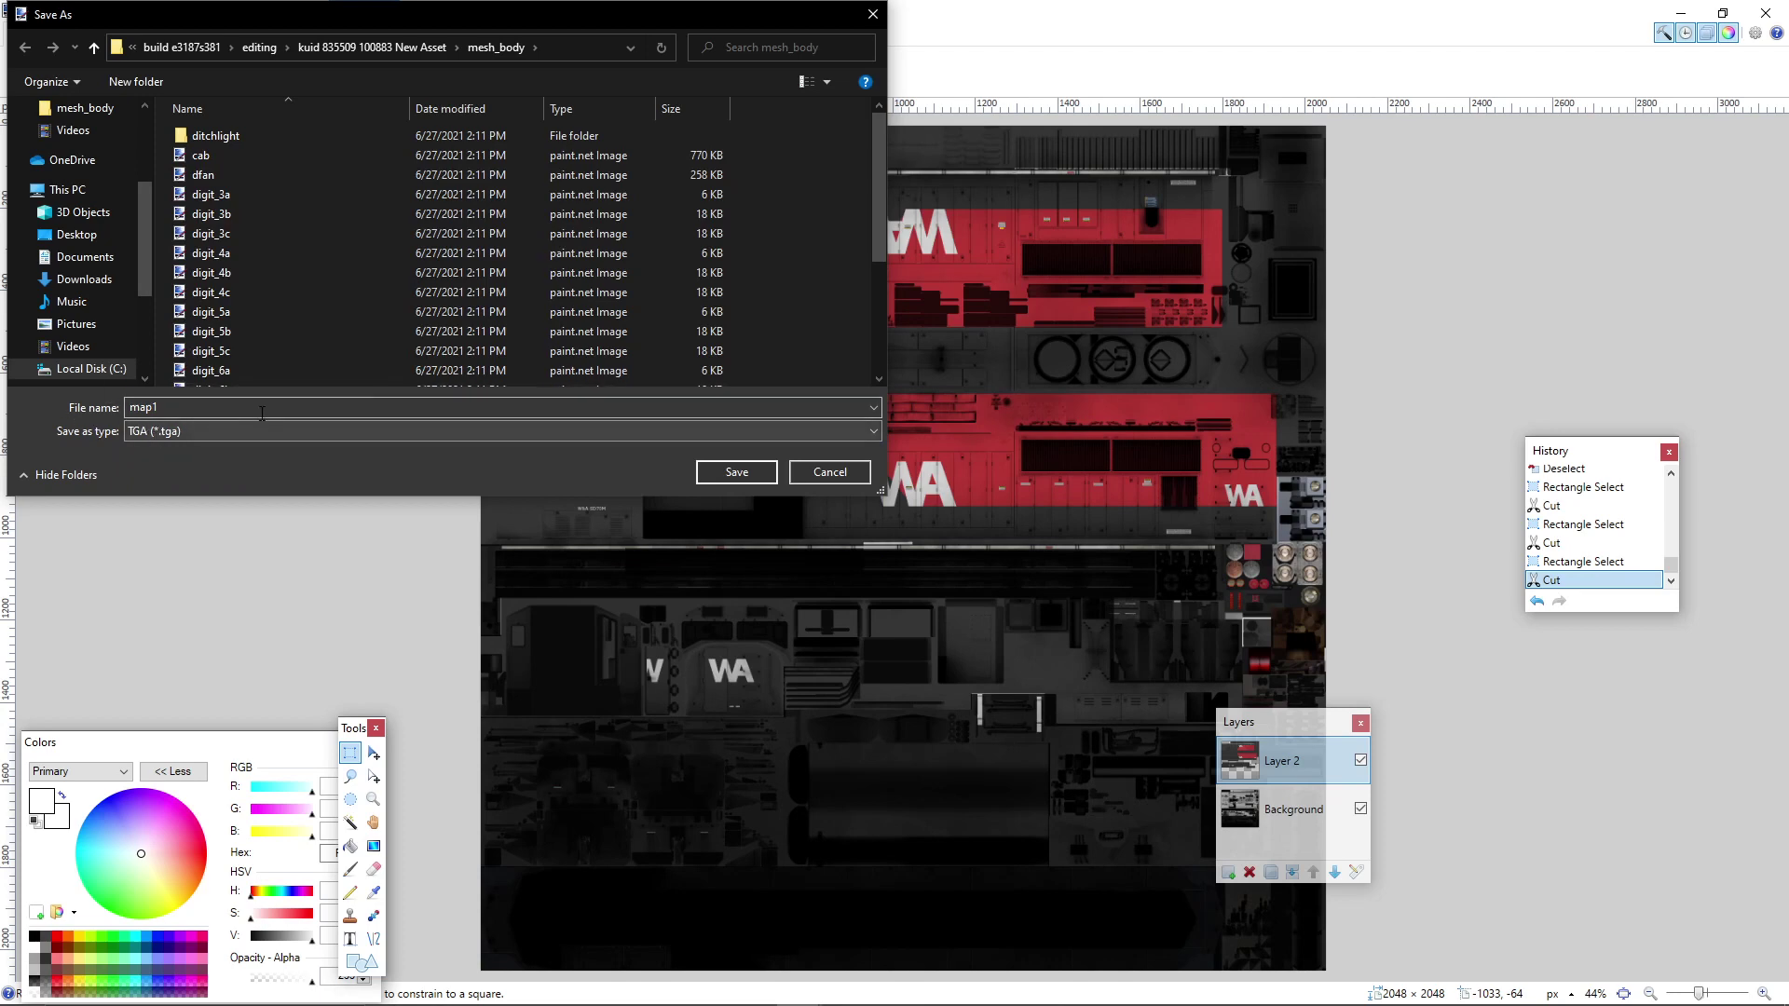
{"action": "double_click", "coordinate": [175, 410]}
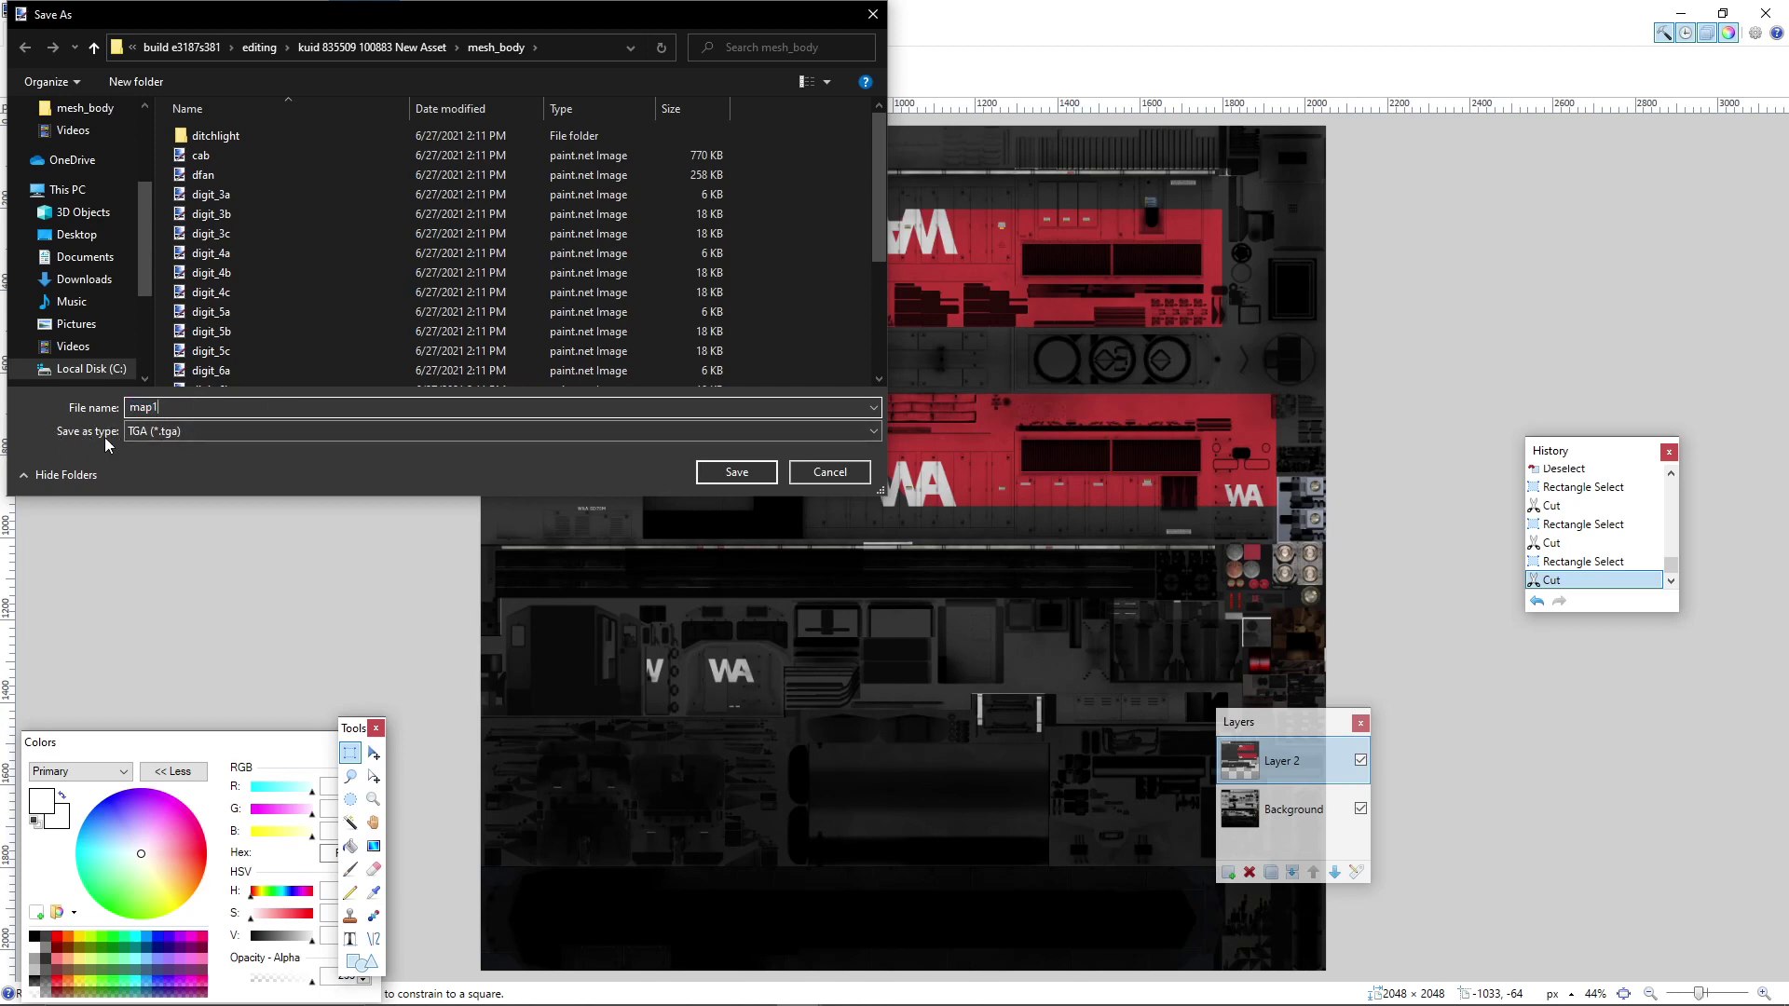
{"action": "left_click", "coordinate": [741, 473]}
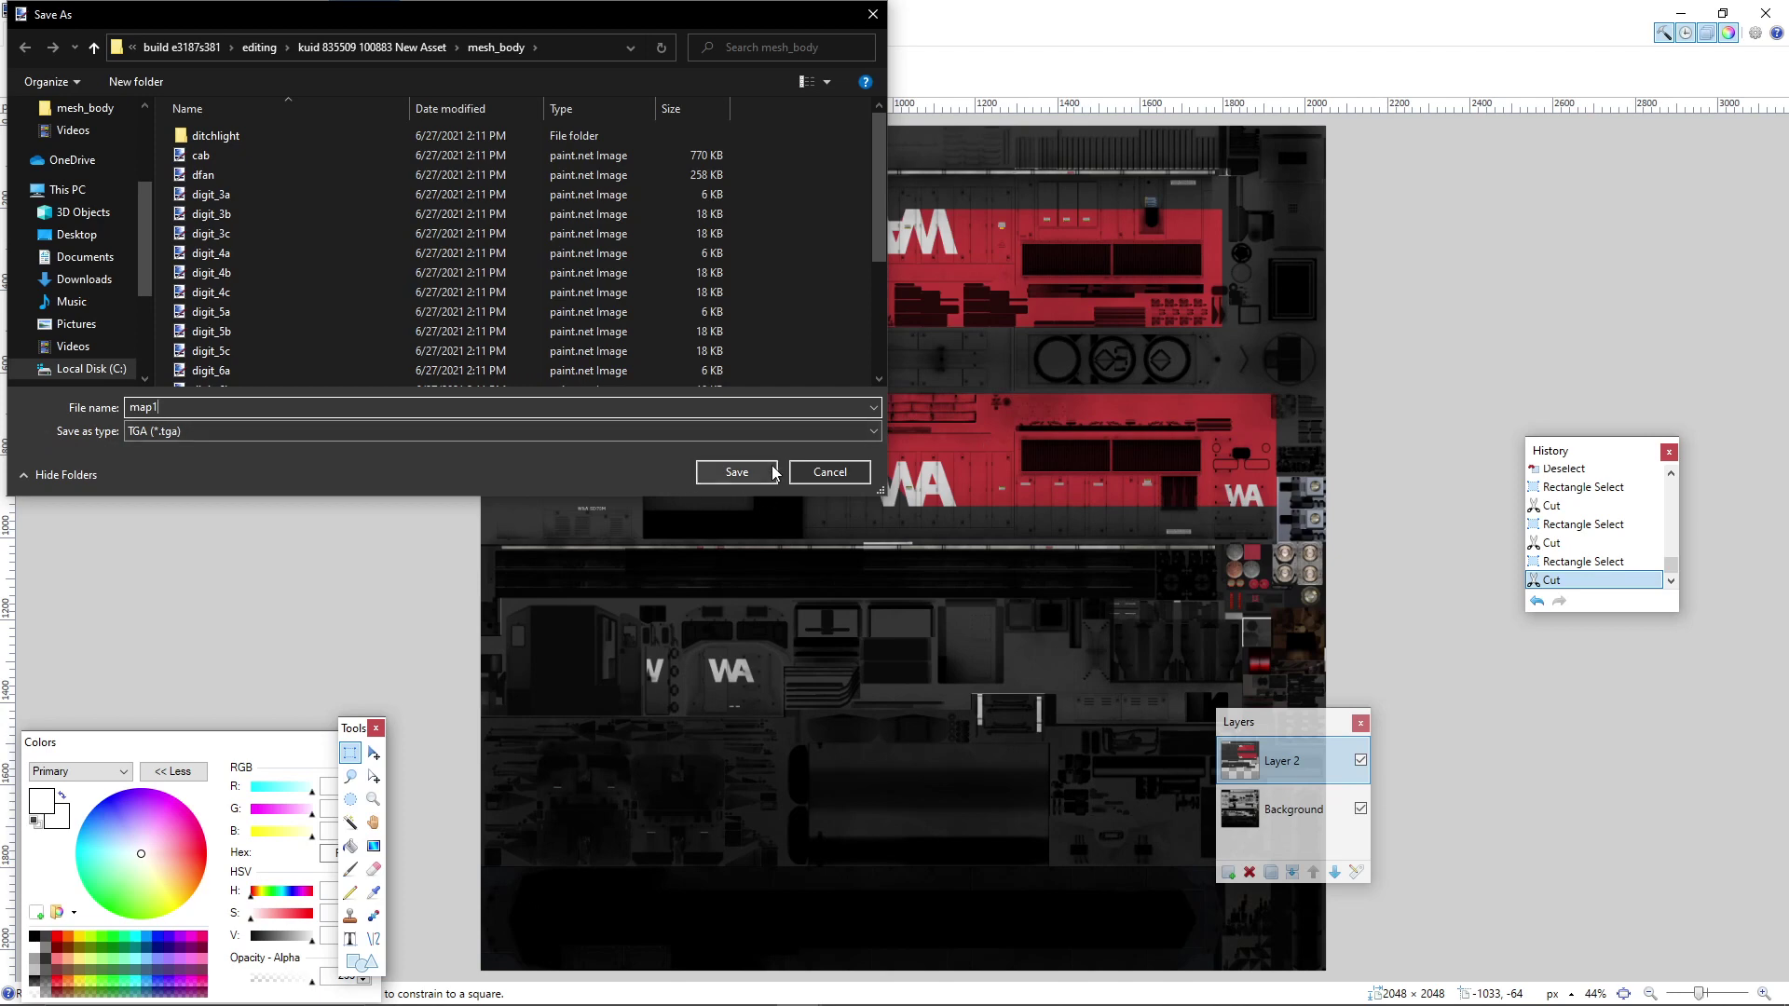
{"action": "left_click", "coordinate": [938, 516]}
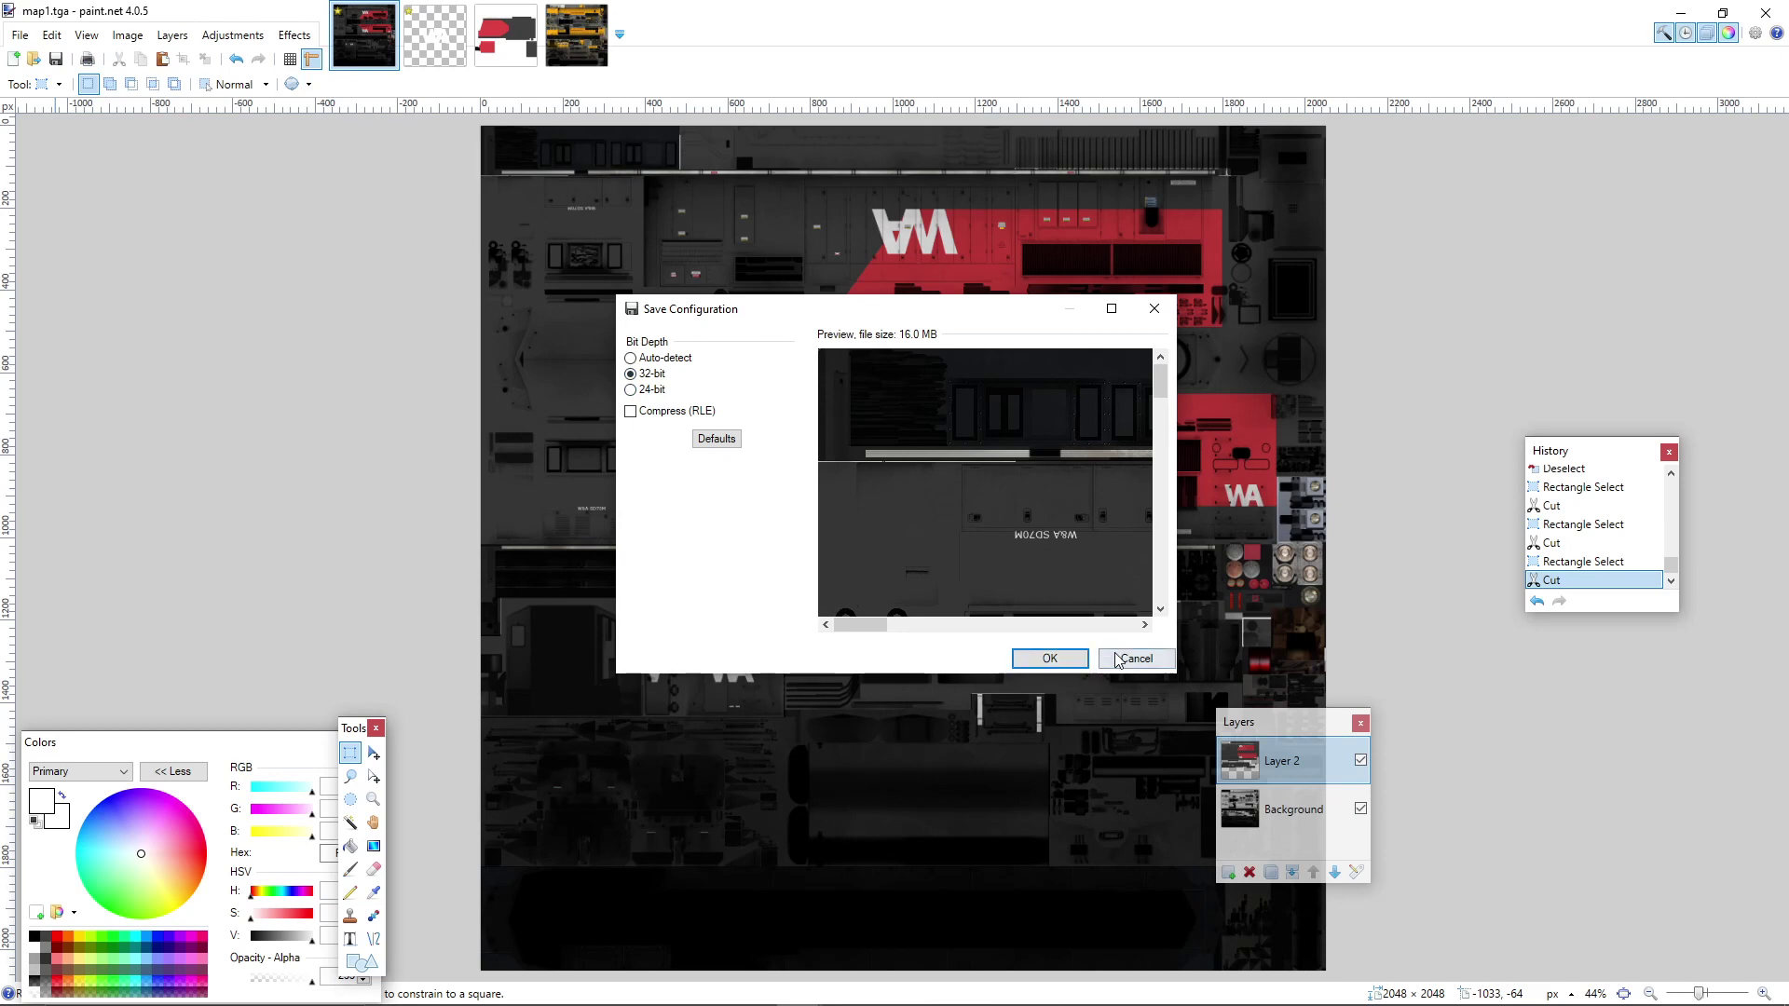
{"action": "left_click", "coordinate": [1063, 657]}
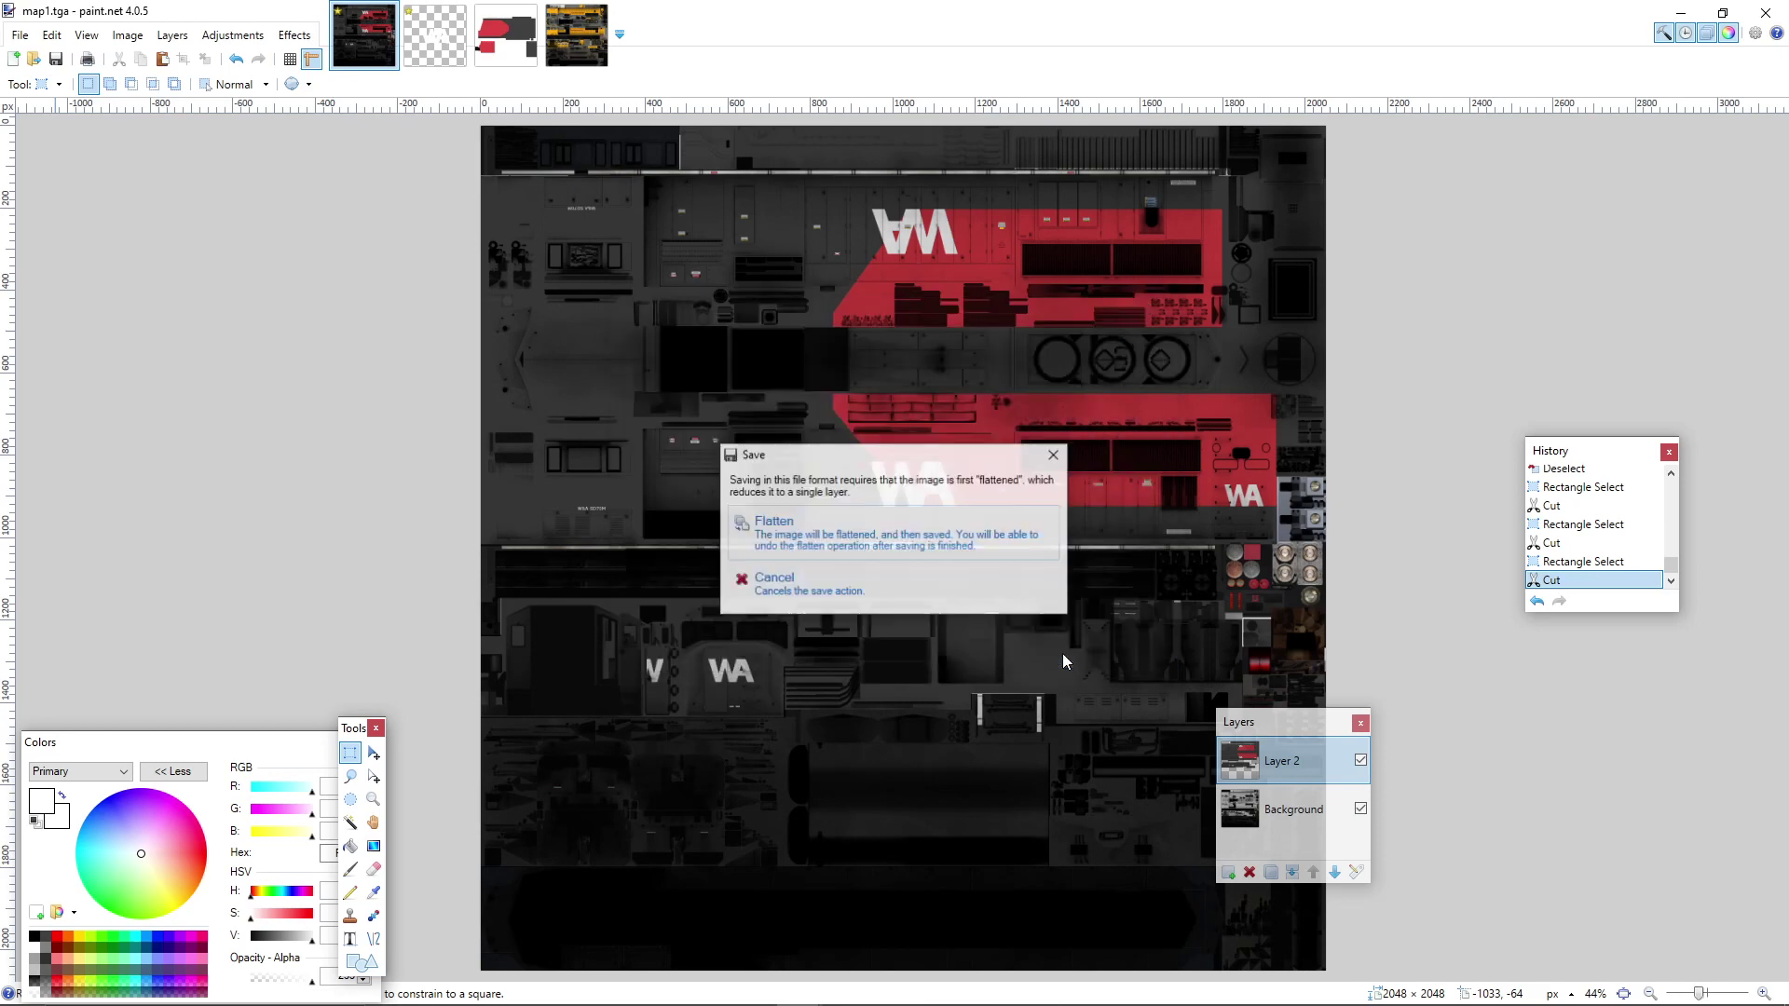
{"action": "left_click", "coordinate": [870, 515]}
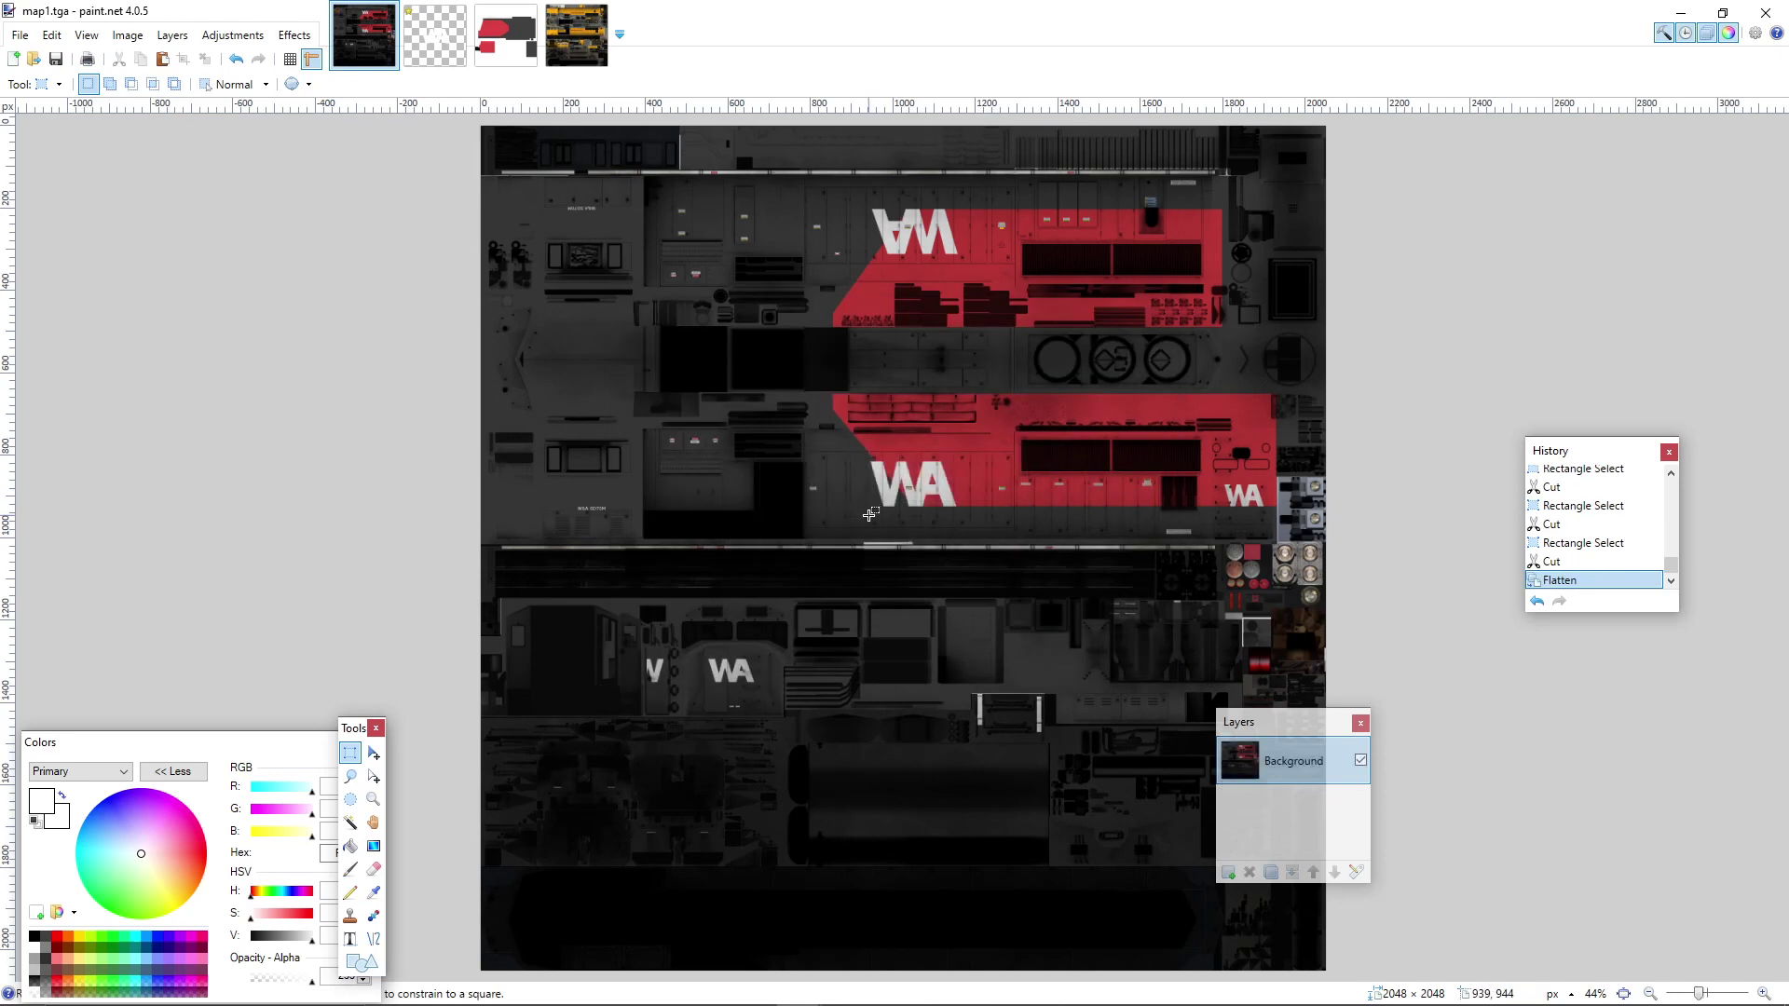
- Open New Asset's details in Content Manager and show its folder in Explorer
{"action": "mouse_move", "coordinate": [617, 986]}
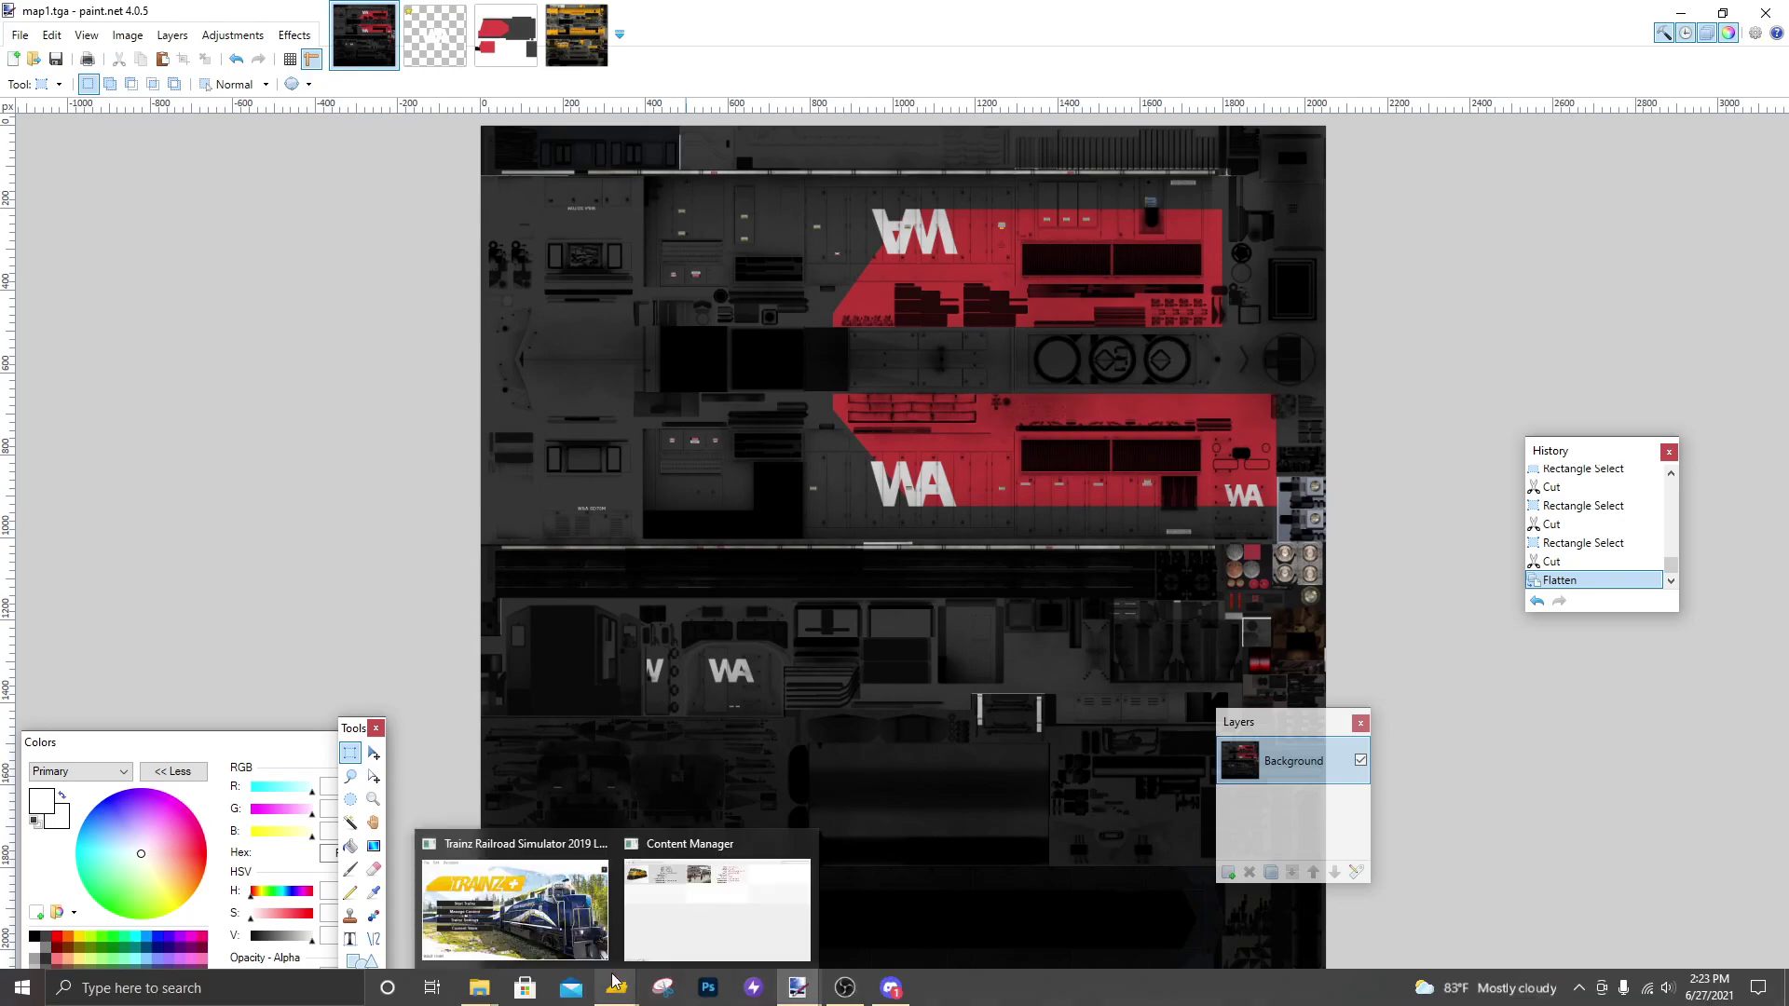
{"action": "left_click", "coordinate": [673, 906]}
{"action": "double_click", "coordinate": [191, 220]}
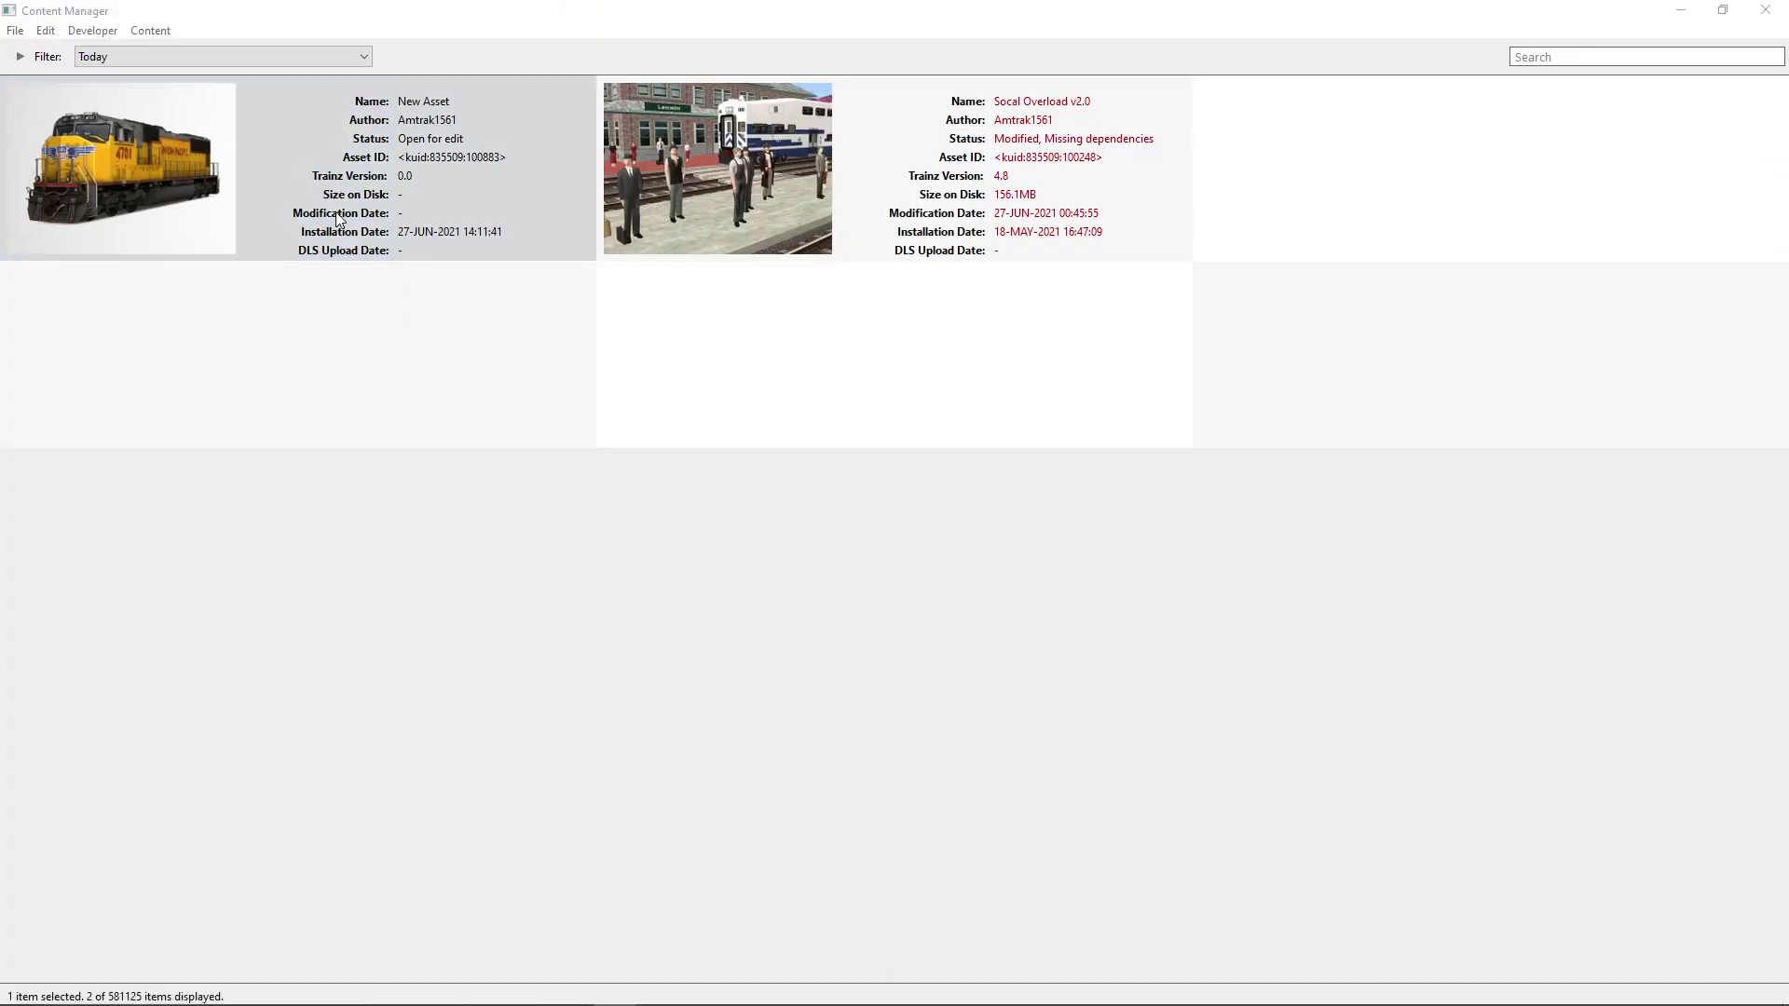
{"action": "left_click", "coordinate": [308, 354]}
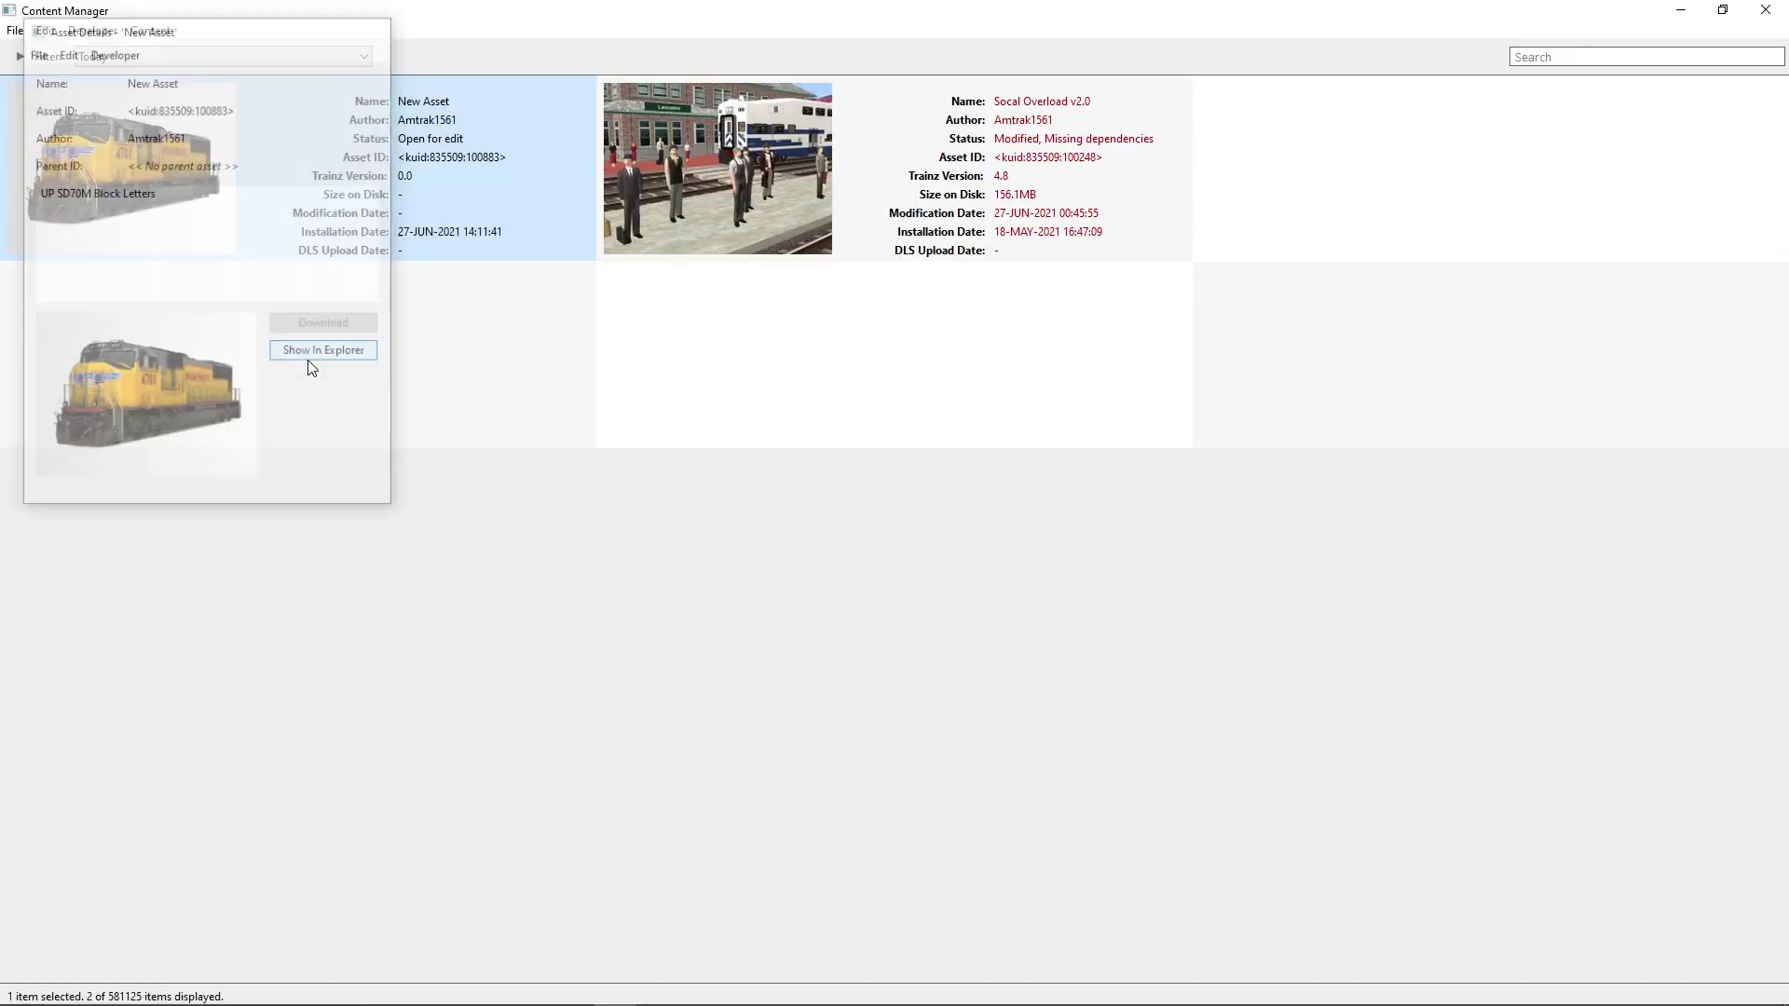
- Open the asset's config in Notepad and change the username to 'W&A SD70M'
{"action": "double_click", "coordinate": [410, 978]}
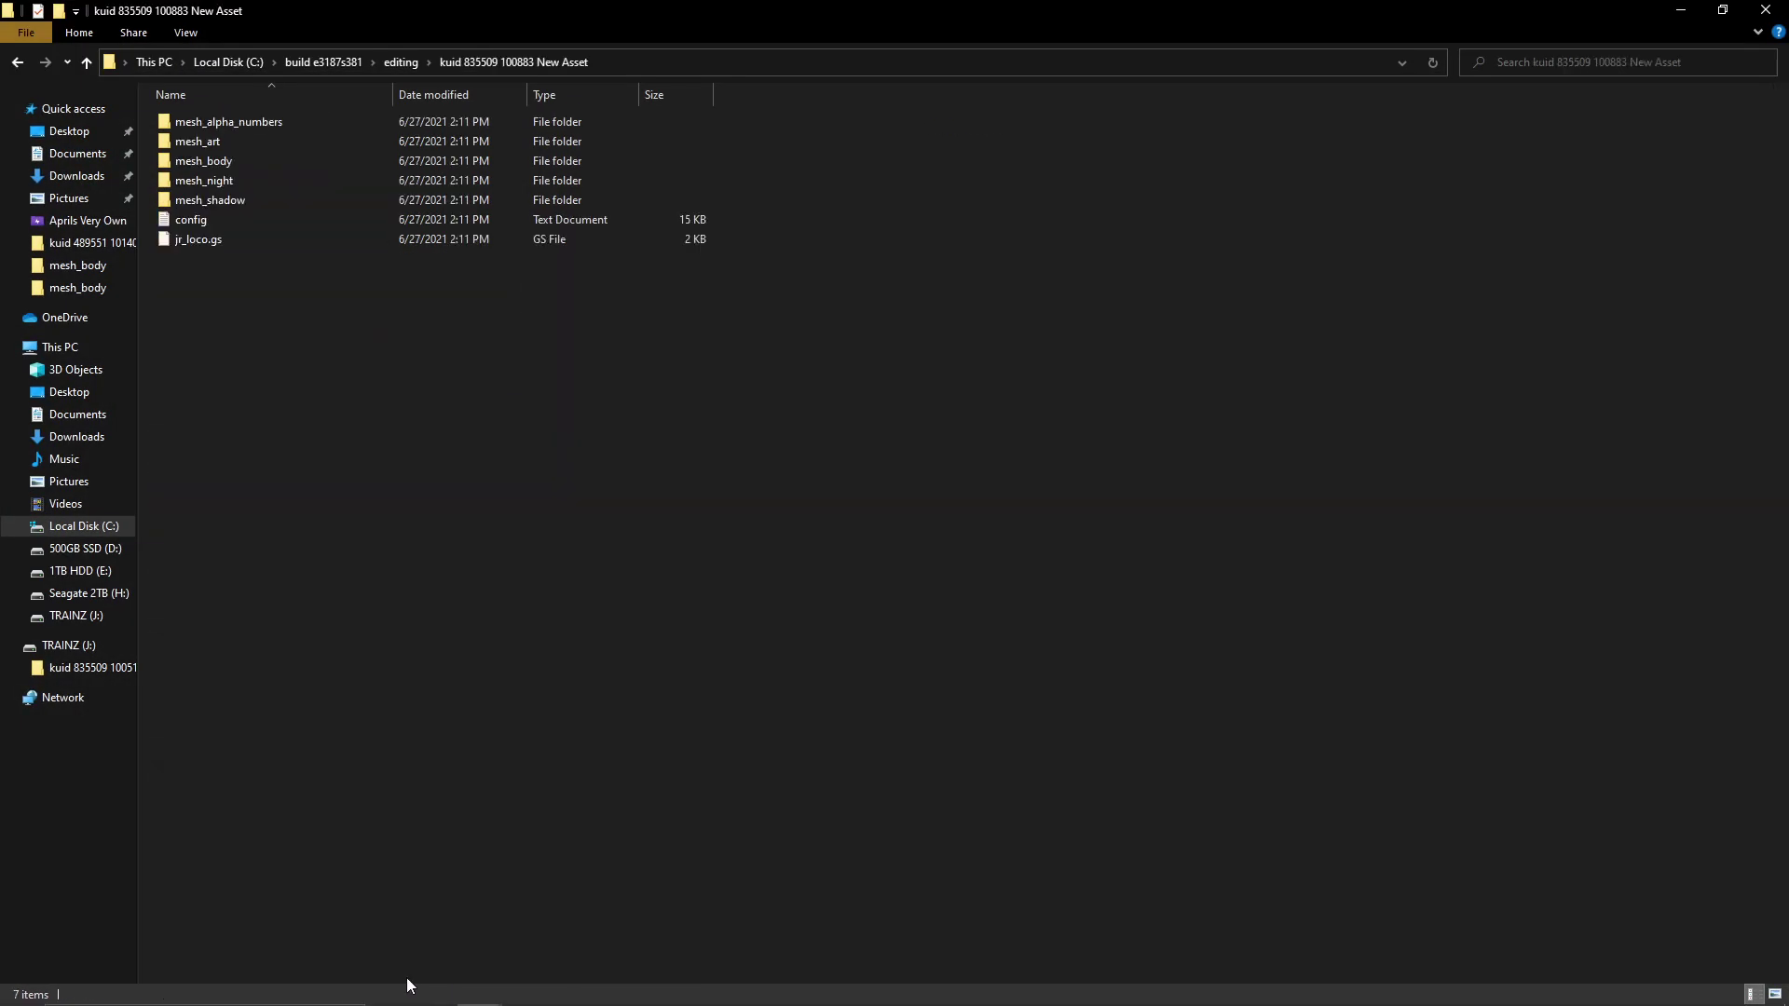
{"action": "double_click", "coordinate": [210, 217]}
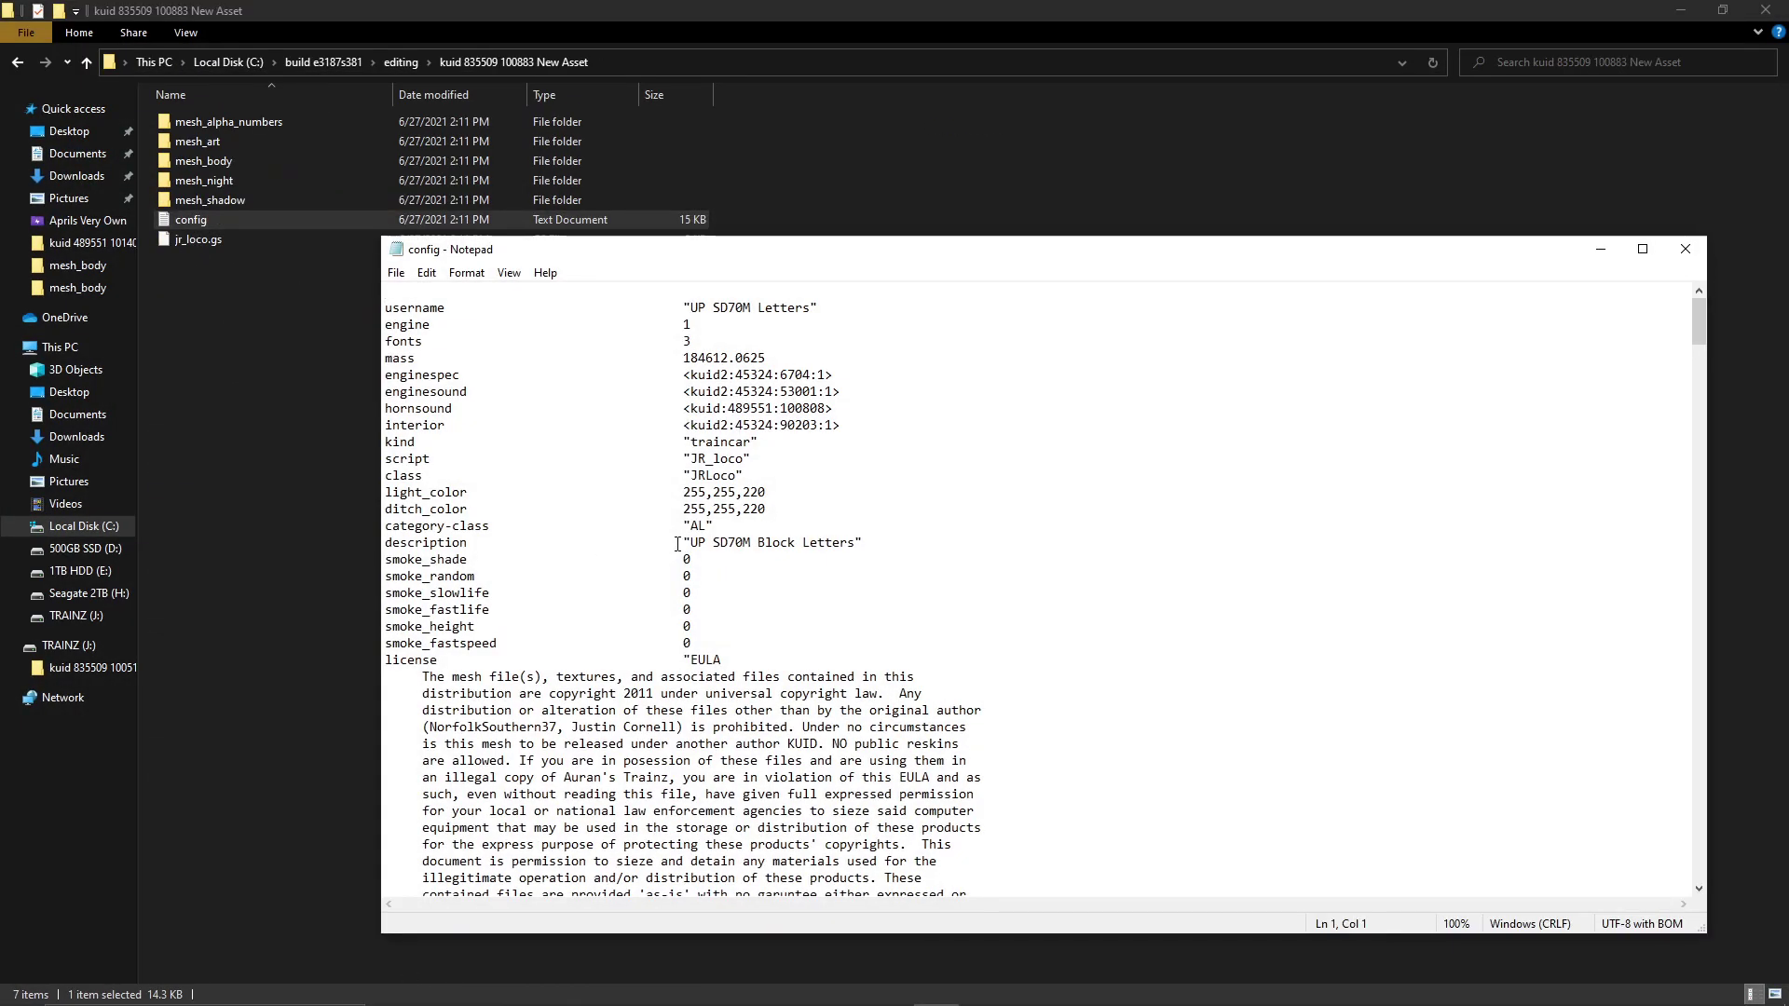
{"action": "left_click_drag", "start_coordinate": [694, 311], "coordinate": [792, 310]}
{"action": "type", "text": "w&A SD"}
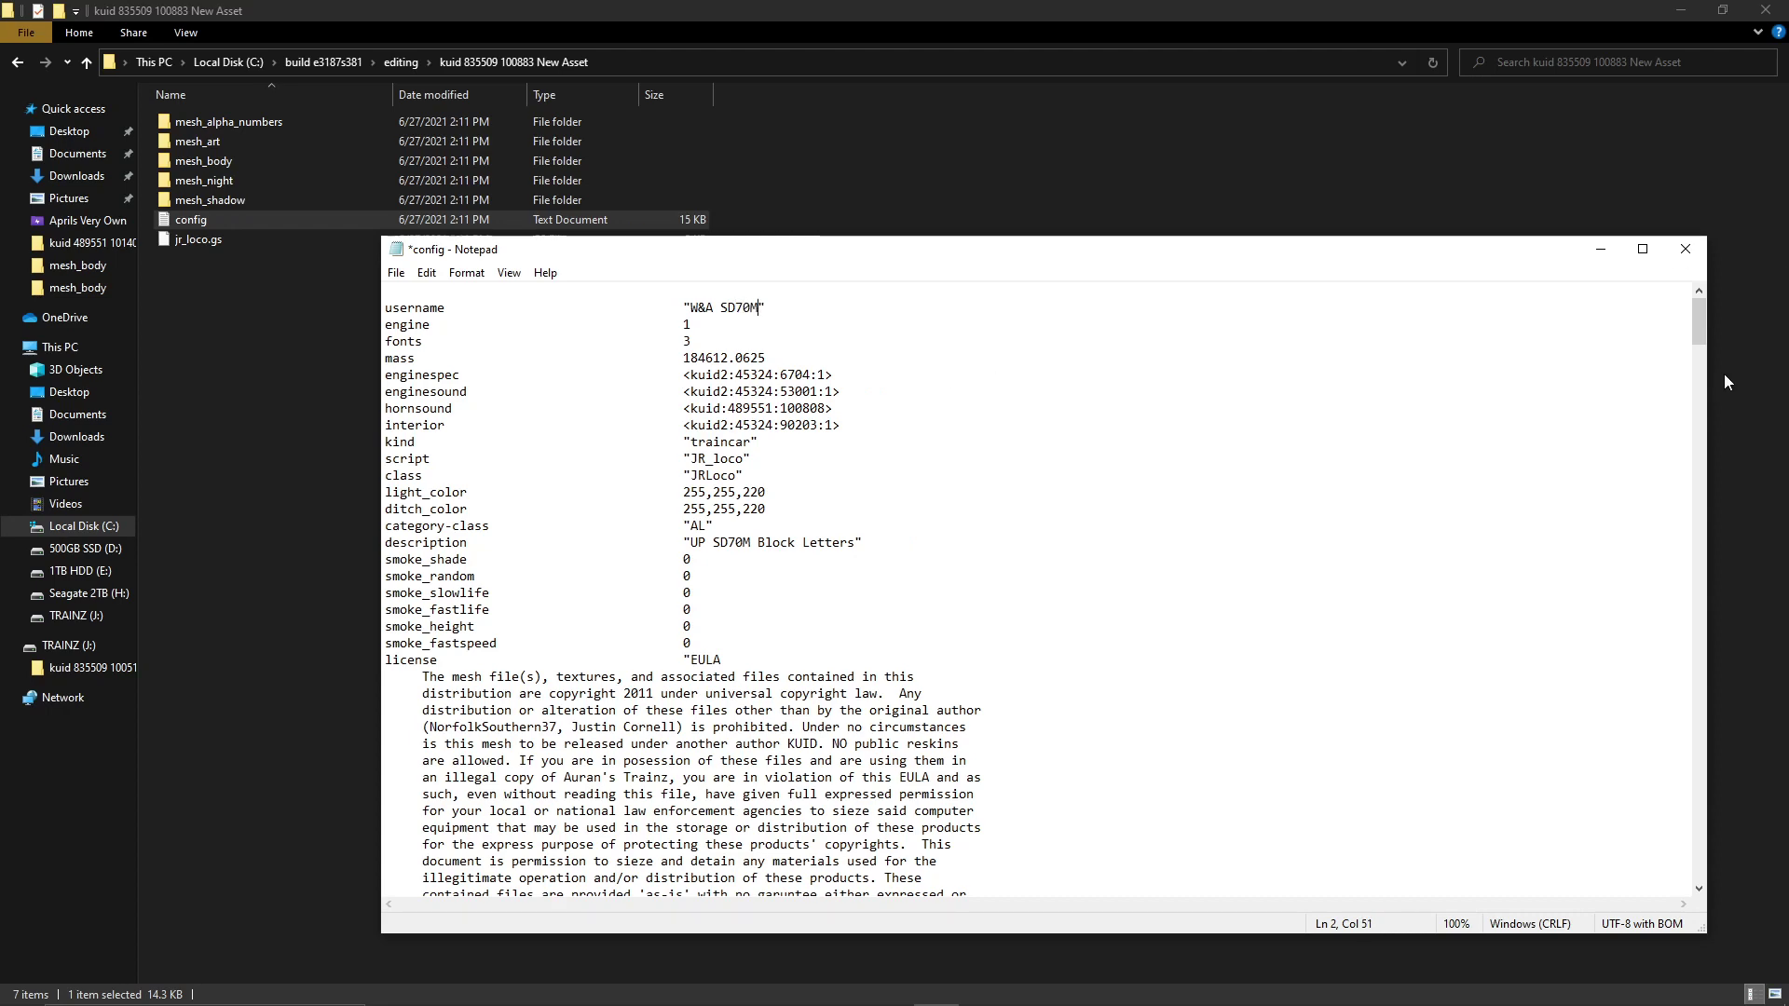
- Scroll to the kuid-table and select the tex_lib kuid value
{"action": "left_click_drag", "start_coordinate": [1697, 348], "coordinate": [1752, 902]}
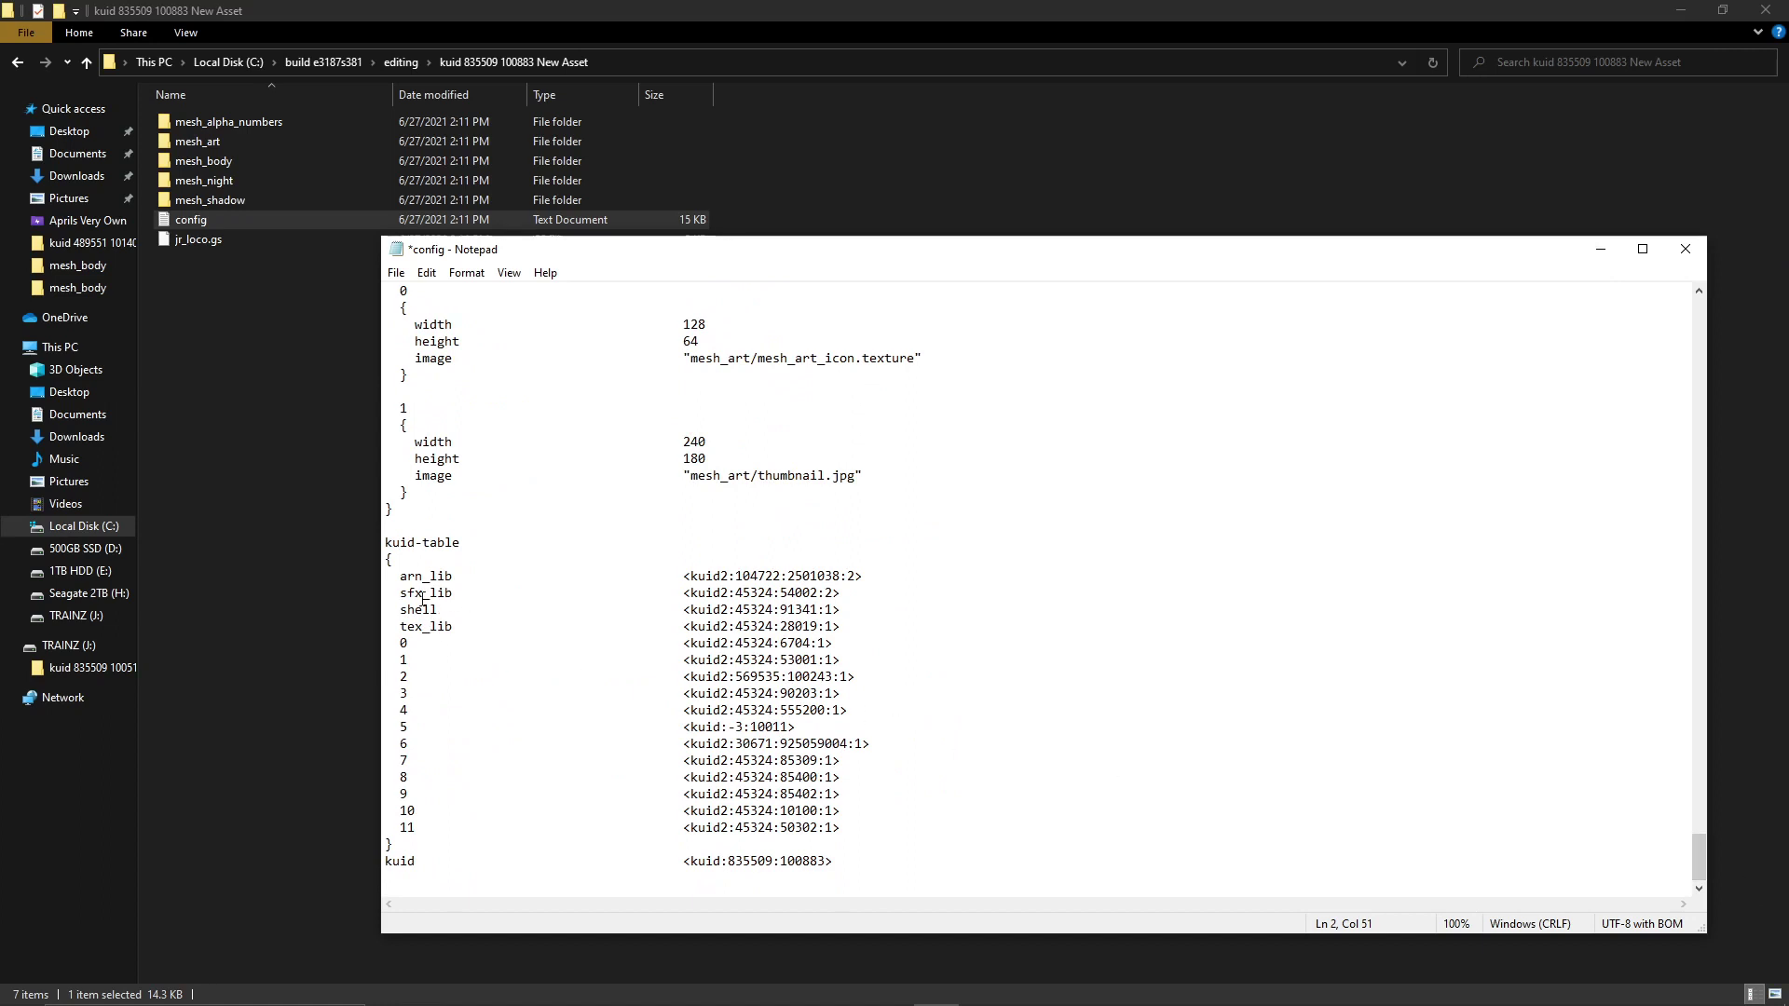
{"action": "left_click_drag", "start_coordinate": [449, 628], "coordinate": [406, 626]}
{"action": "left_click", "coordinate": [416, 627]}
{"action": "left_click_drag", "start_coordinate": [447, 626], "coordinate": [690, 630]}
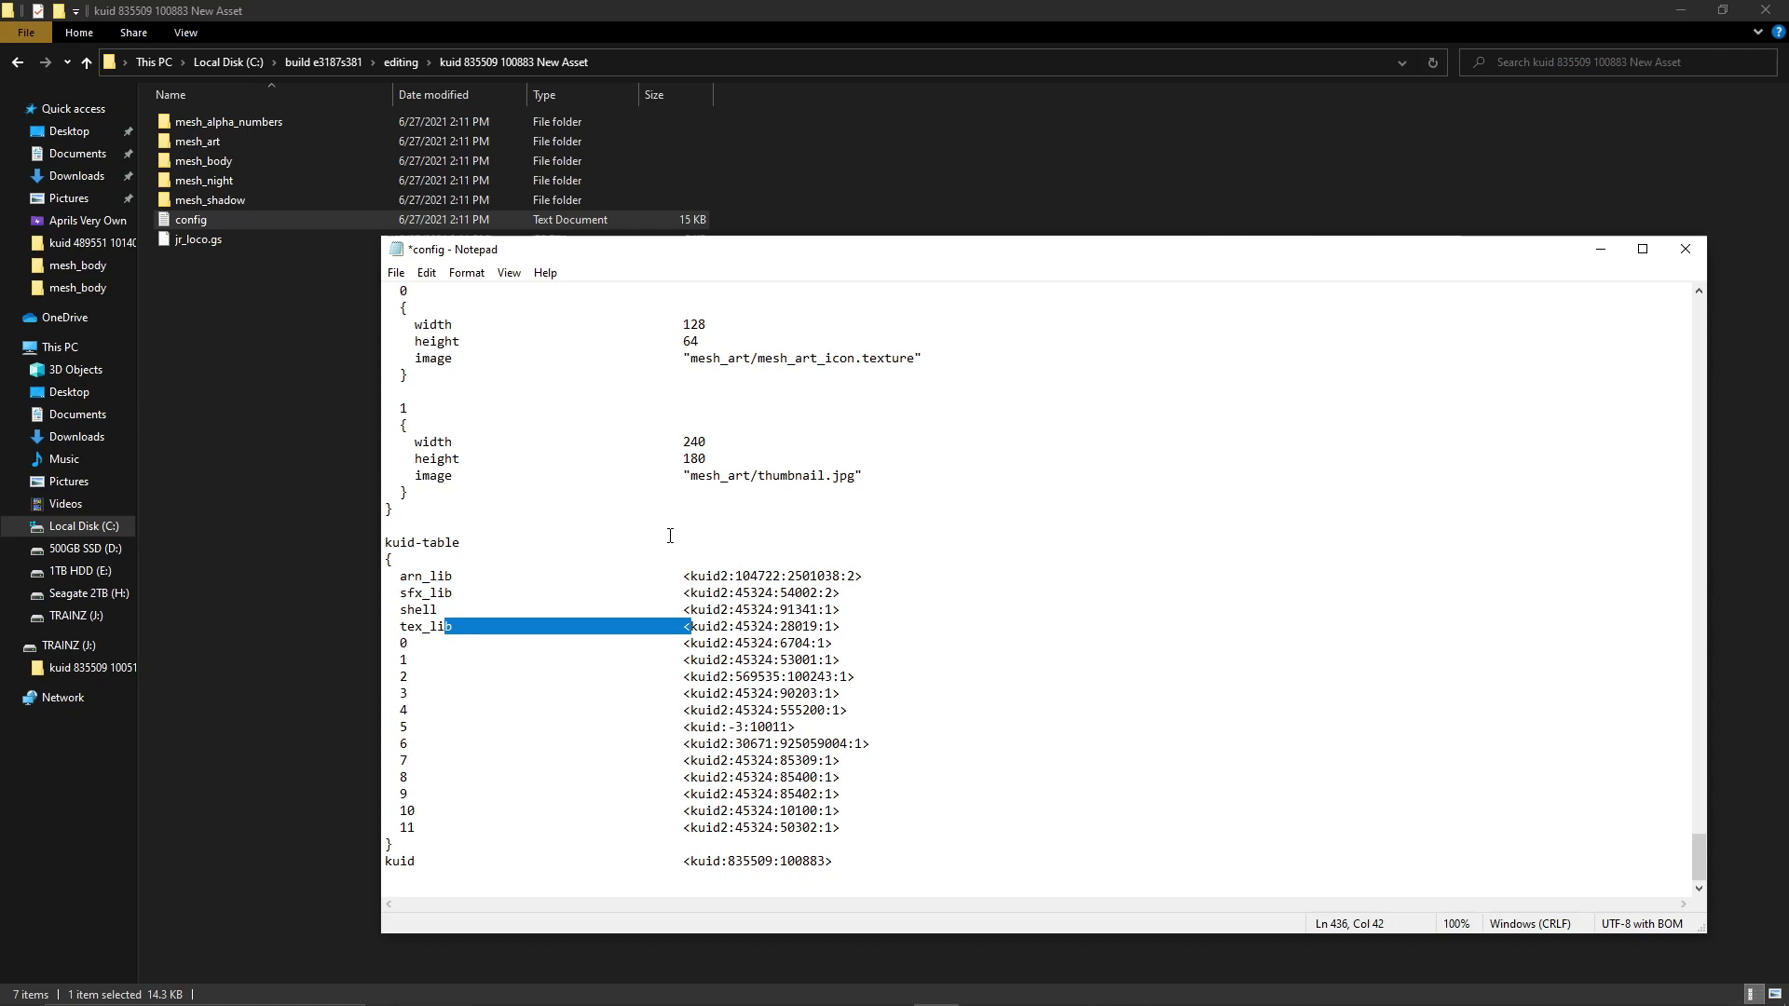
{"action": "left_click", "coordinate": [694, 625]}
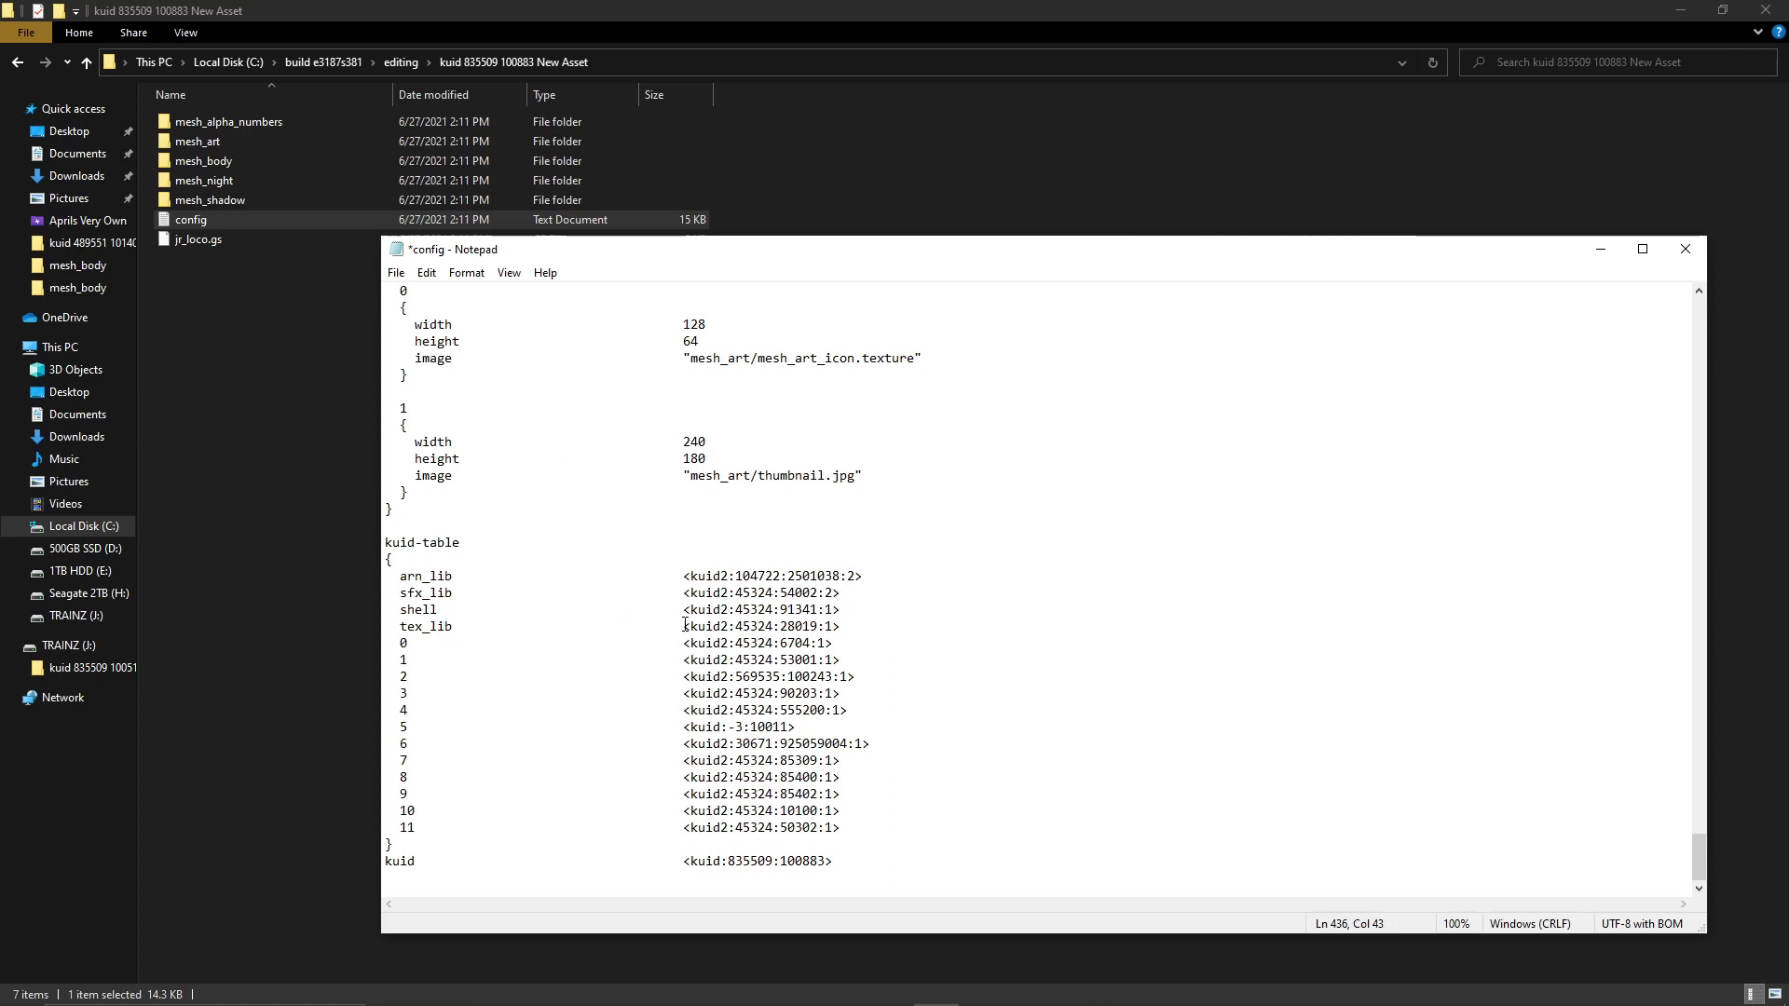
{"action": "left_click_drag", "start_coordinate": [685, 624], "coordinate": [870, 635]}
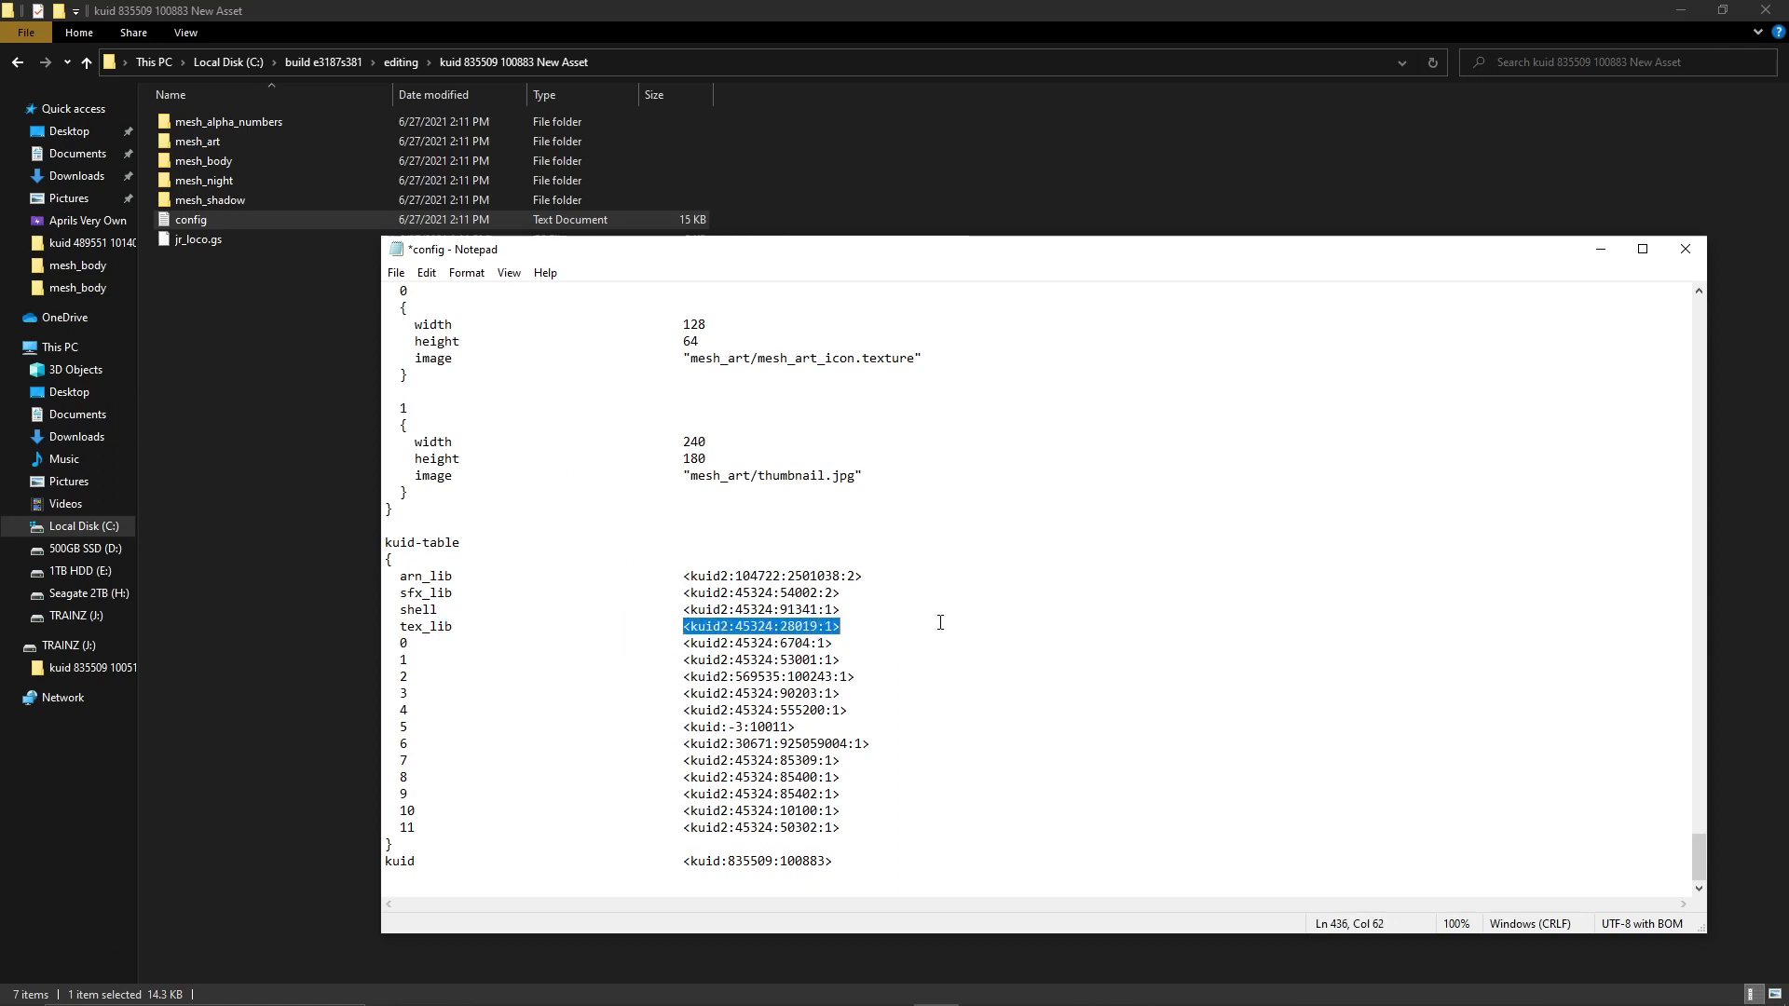
{"action": "mouse_move", "coordinate": [616, 996]}
{"action": "left_click", "coordinate": [664, 903]}
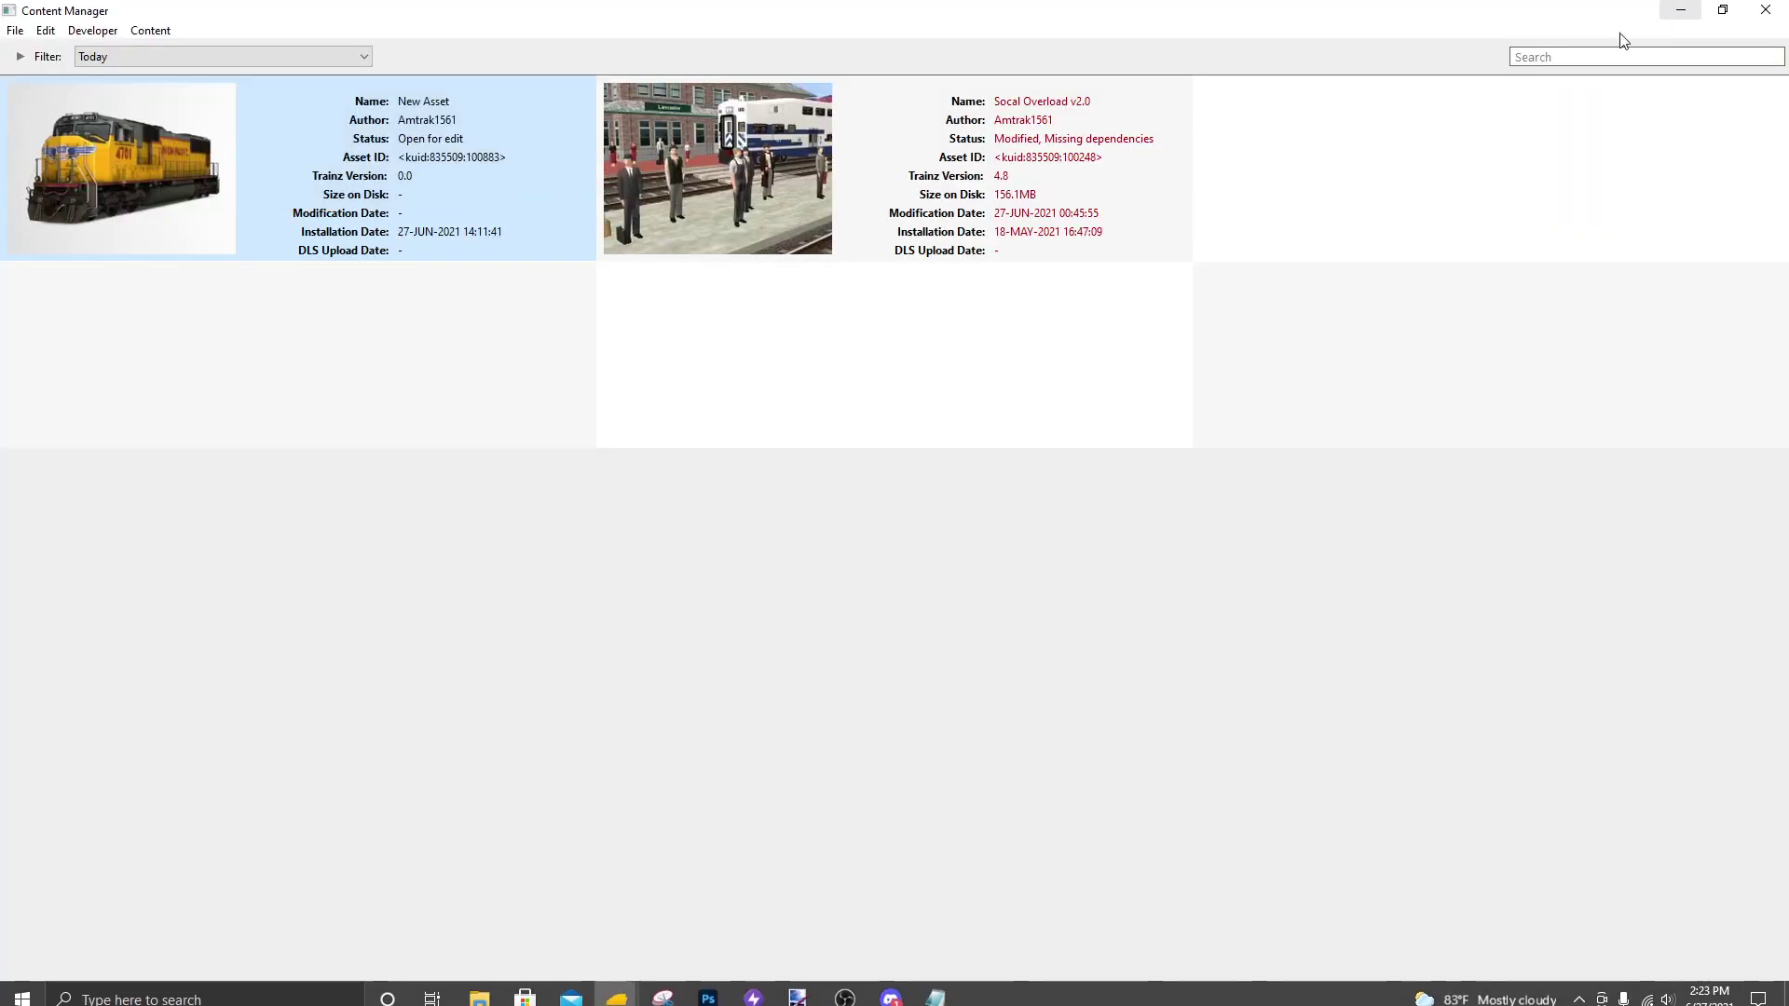
{"action": "left_click", "coordinate": [1511, 58]}
{"action": "left_click", "coordinate": [203, 61]}
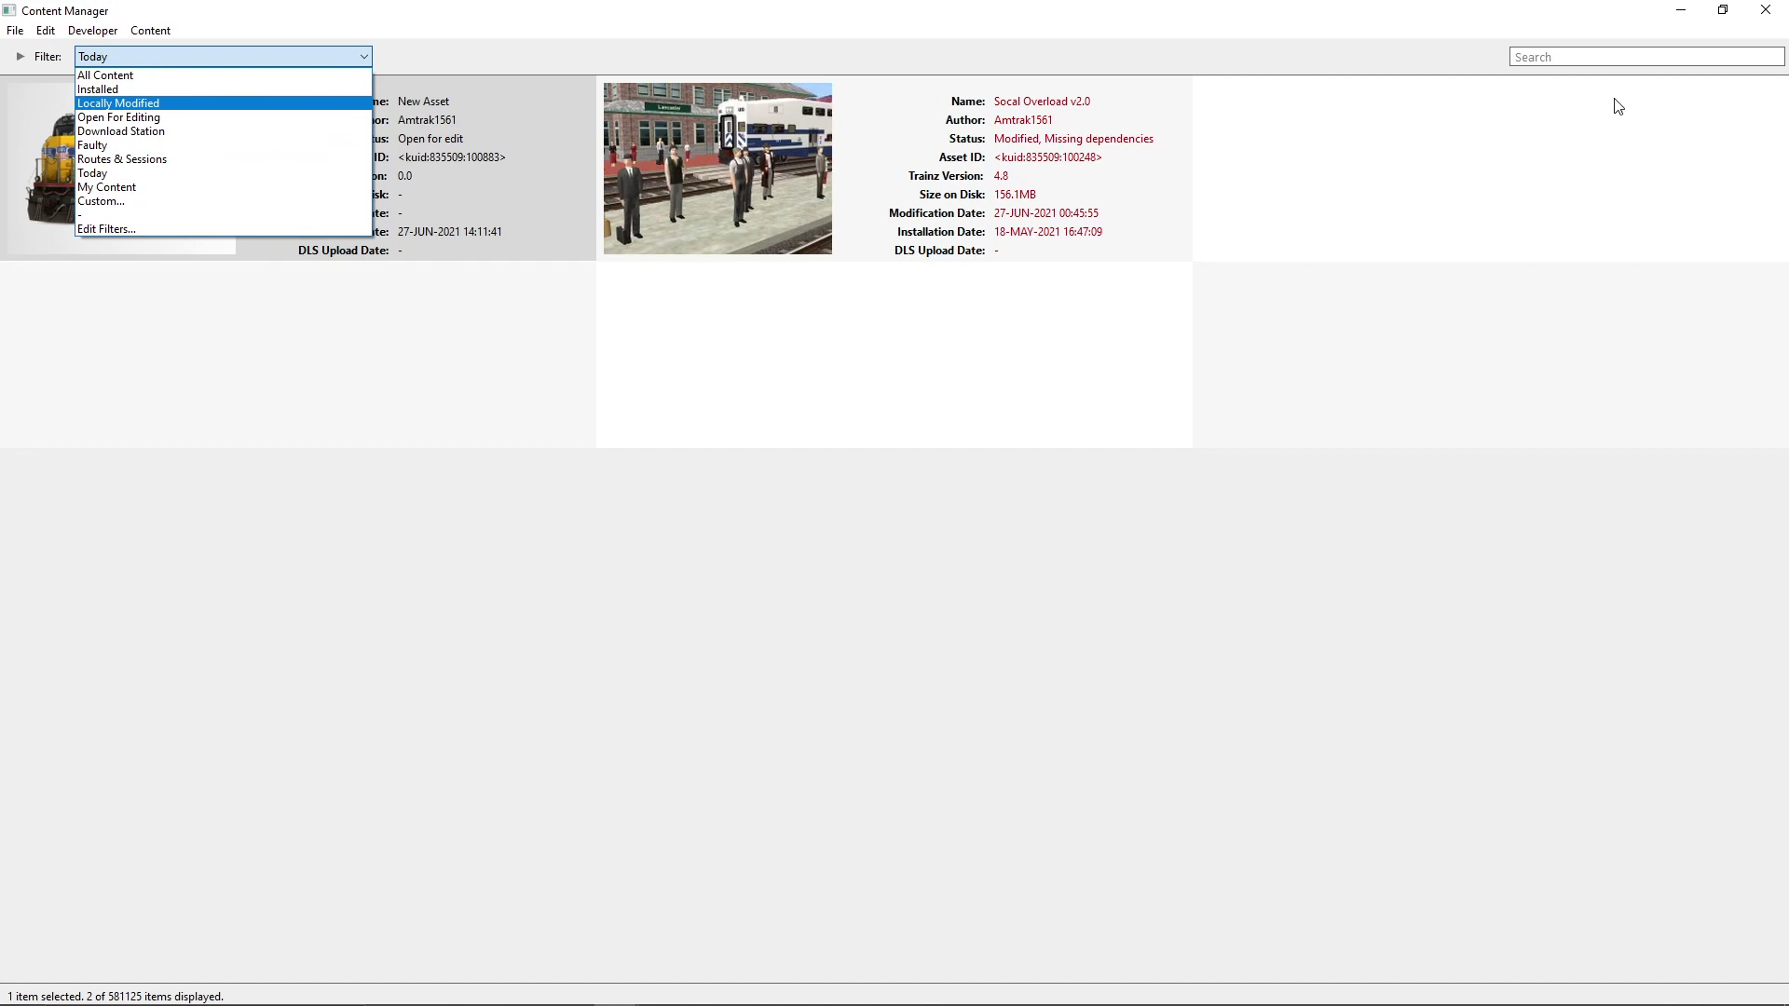
{"action": "left_click", "coordinate": [1659, 69]}
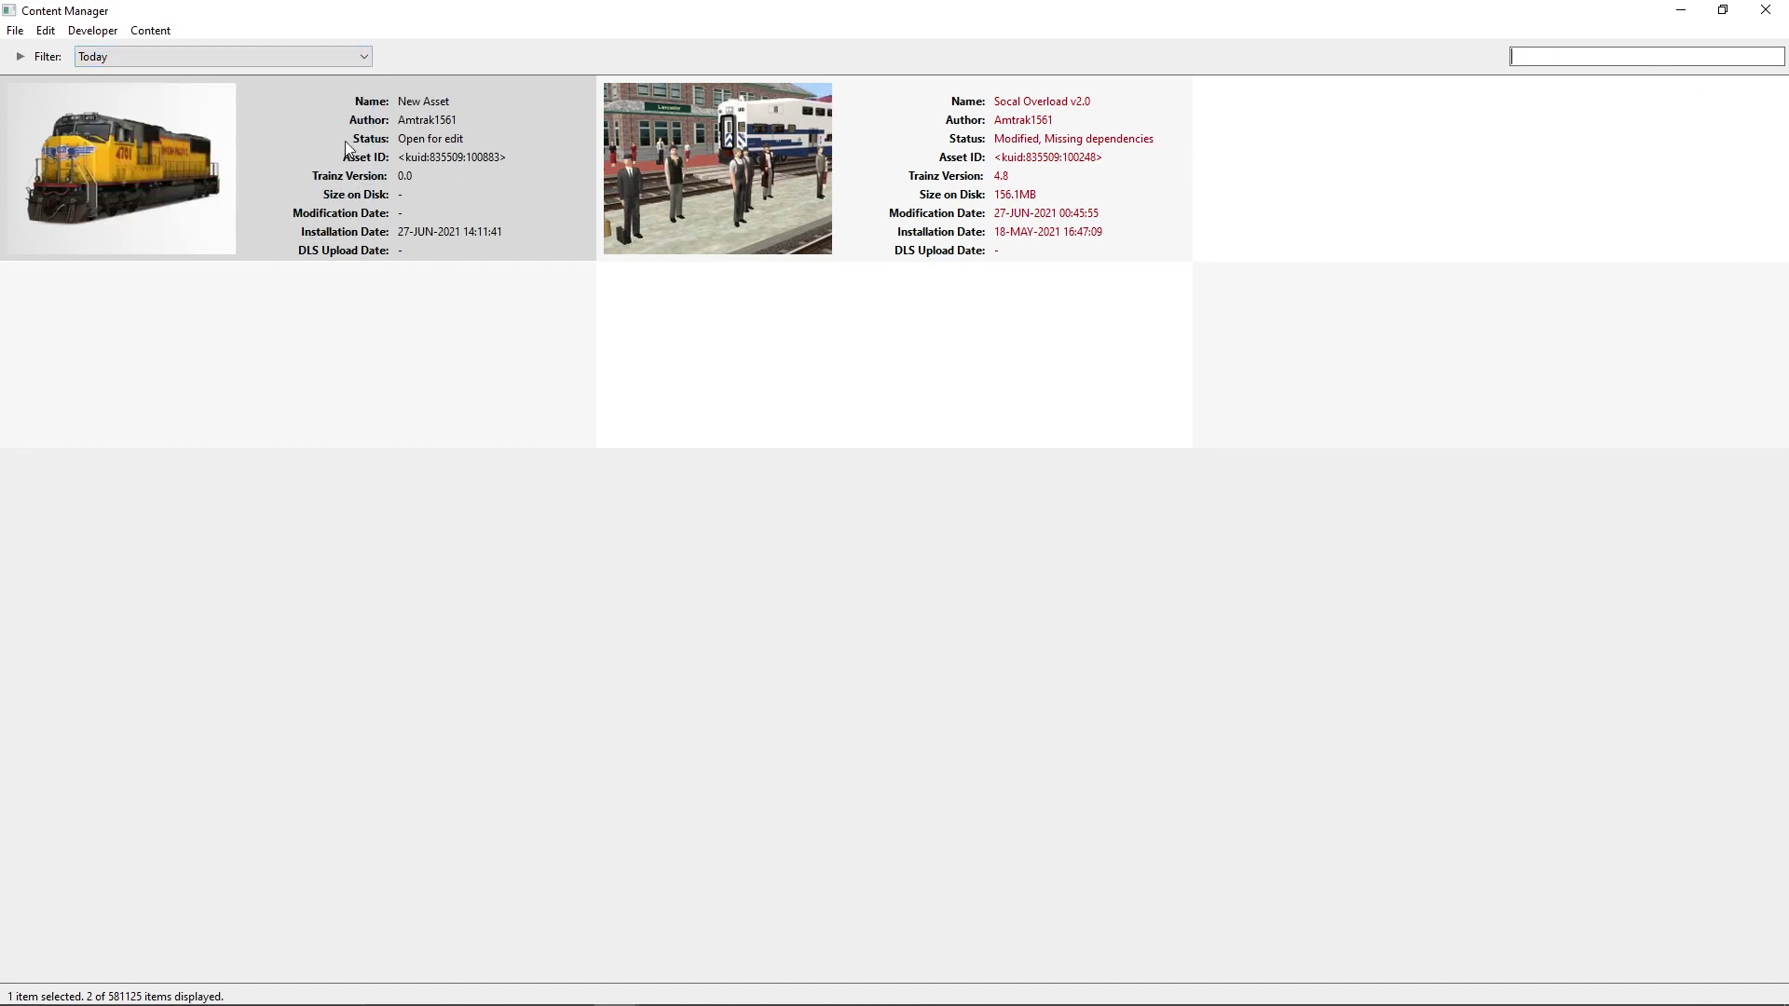
{"action": "left_click", "coordinate": [834, 175]}
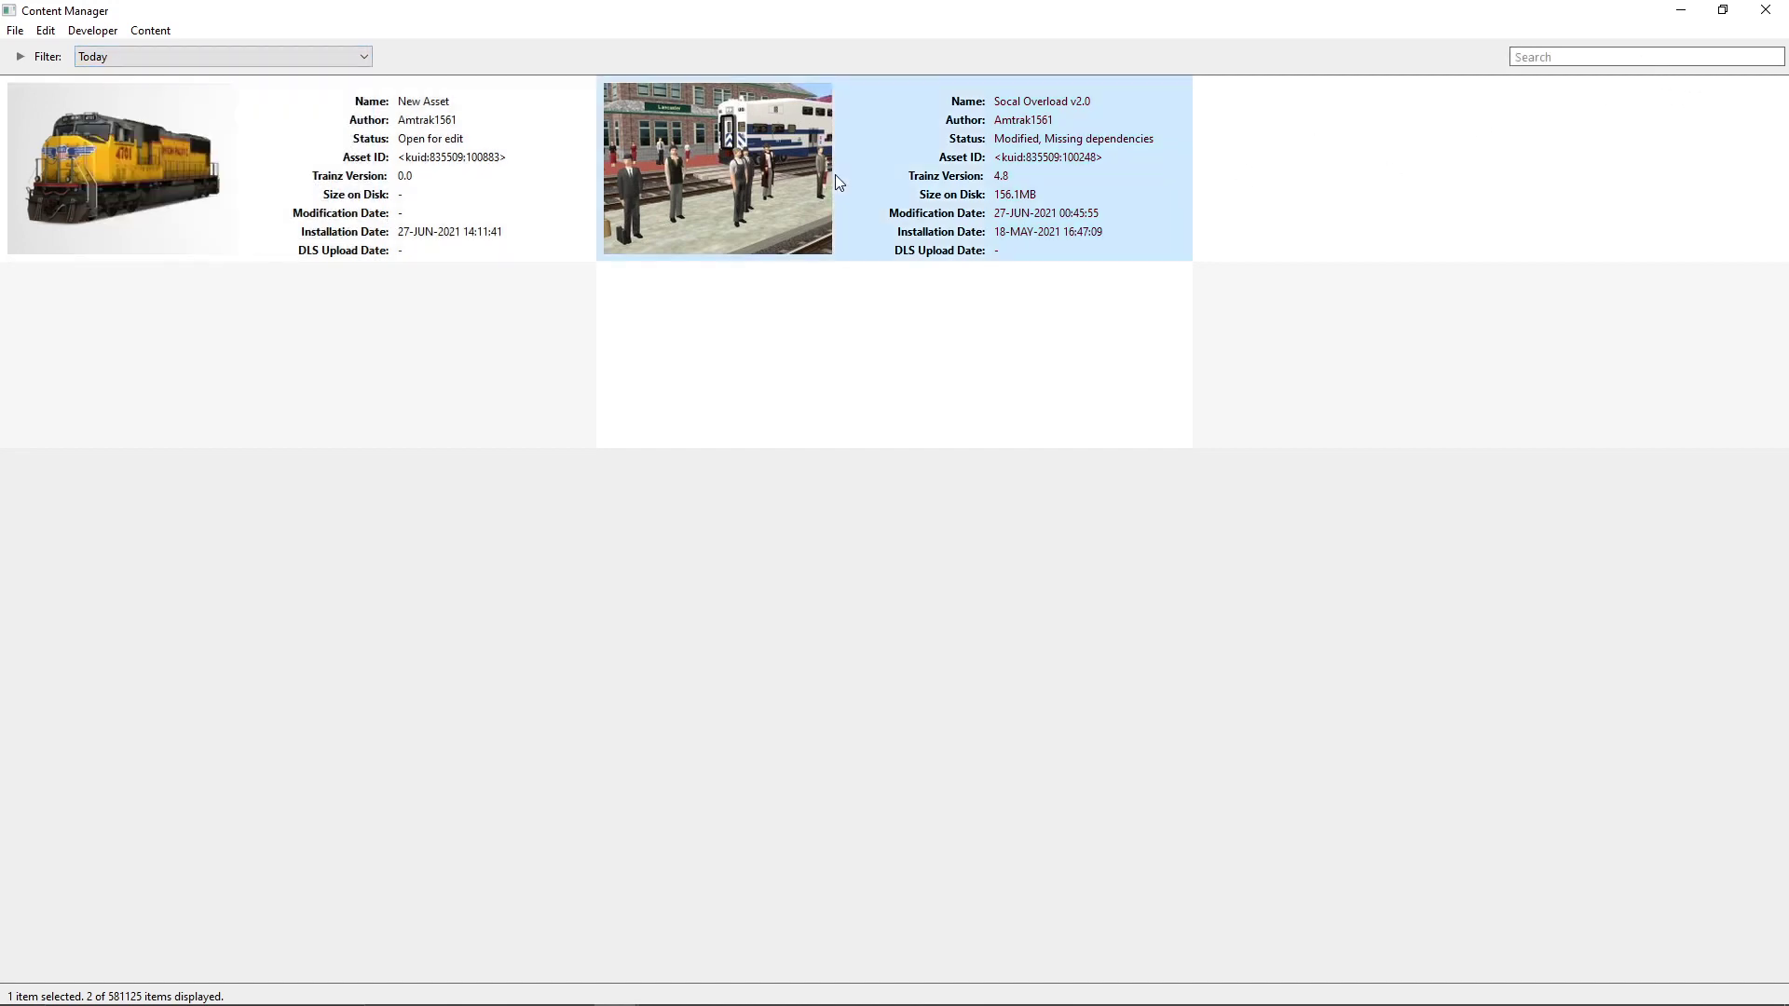
{"action": "left_click", "coordinate": [408, 206]}
{"action": "left_click", "coordinate": [152, 31]}
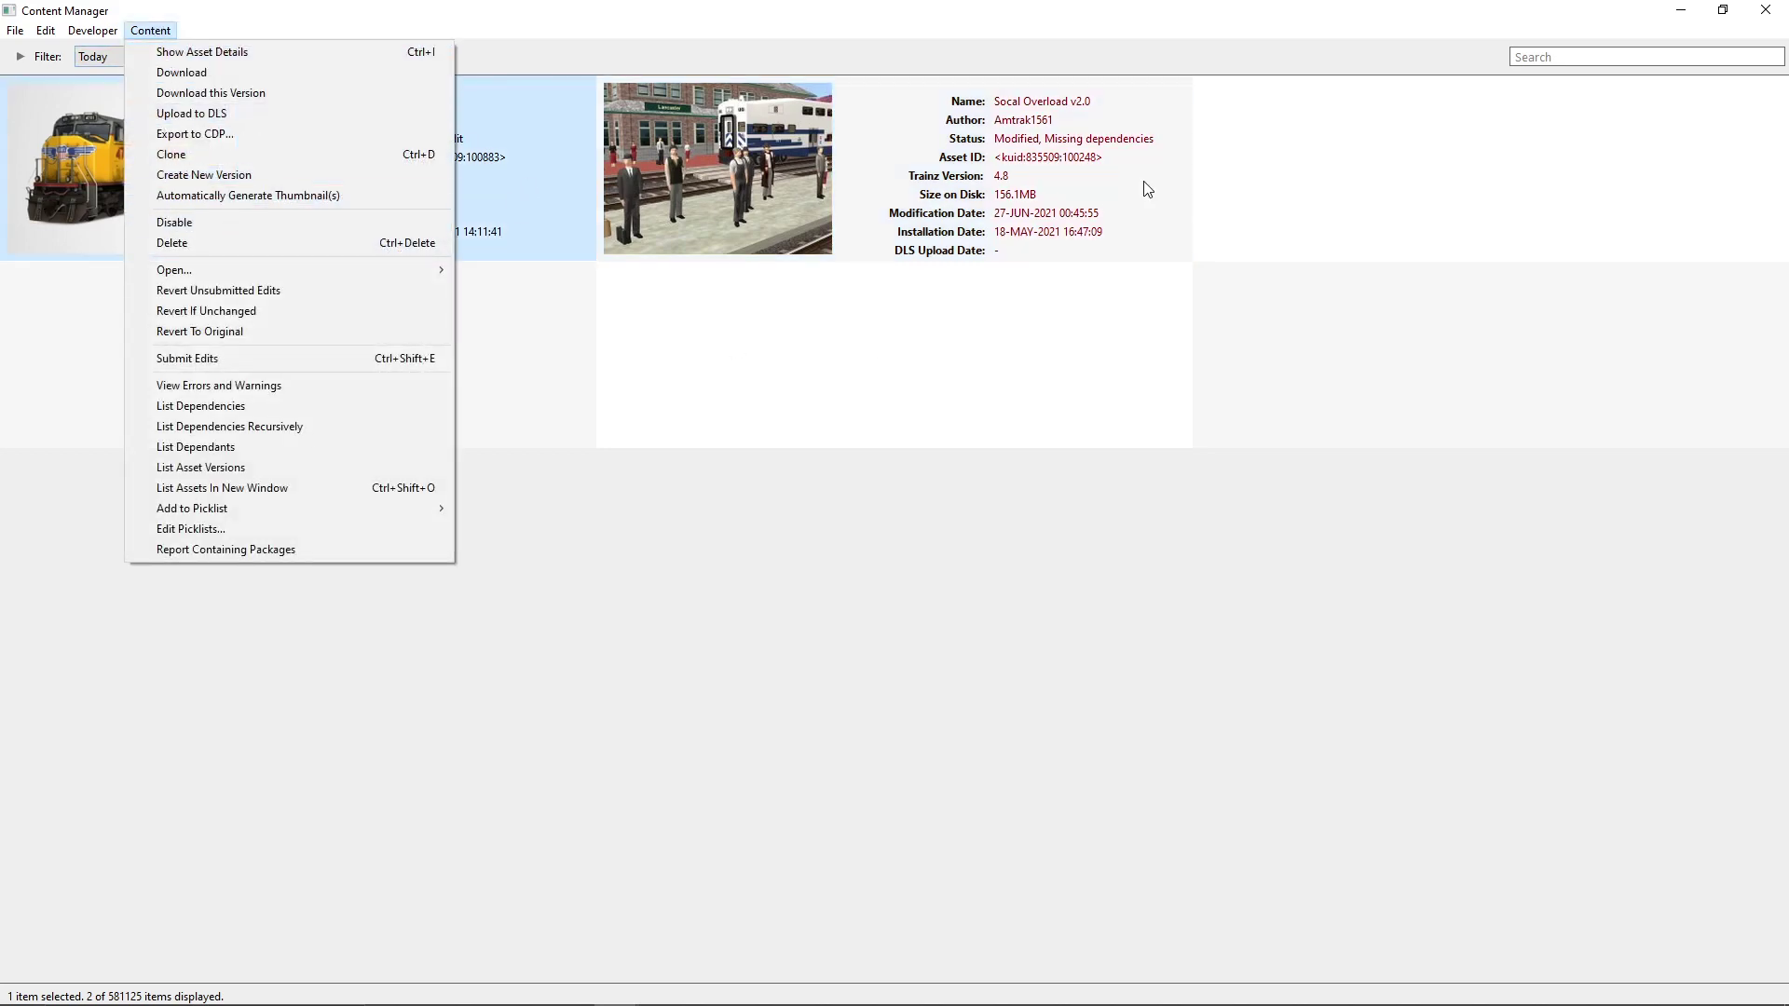
{"action": "left_click", "coordinate": [1141, 496]}
{"action": "mouse_move", "coordinate": [936, 995]}
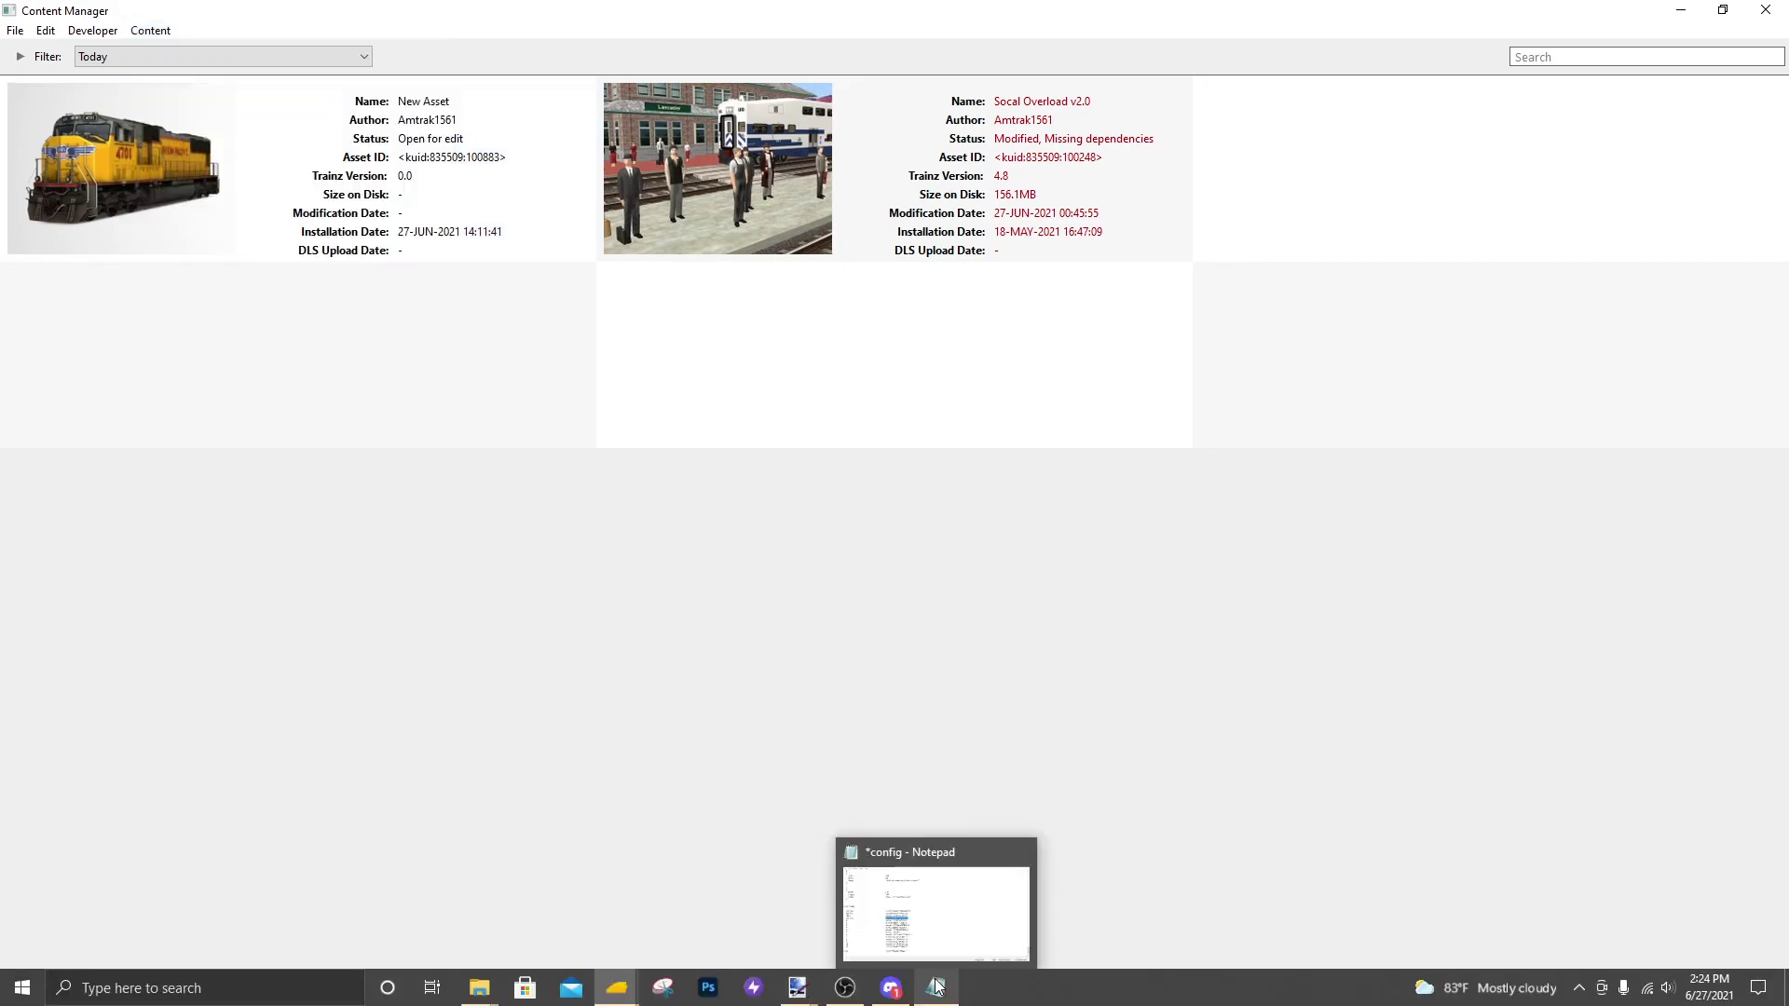
{"action": "left_click", "coordinate": [942, 910]}
{"action": "scroll", "coordinate": [700, 693], "scroll_direction": "up", "scroll_amount": 20}
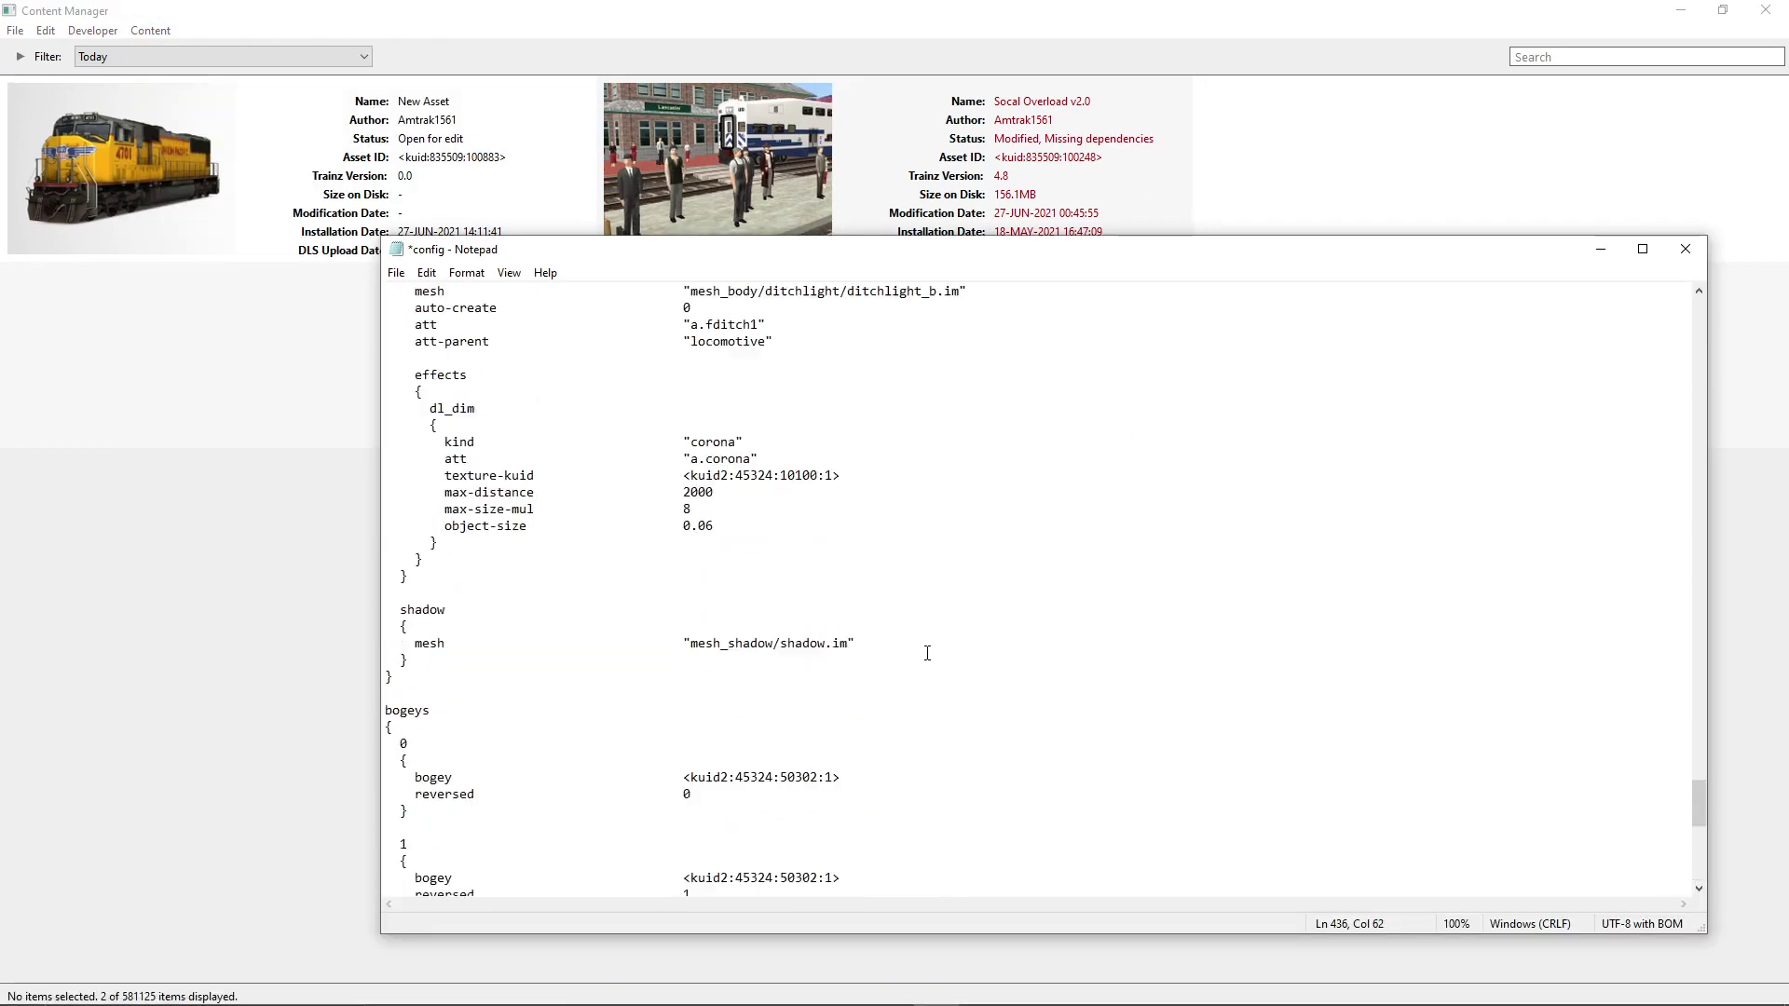
{"action": "scroll", "coordinate": [902, 654], "scroll_direction": "up", "scroll_amount": 20}
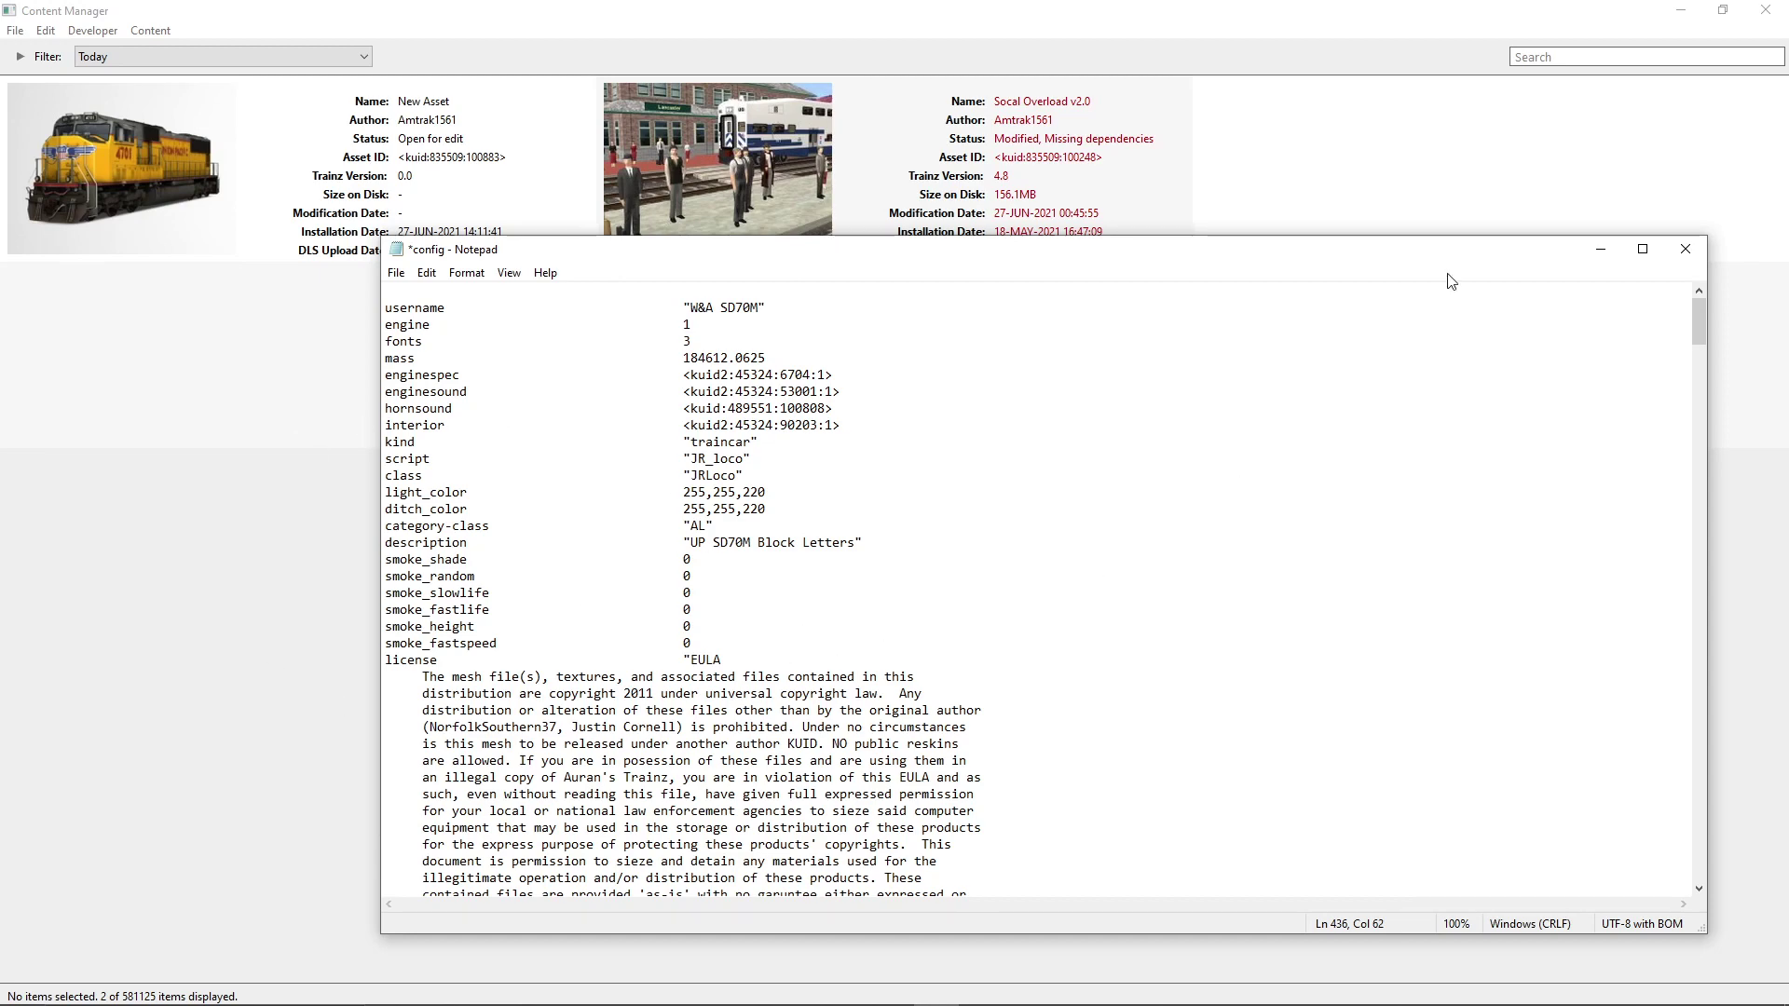
{"action": "left_click", "coordinate": [1600, 248]}
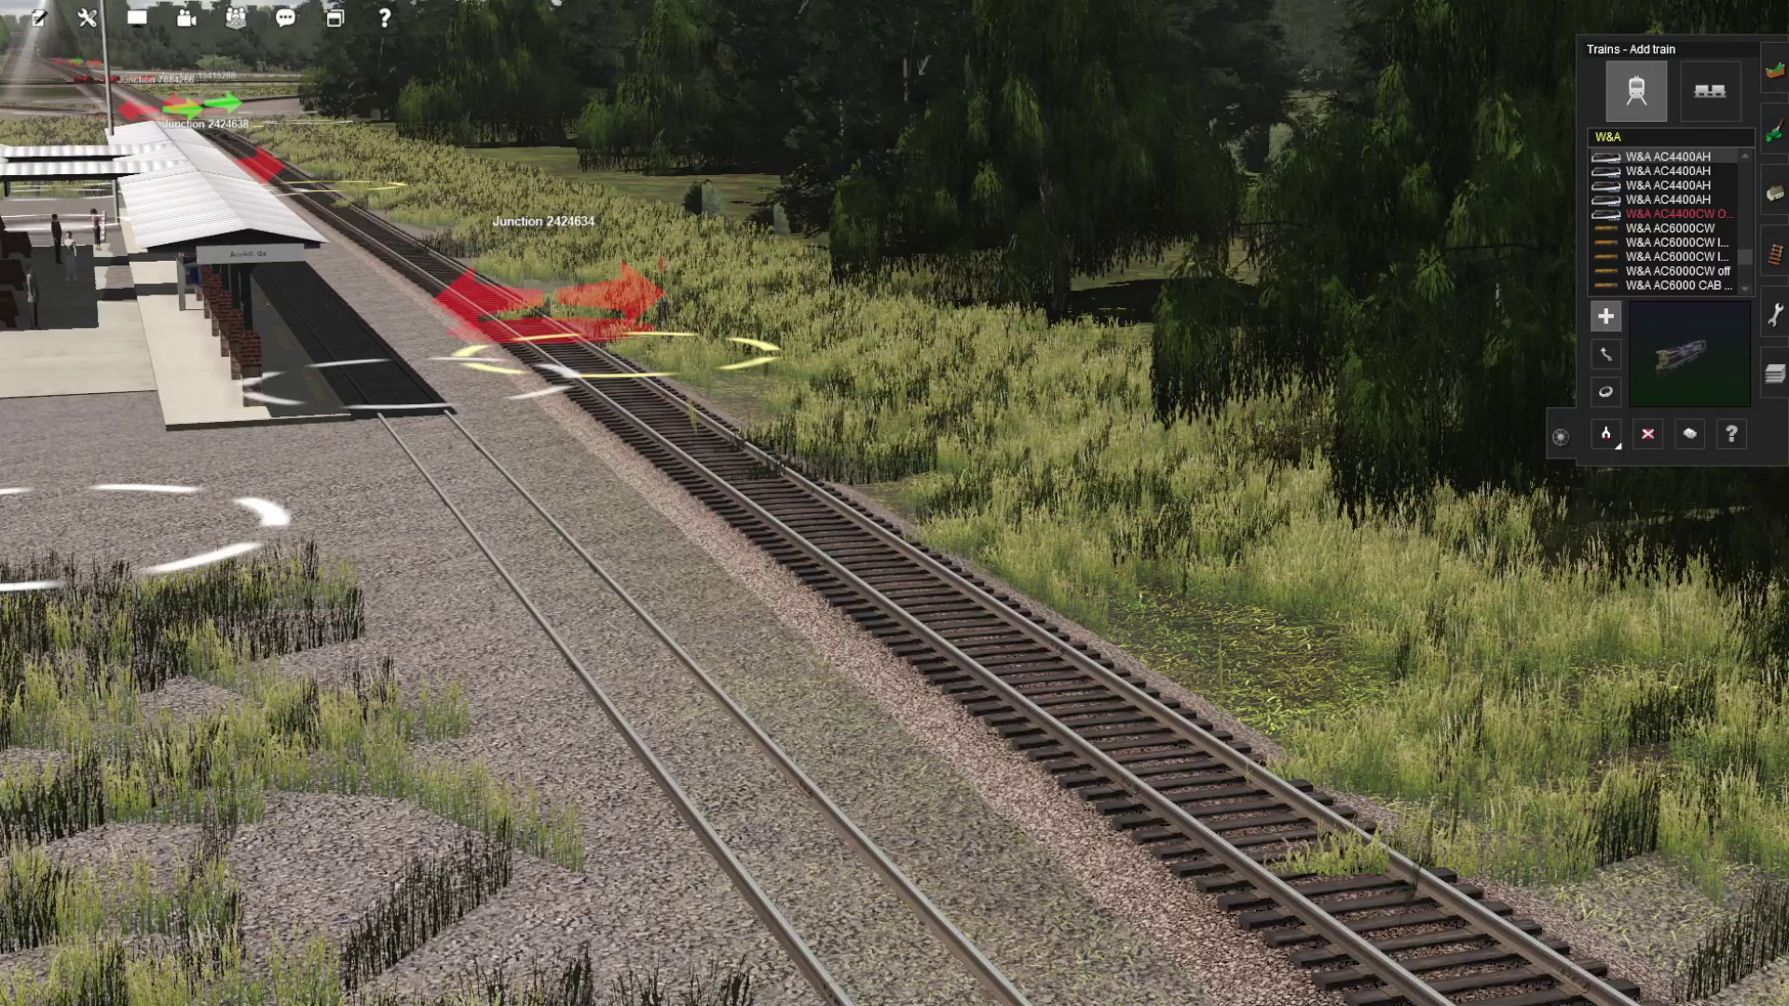
- Search Add Train for the SD70M and place the W&A SD70M on the track
{"action": "scroll", "coordinate": [898, 627], "scroll_direction": "down", "scroll_amount": 5}
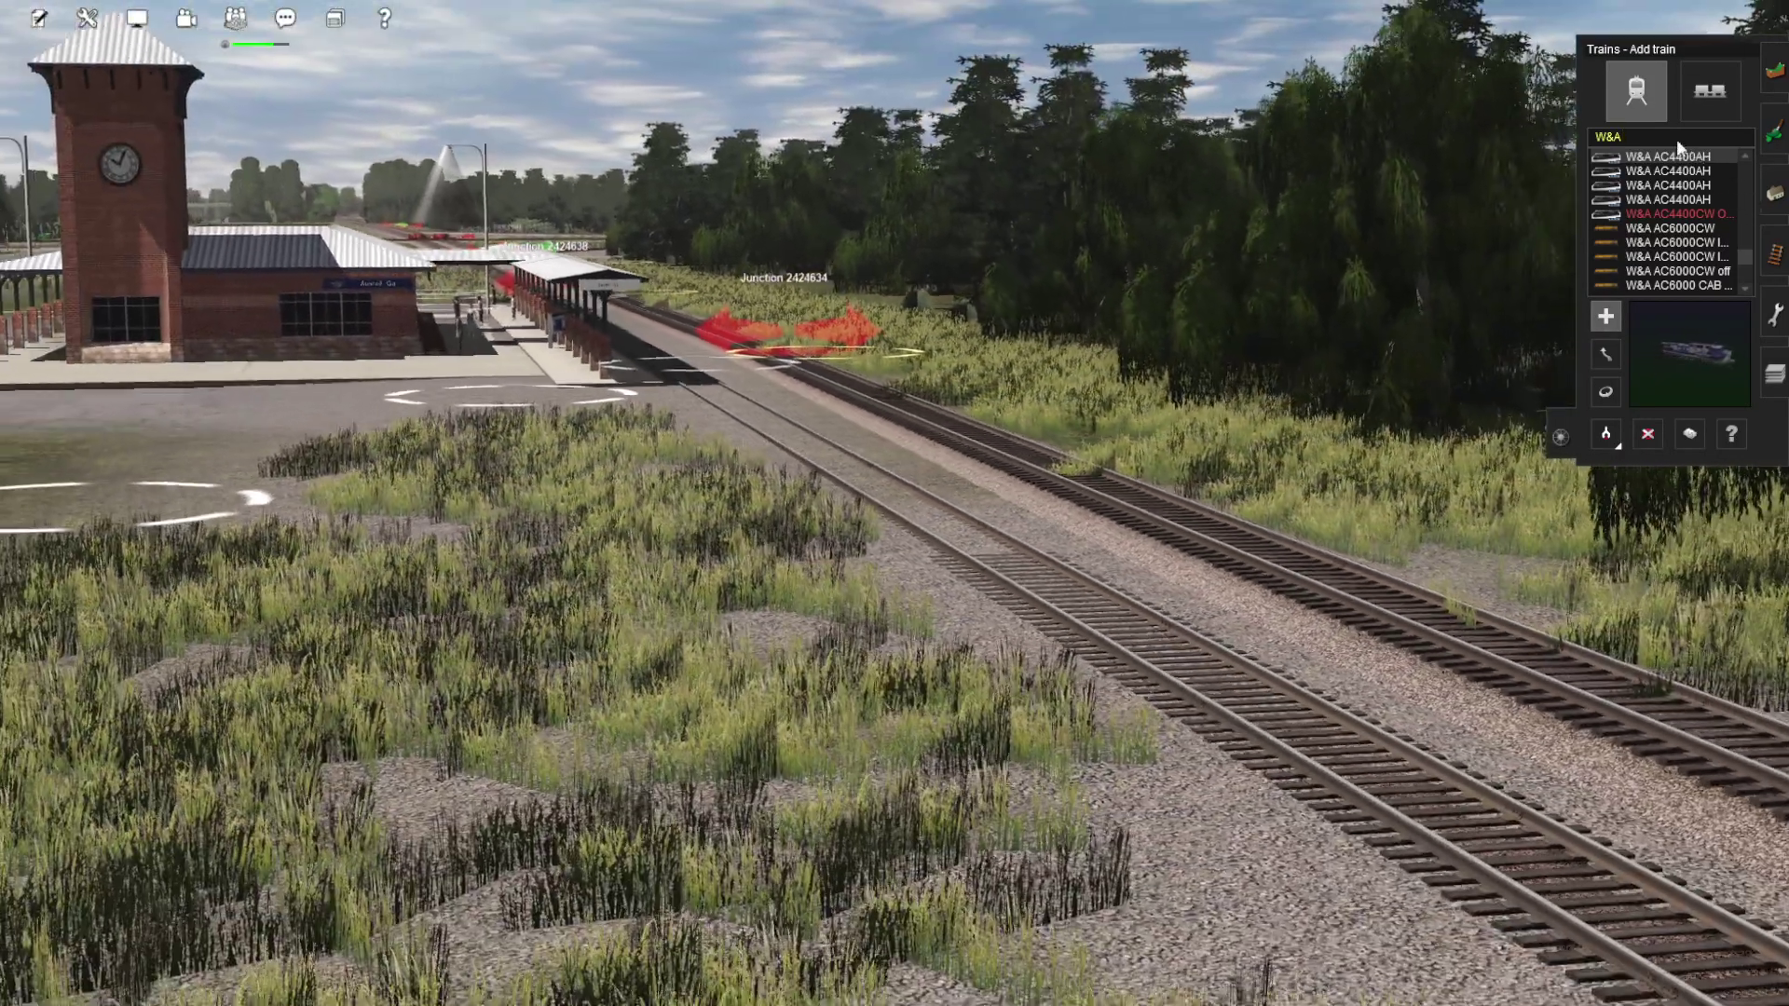
{"action": "type", "text": "SD70M"}
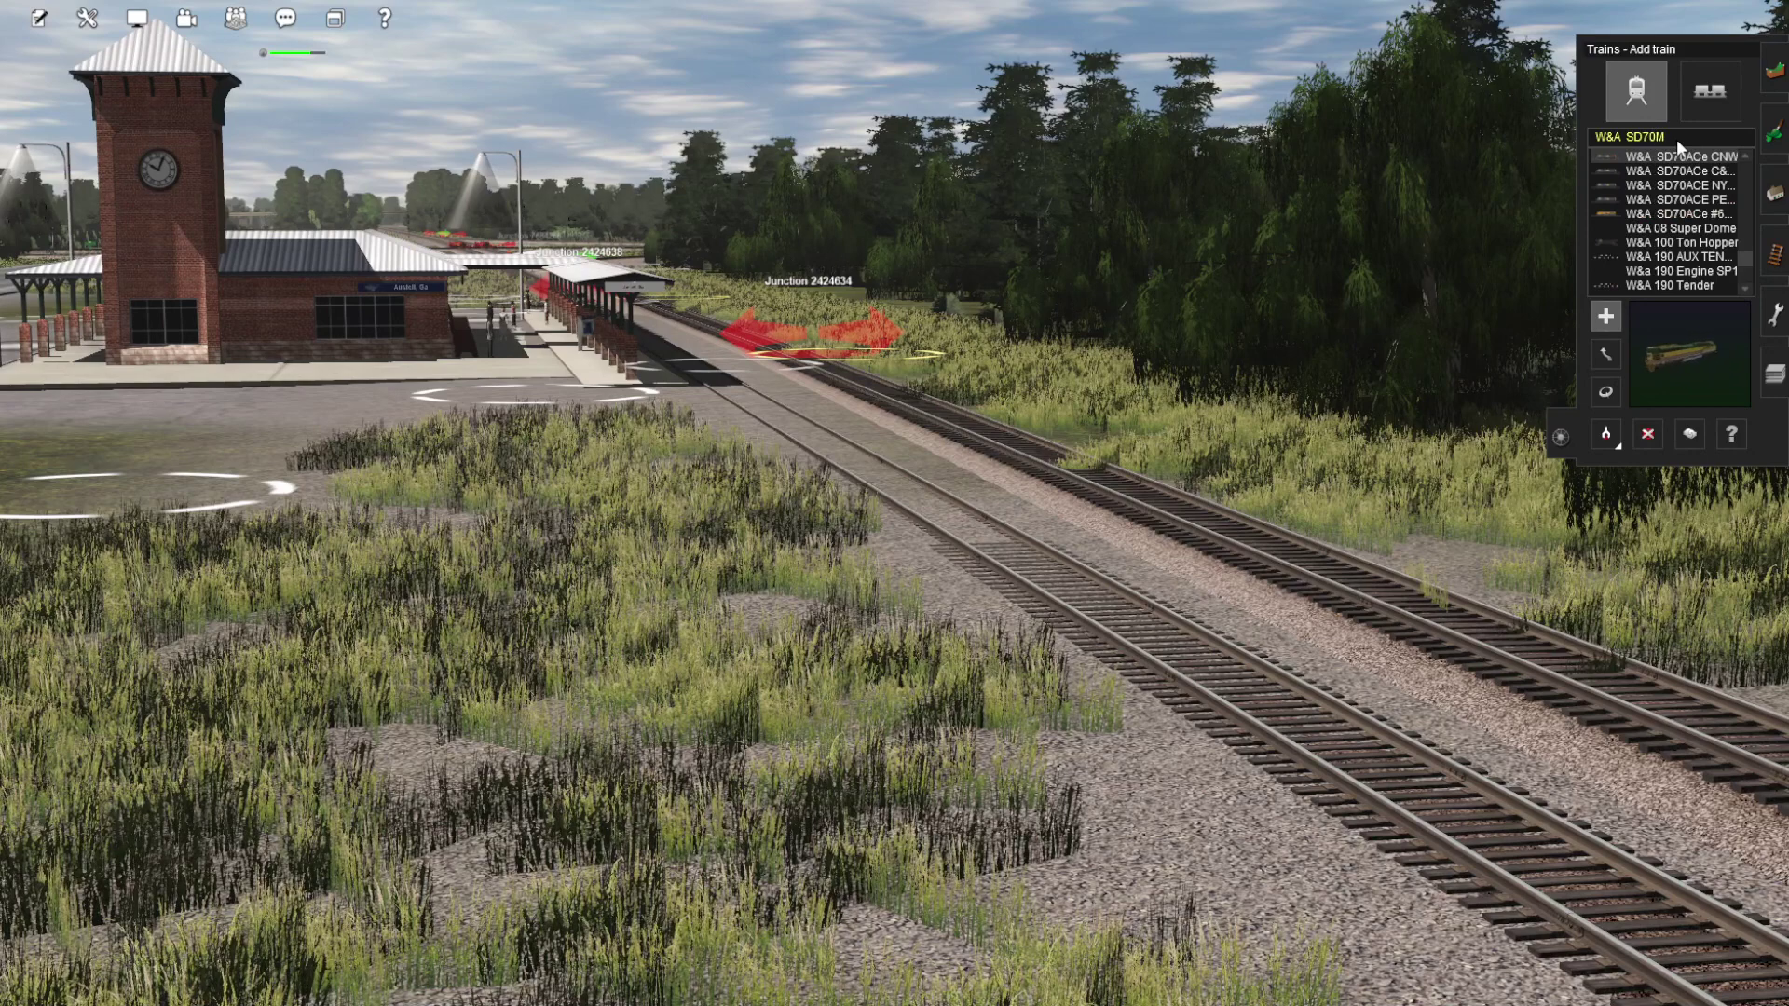
{"action": "key", "text": "BackSpace"}
{"action": "key", "text": "BackSpace"}
{"action": "key", "text": "BackSpace"}
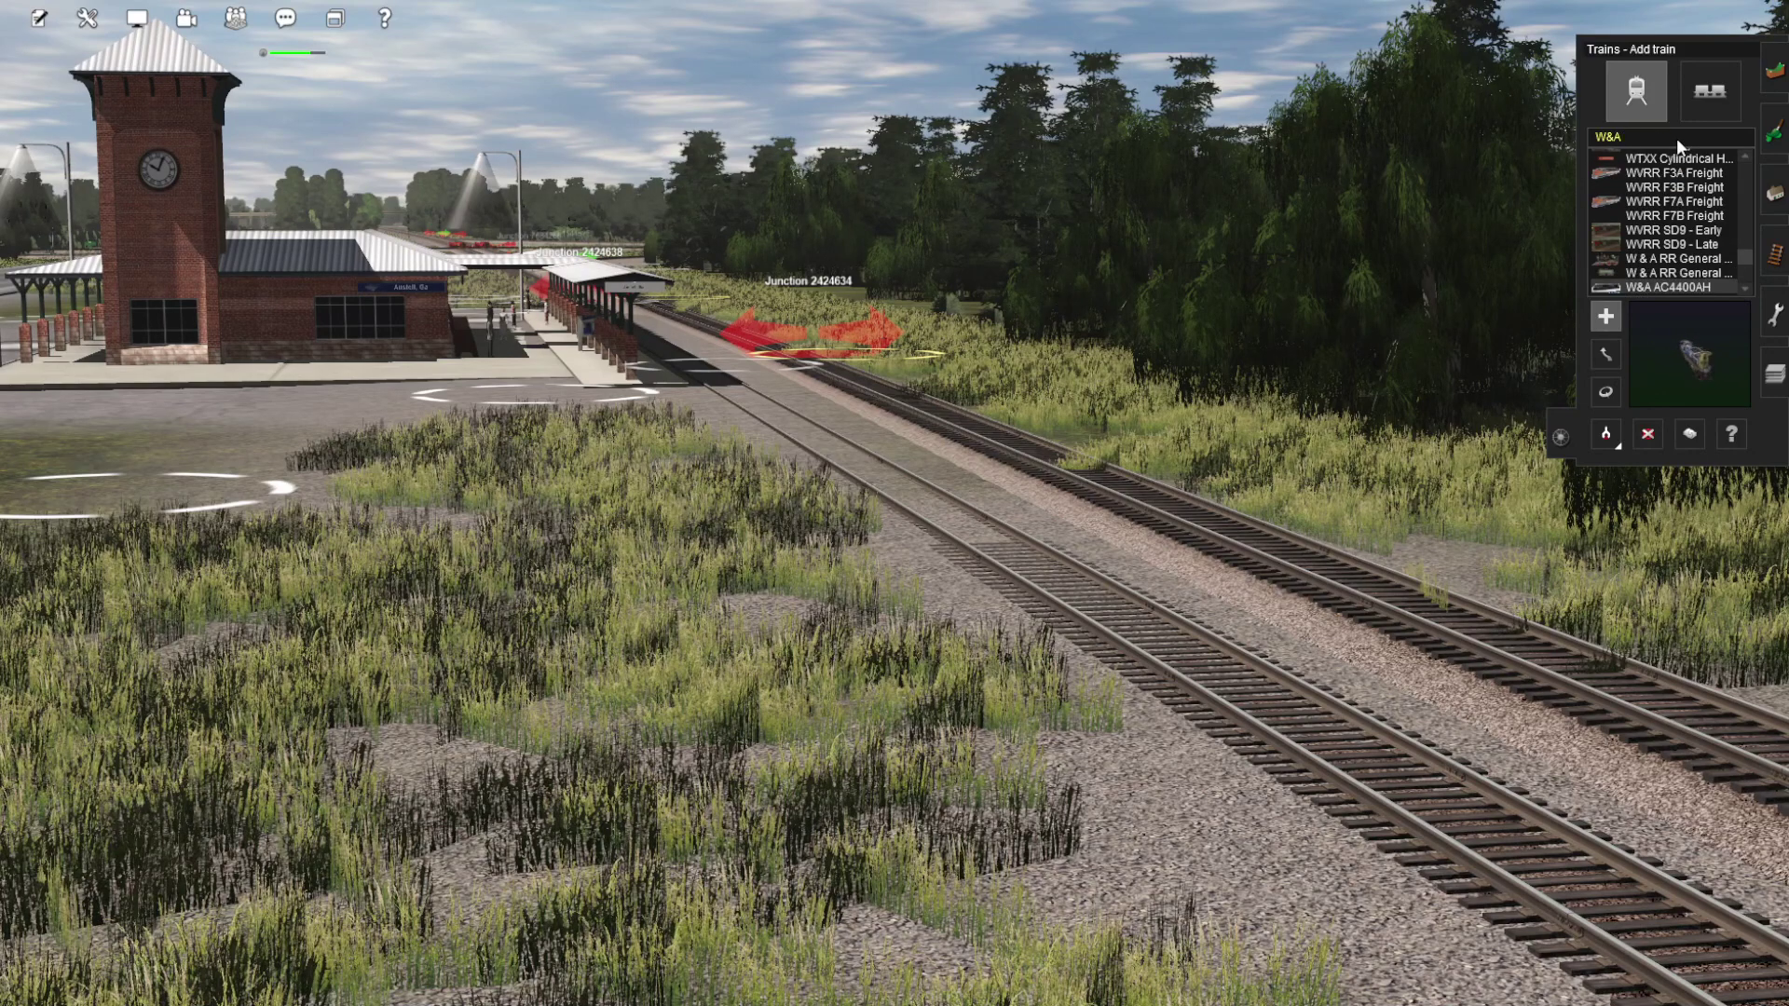
{"action": "type", "text": "SD79"}
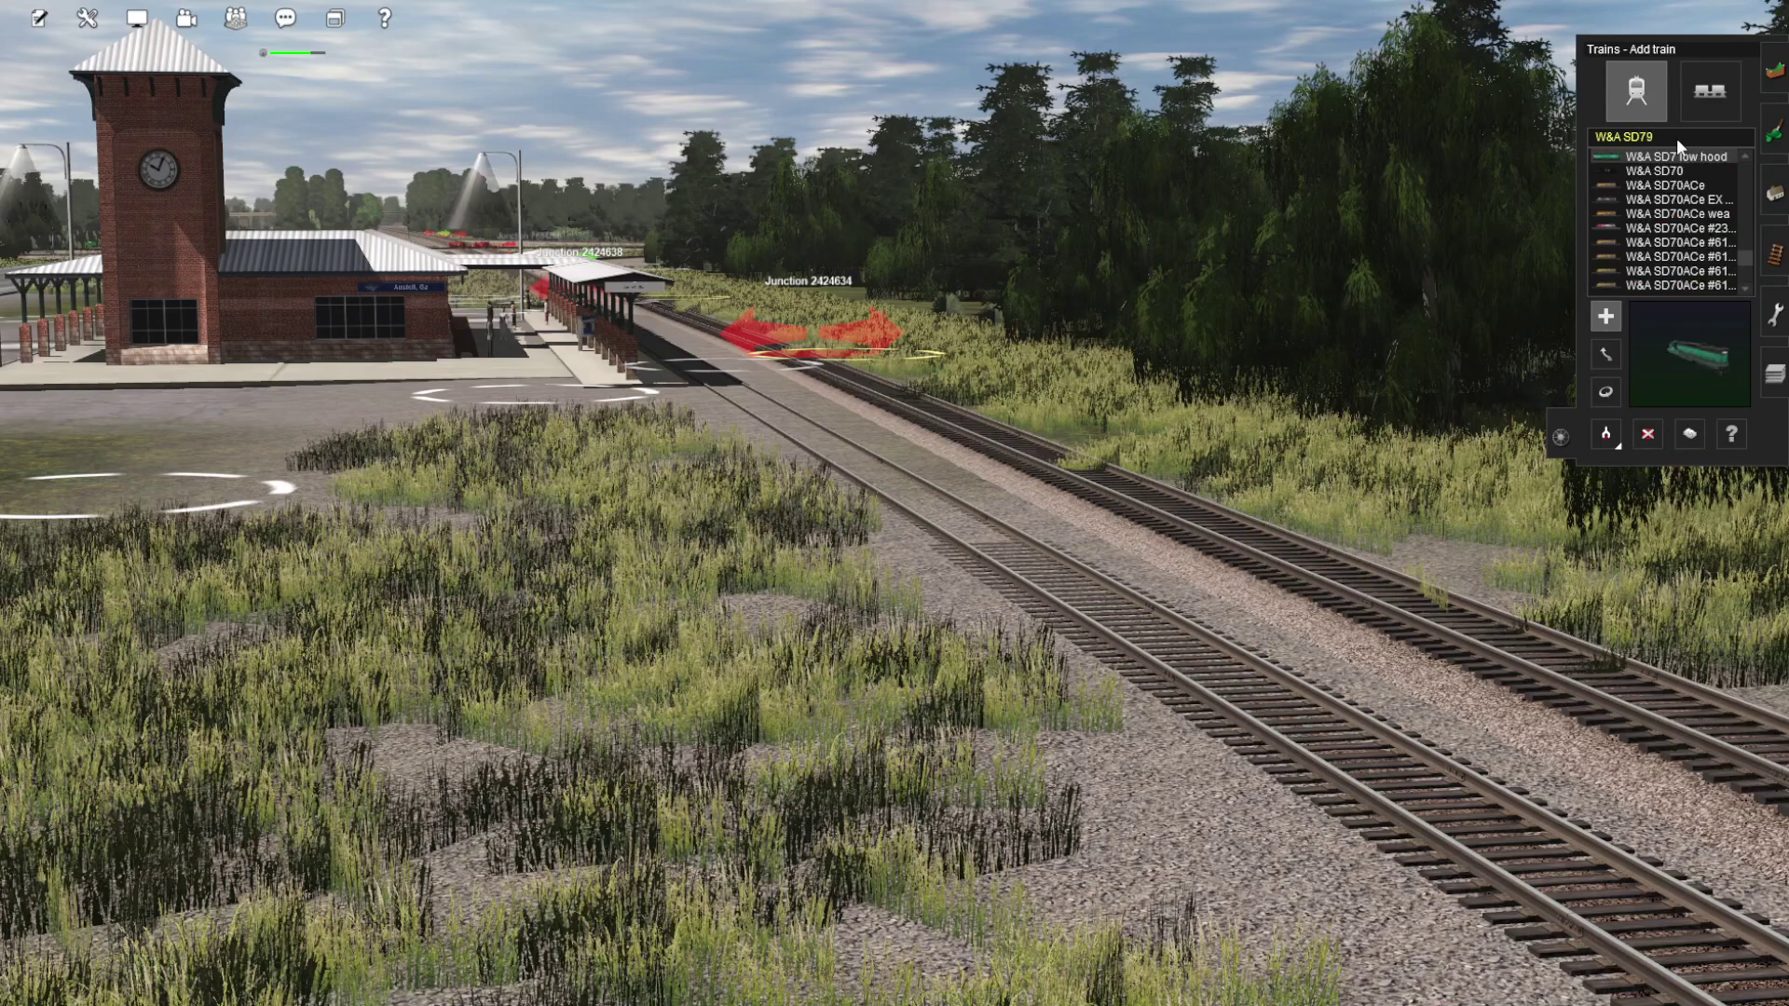
{"action": "key", "text": "BackSpace"}
{"action": "type", "text": "0M"}
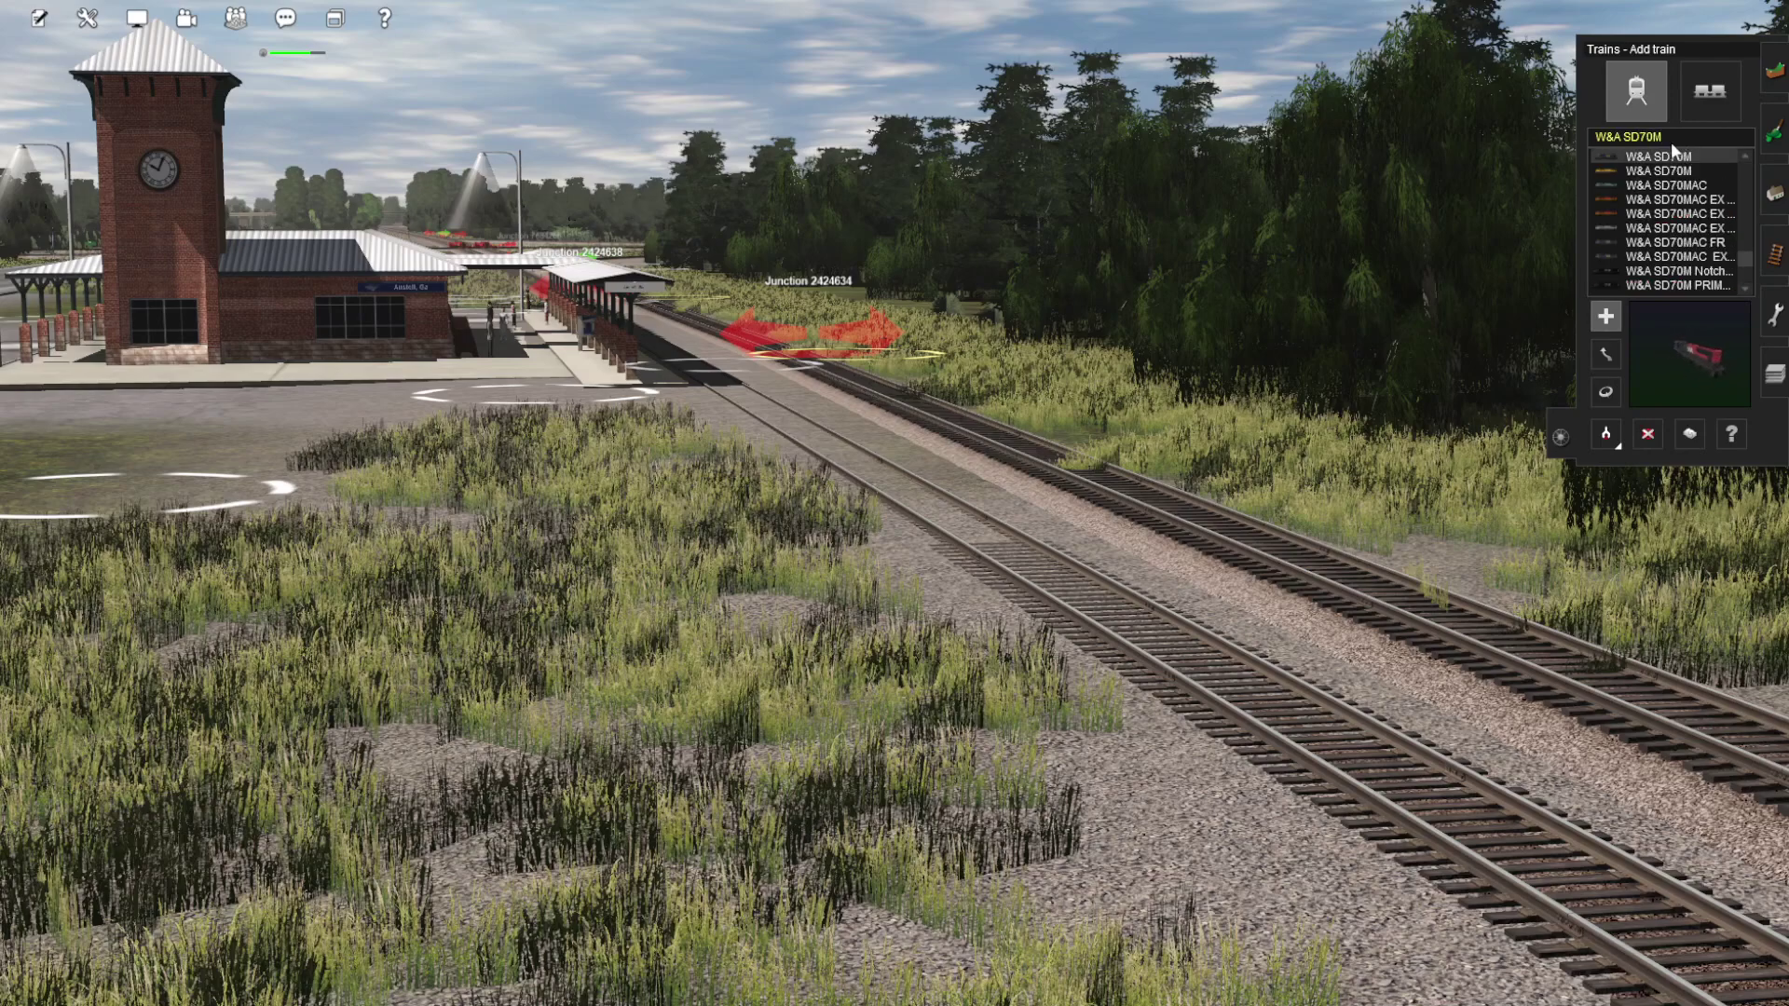
{"action": "left_click", "coordinate": [1696, 172]}
{"action": "left_click", "coordinate": [1360, 549]}
- Switch Trainz to Driver Mode from the wrench menu
{"action": "scroll", "coordinate": [978, 522], "scroll_direction": "up", "scroll_amount": 3}
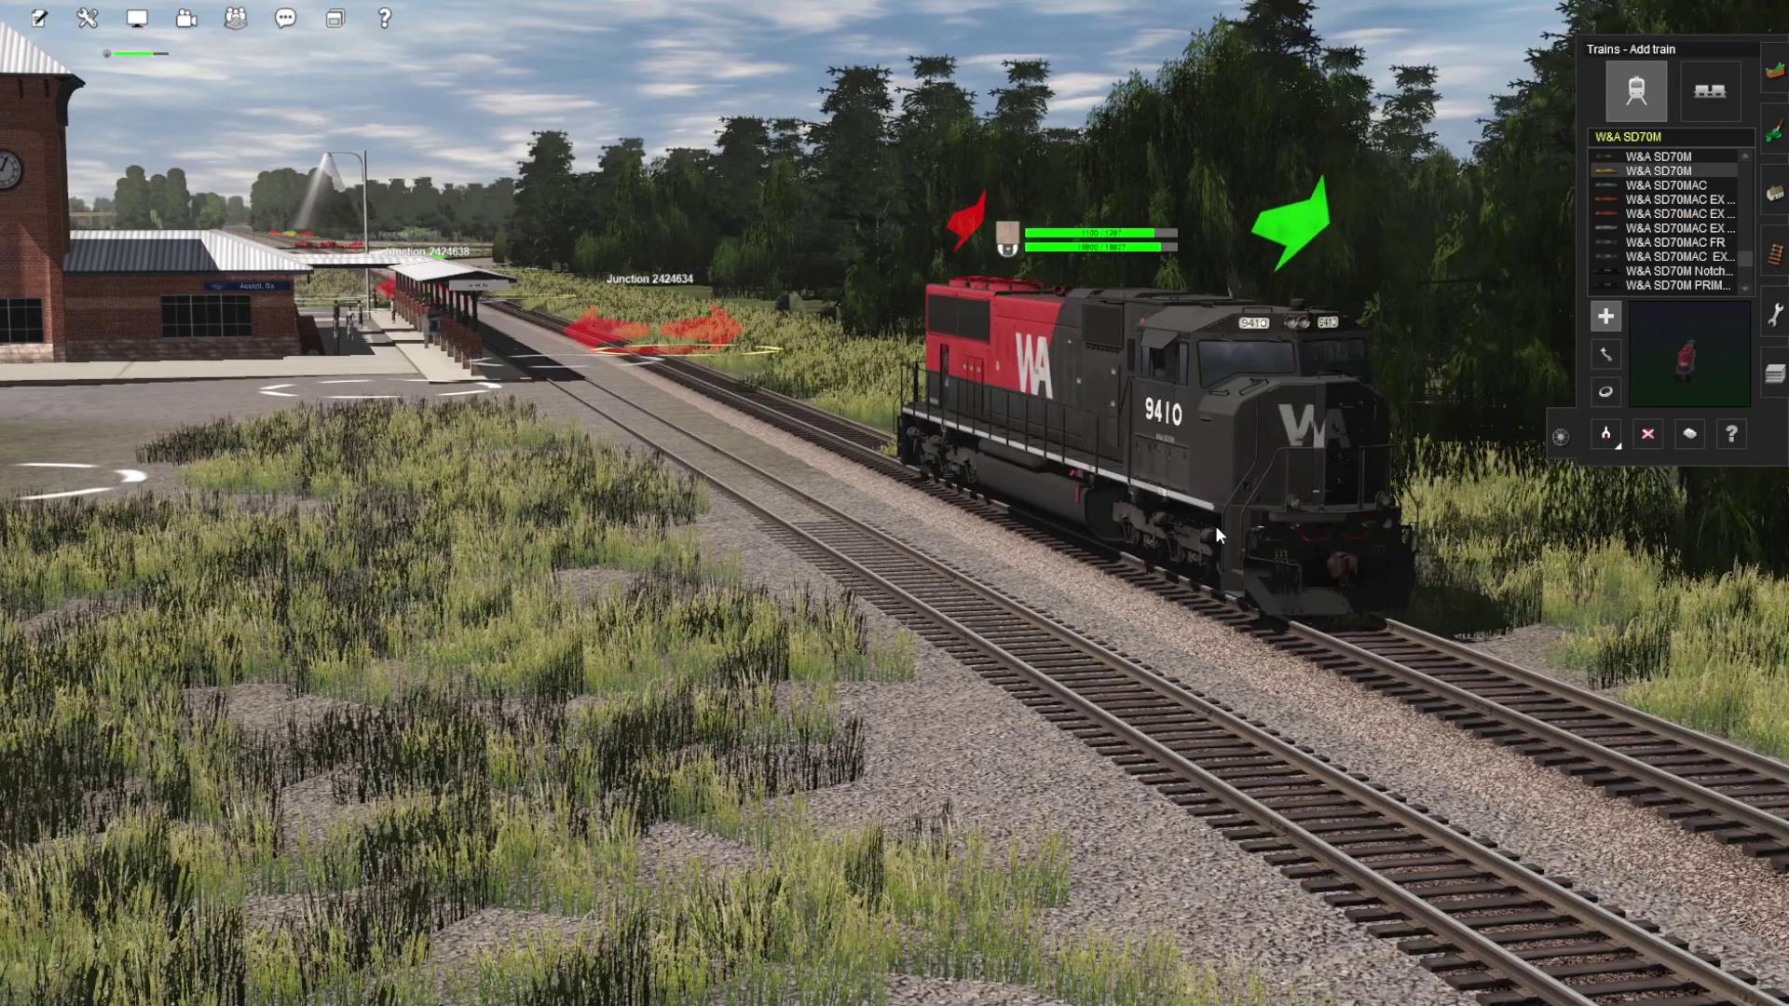
{"action": "scroll", "coordinate": [978, 522], "scroll_direction": "up", "scroll_amount": 5}
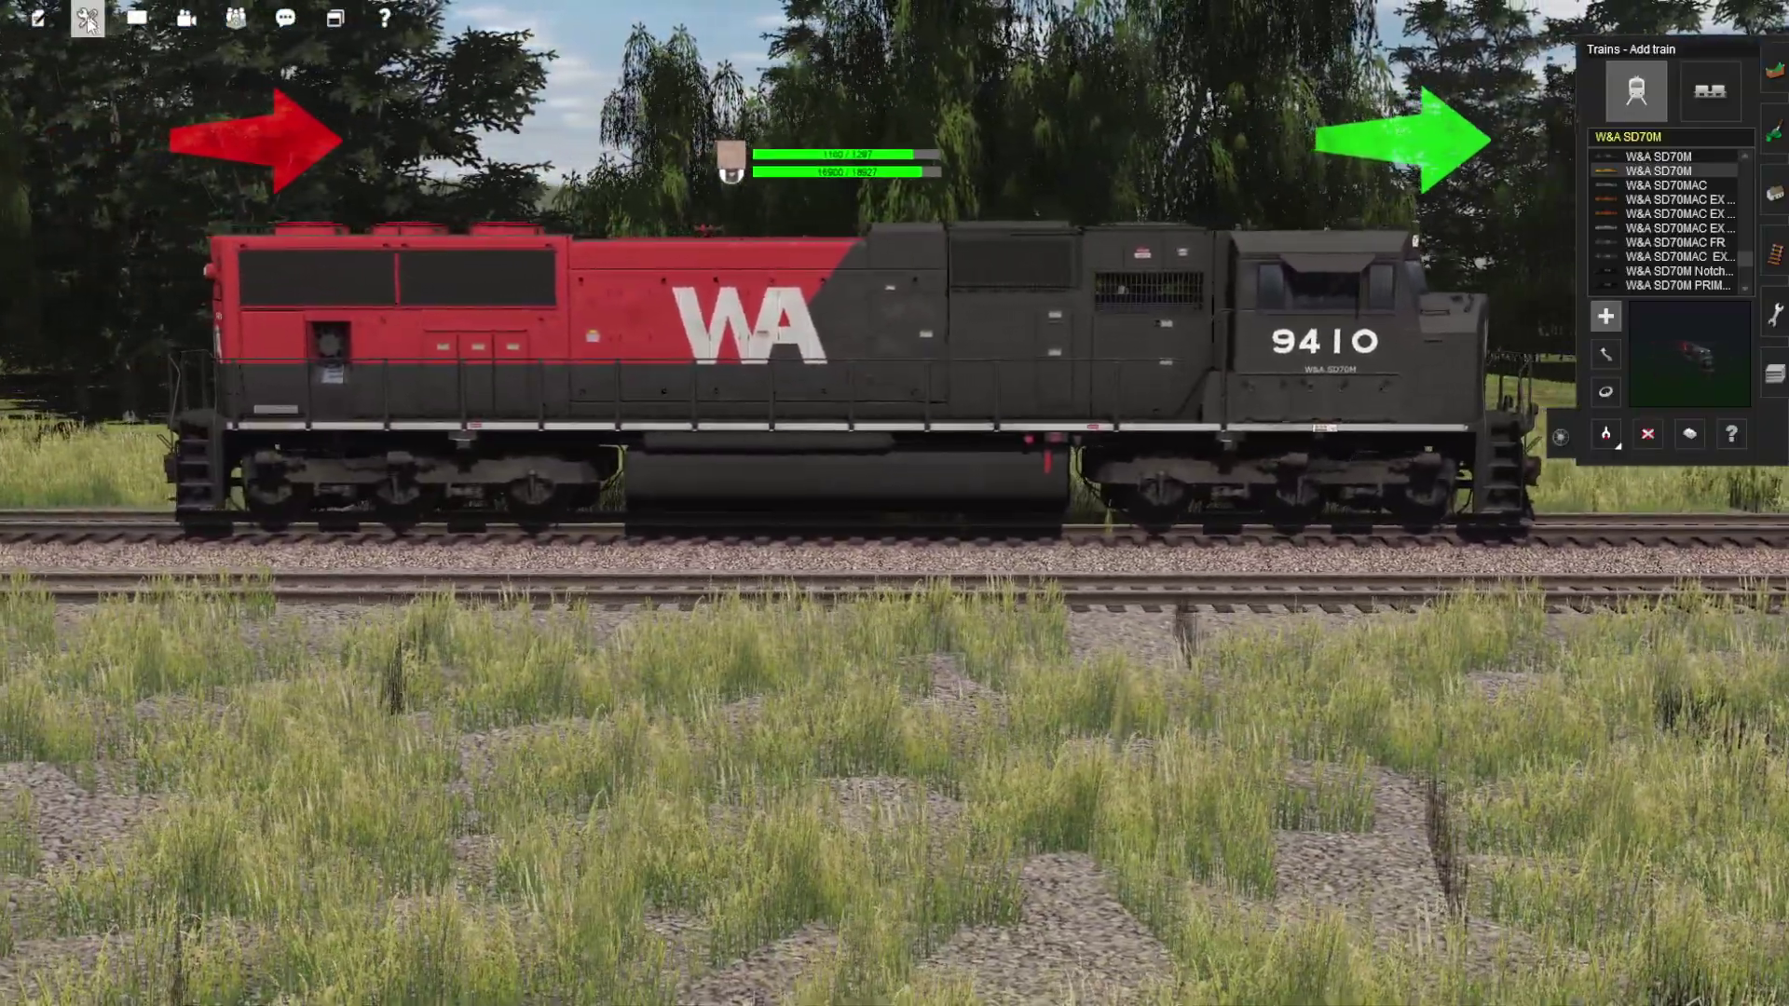
{"action": "left_click", "coordinate": [87, 18]}
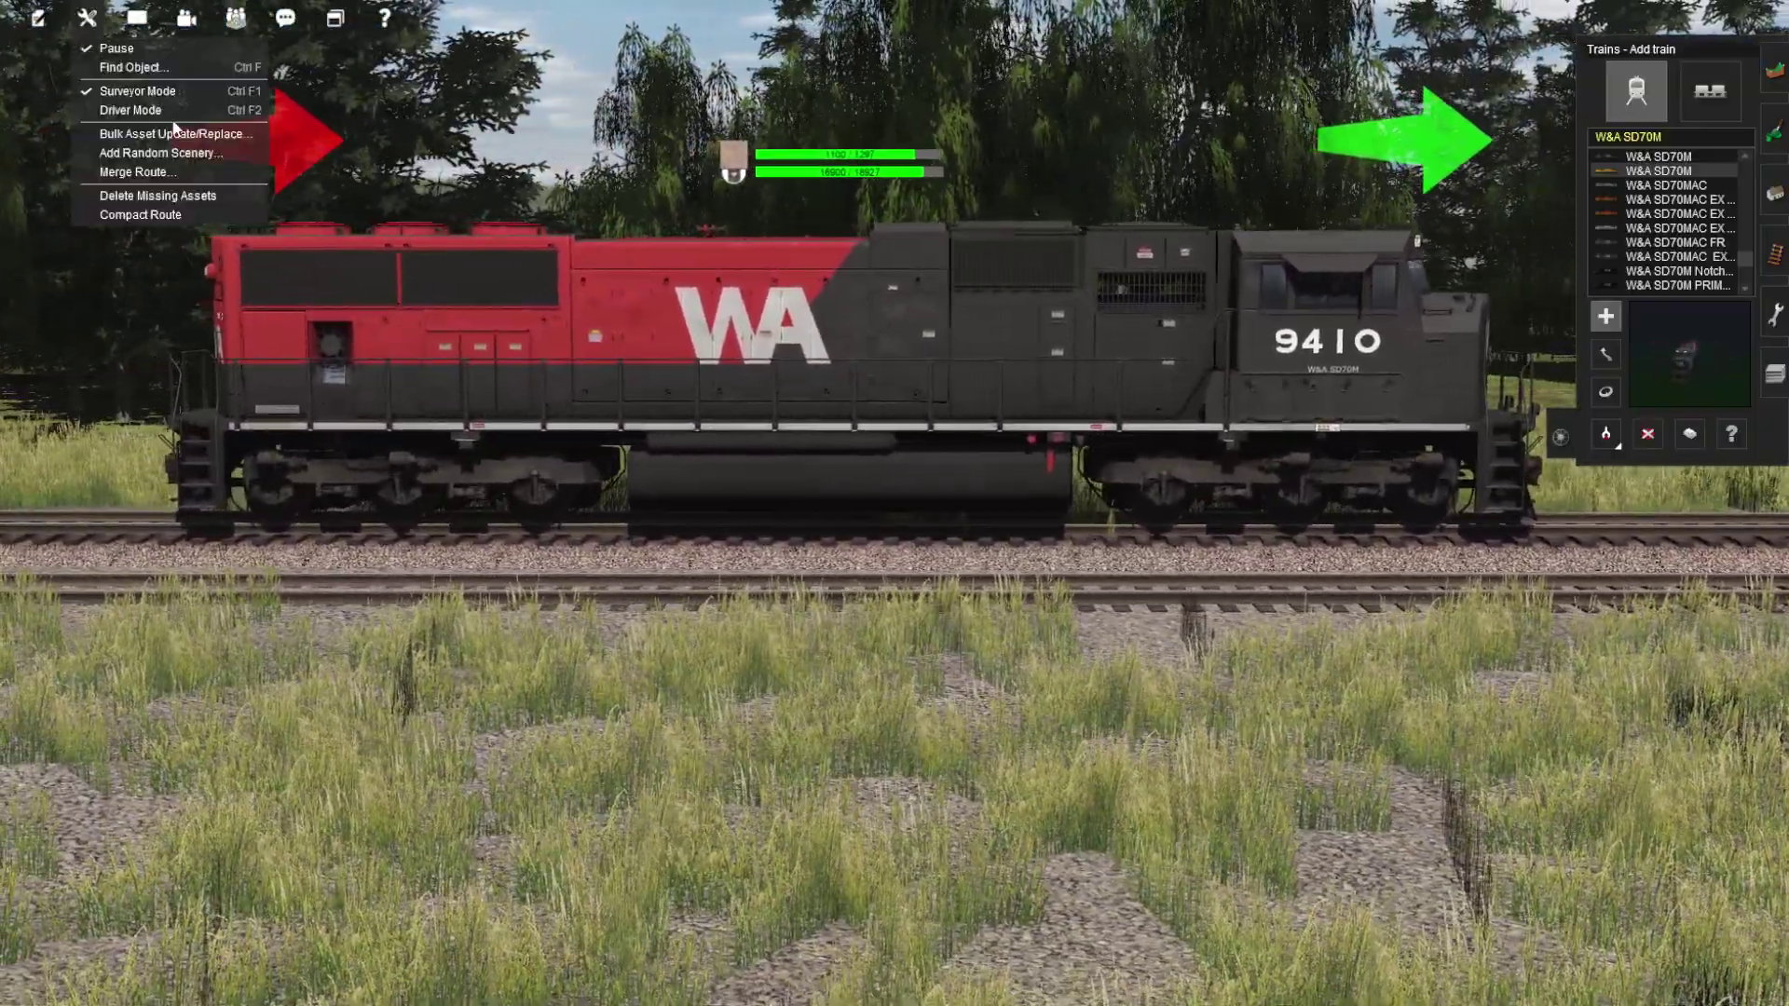
{"action": "left_click", "coordinate": [193, 111]}
{"action": "key", "text": "2"}
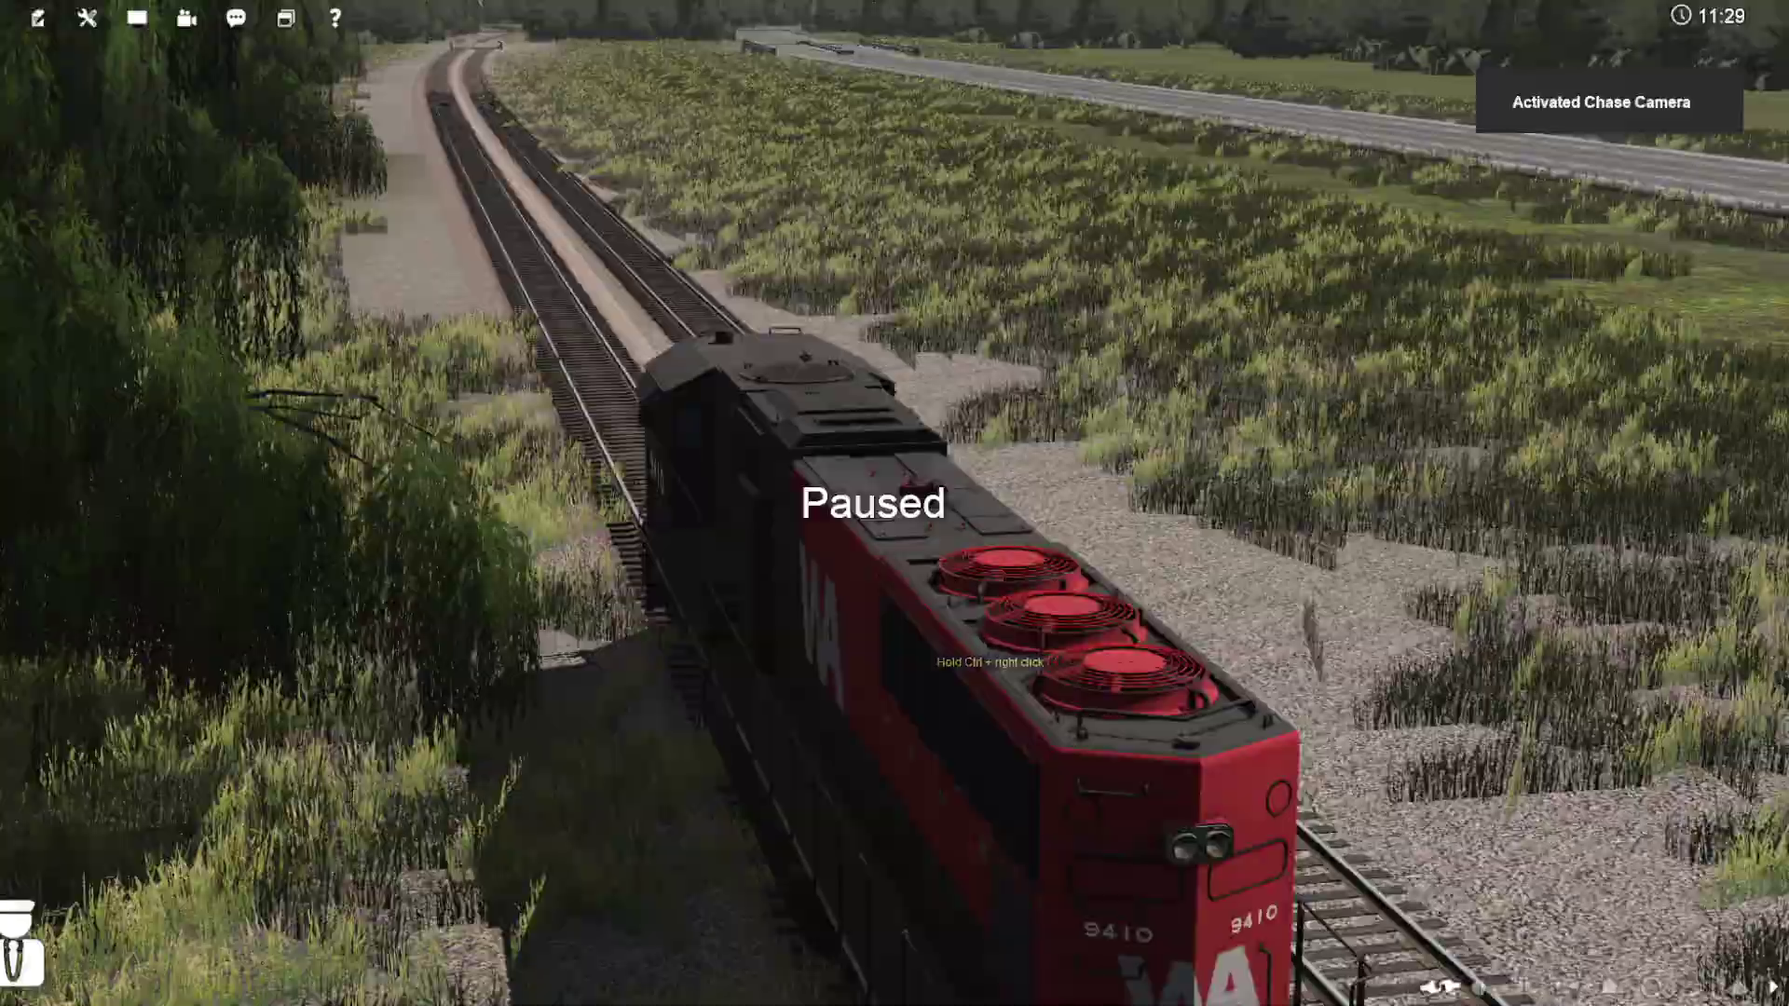
{"action": "key", "text": "Left"}
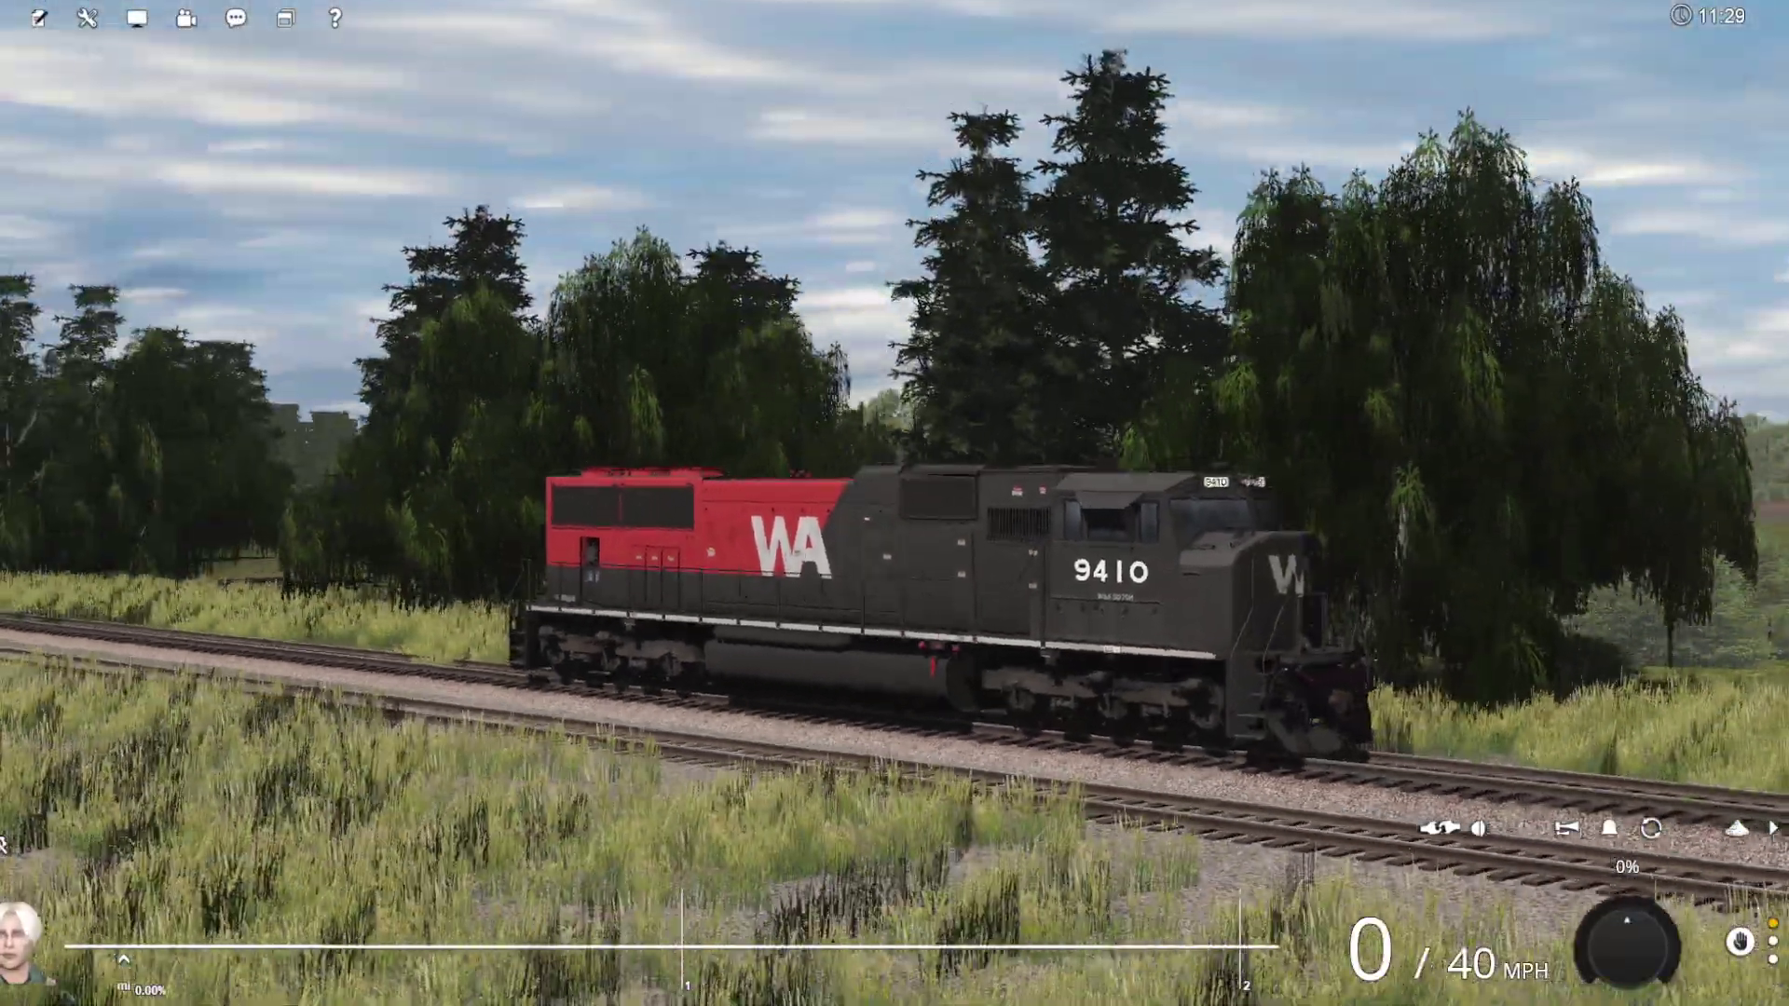
{"action": "key", "text": "Left"}
{"action": "key", "text": "Right"}
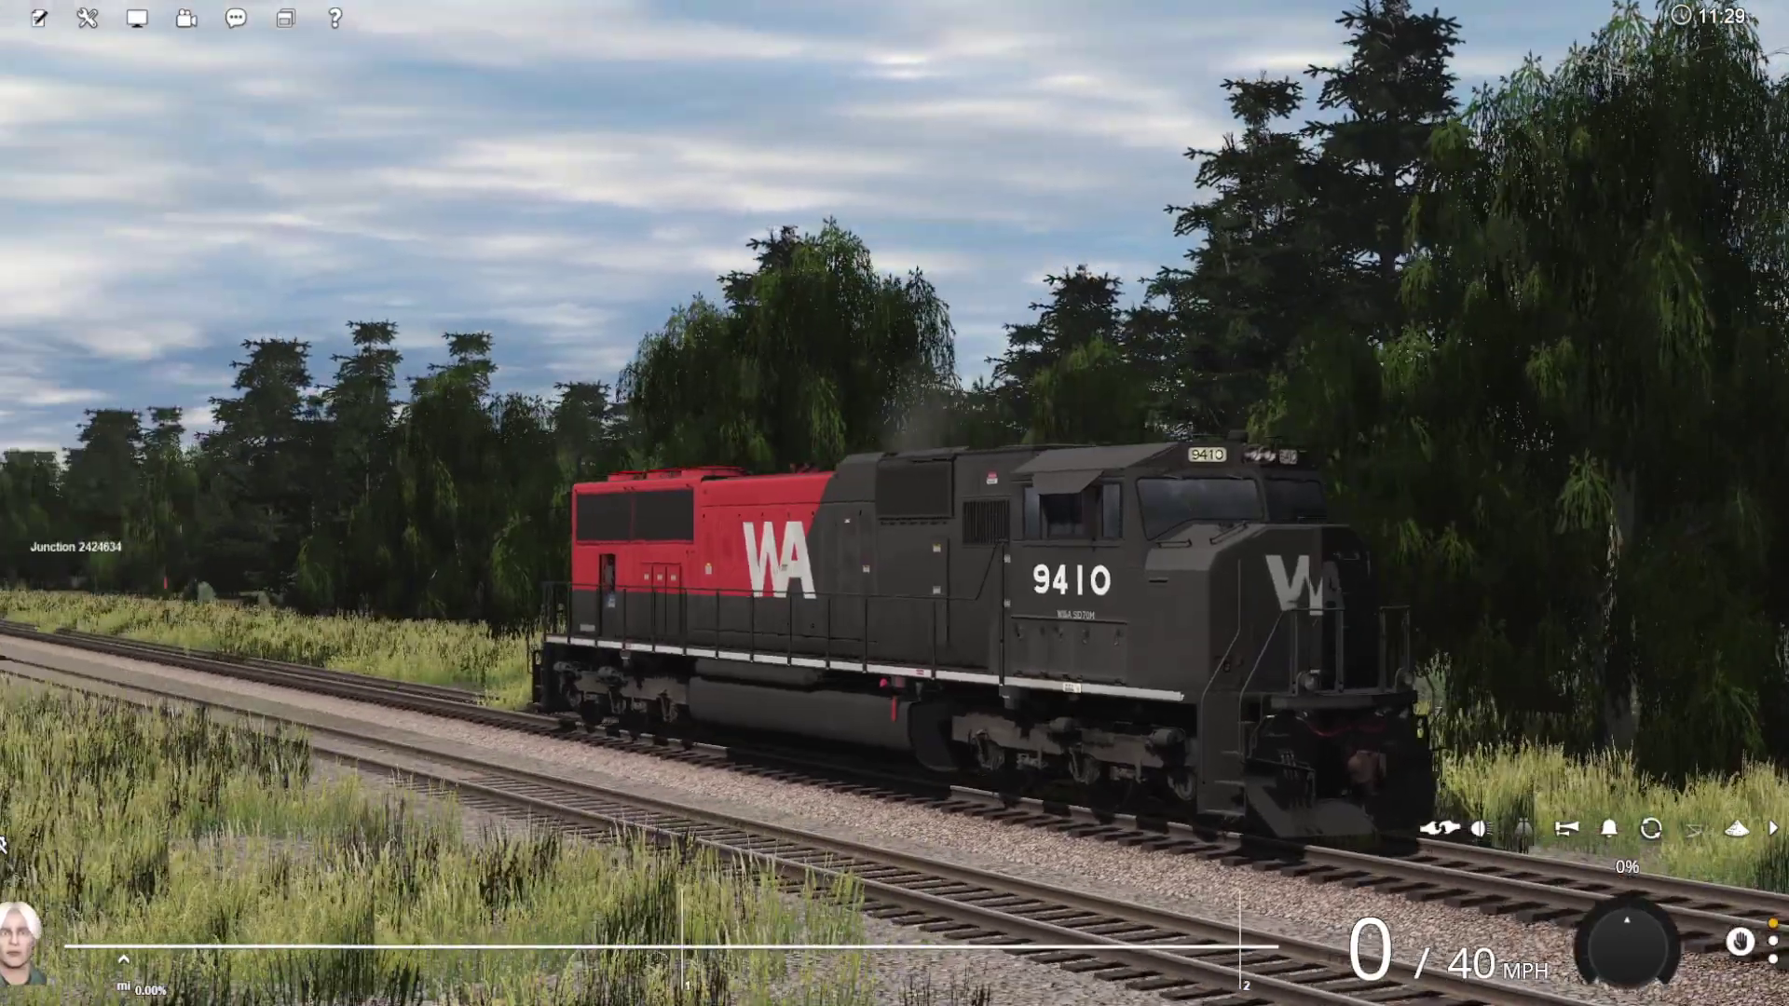
{"action": "key", "text": "Left"}
{"action": "key", "text": "Left"}
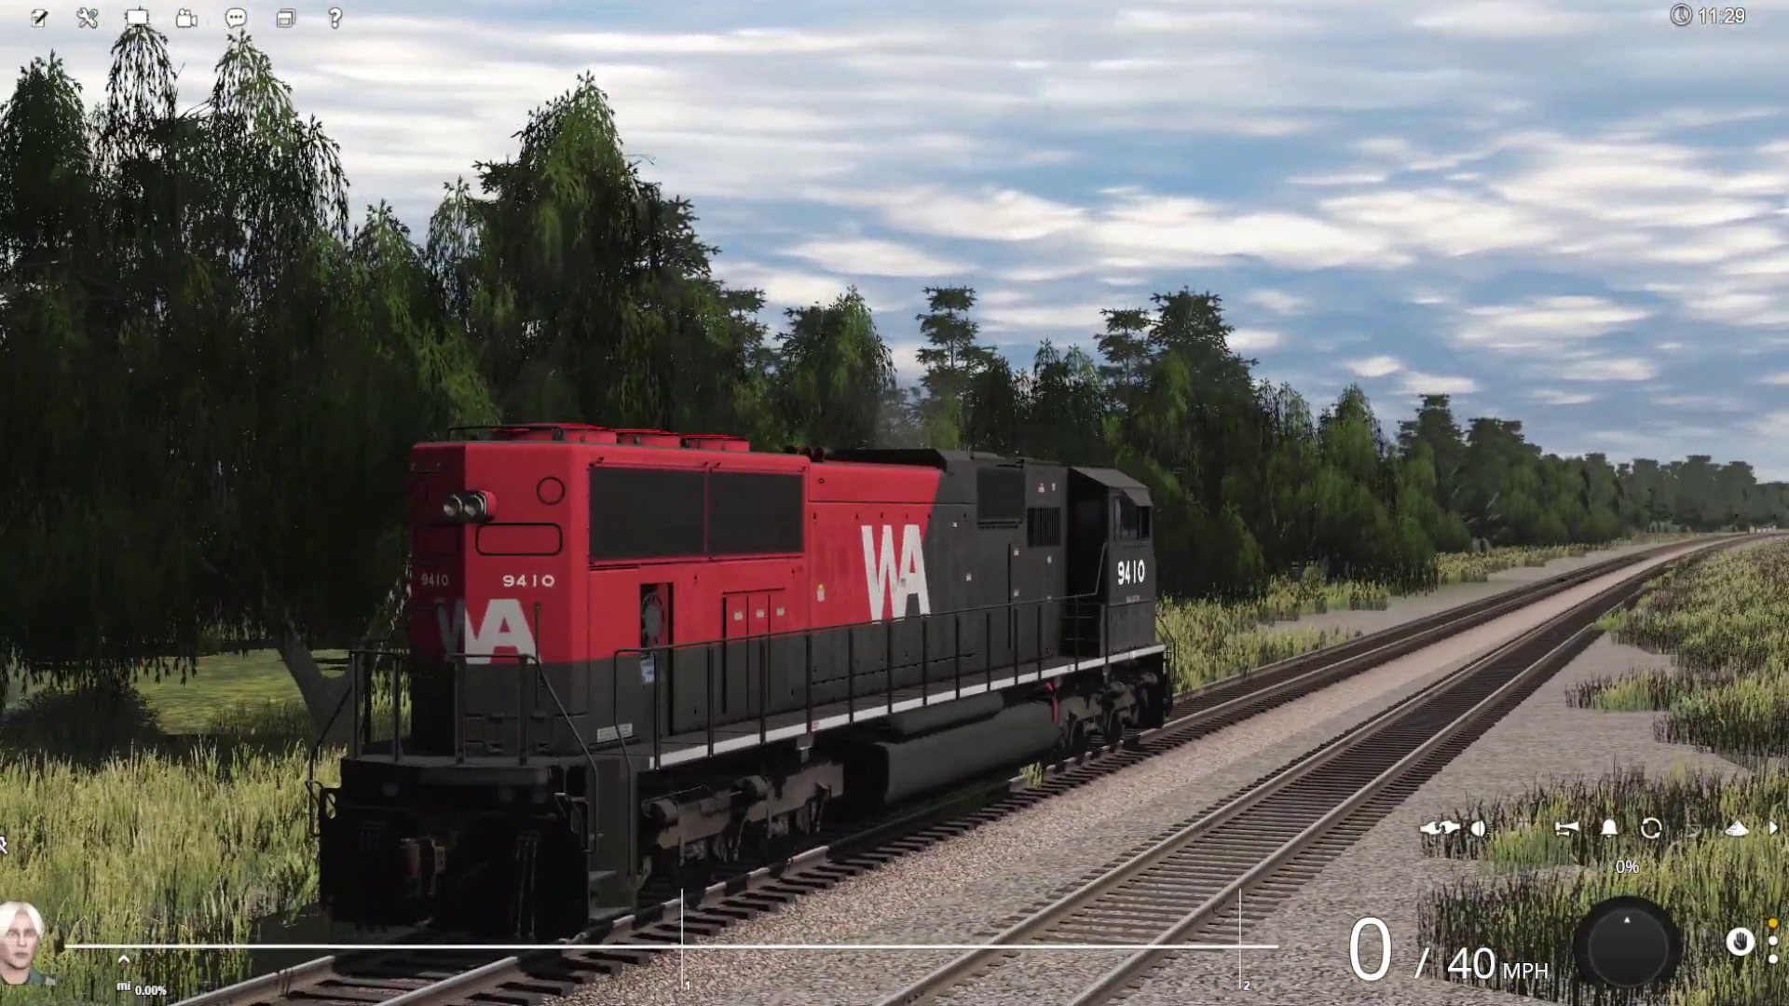
{"action": "key", "text": "Right"}
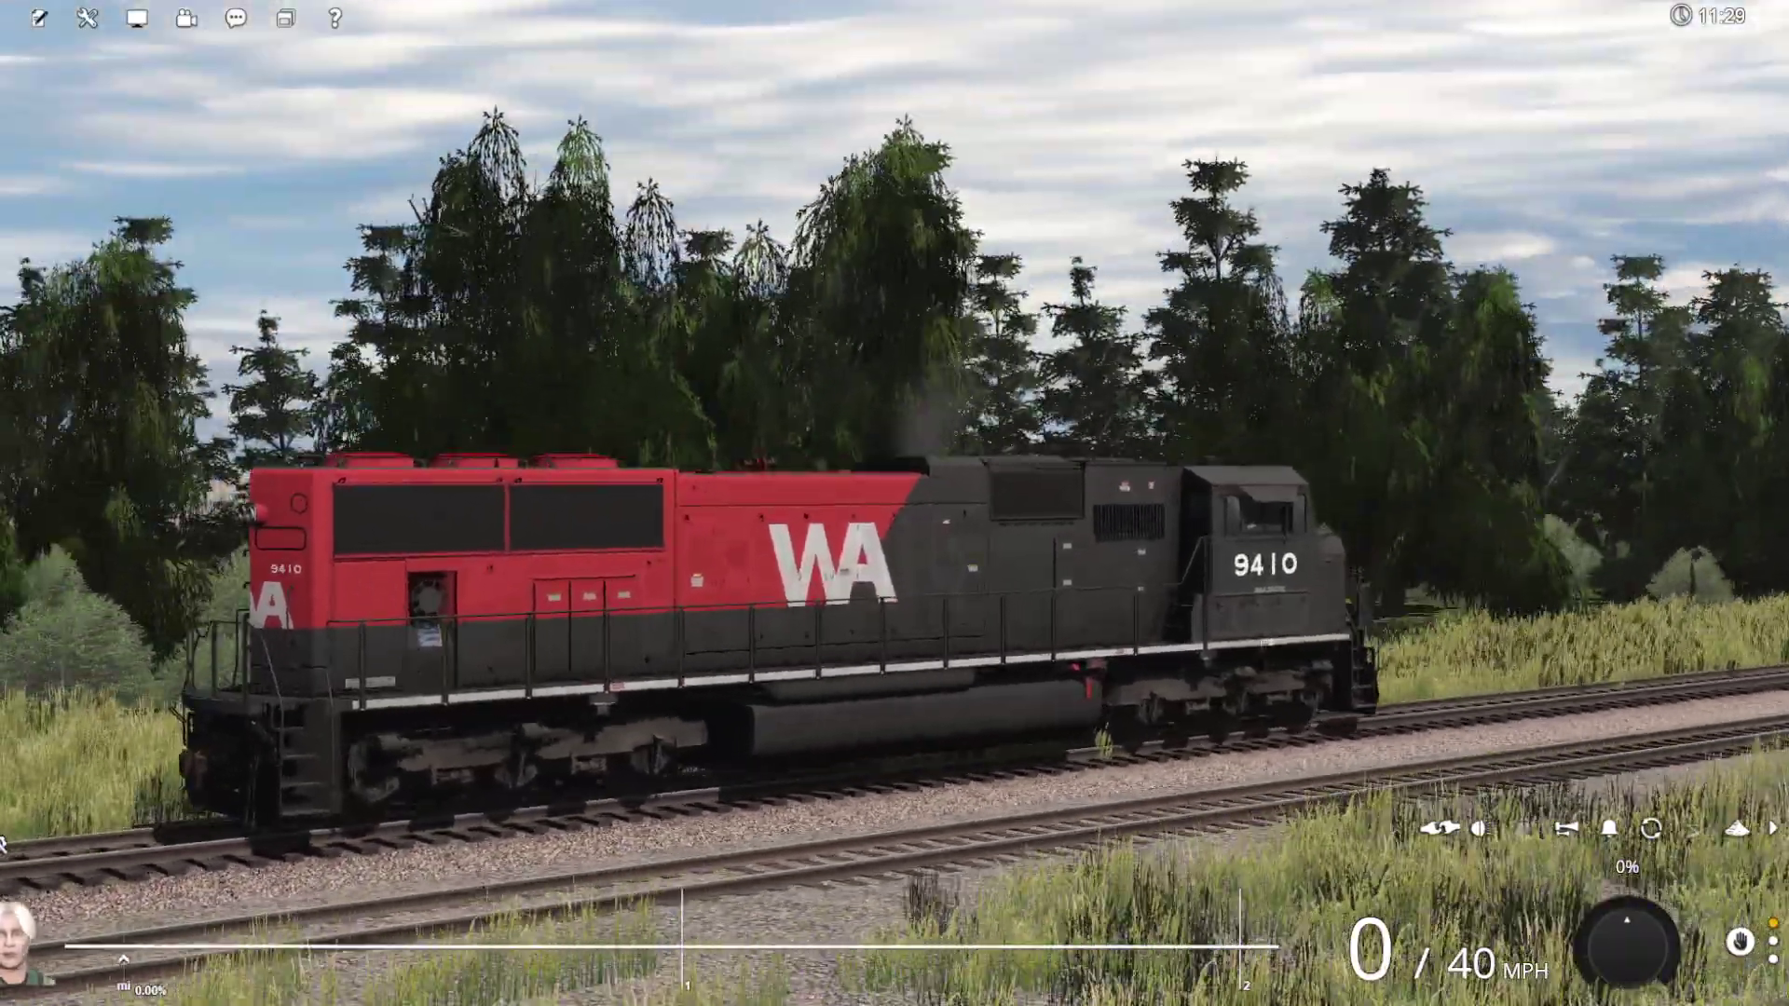
{"action": "key", "text": "Right"}
{"action": "key", "text": "Right"}
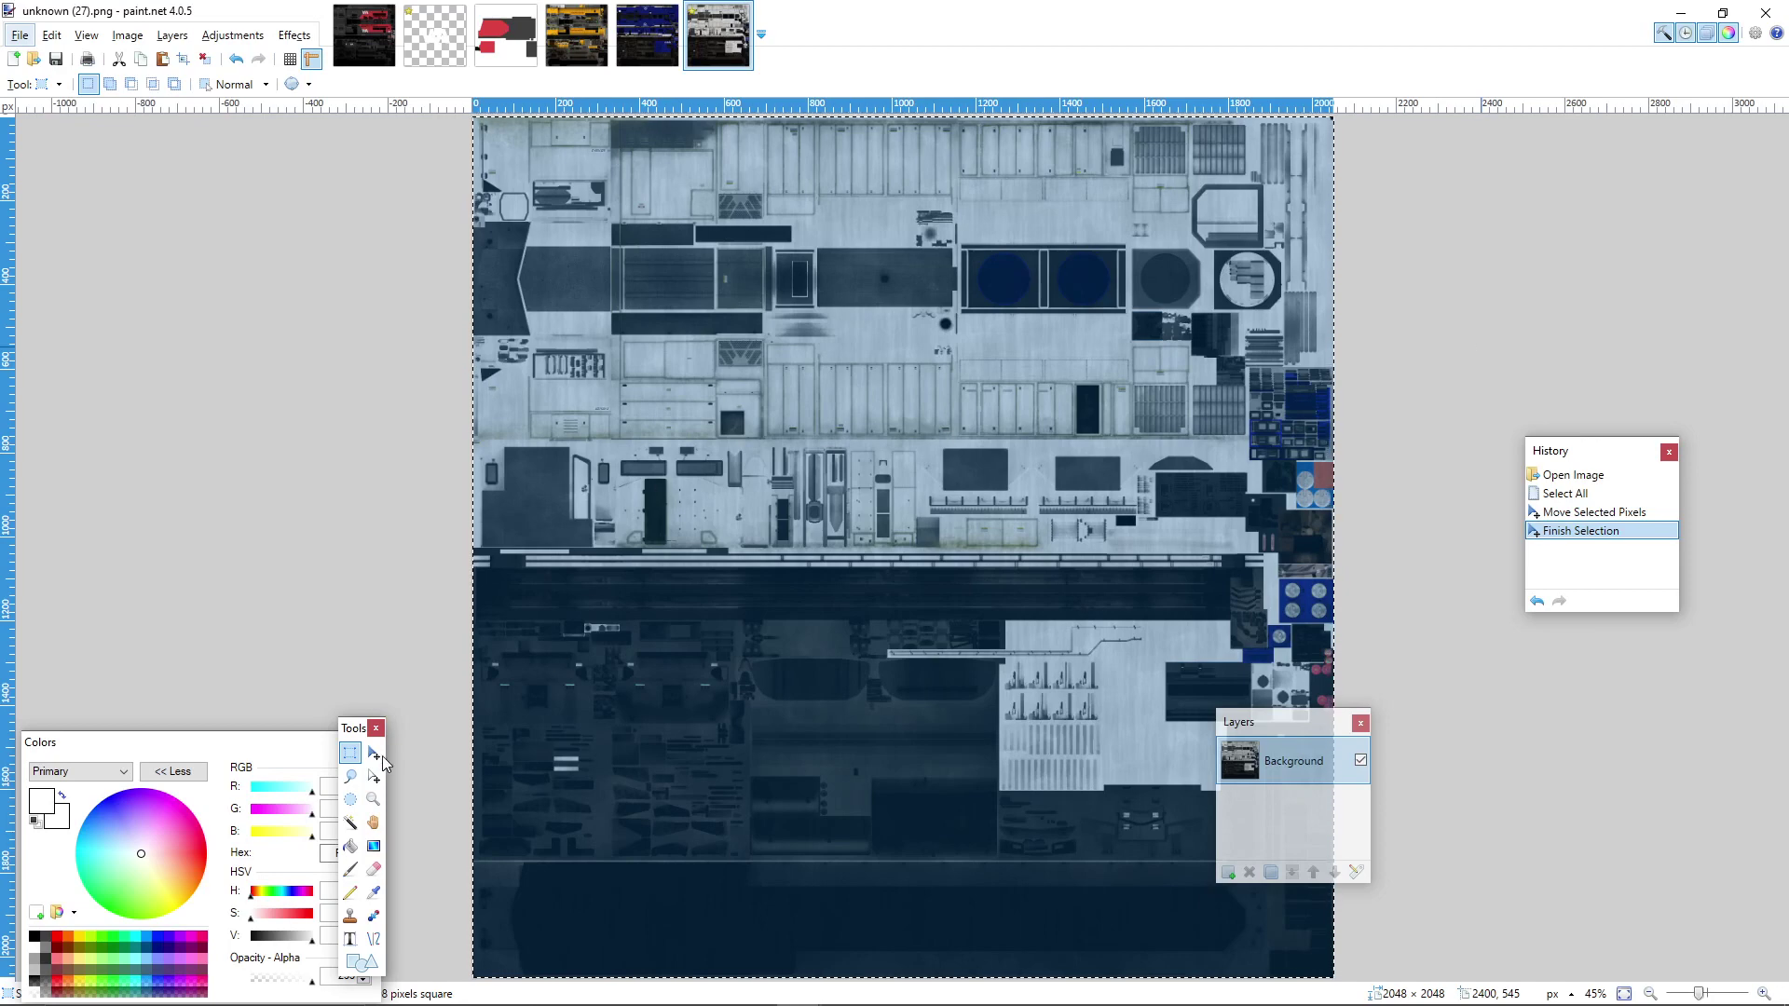
- Clear the selection in unknown (27).png and switch to map1.tga, dropping a trial selection
{"action": "left_click", "coordinate": [742, 577]}
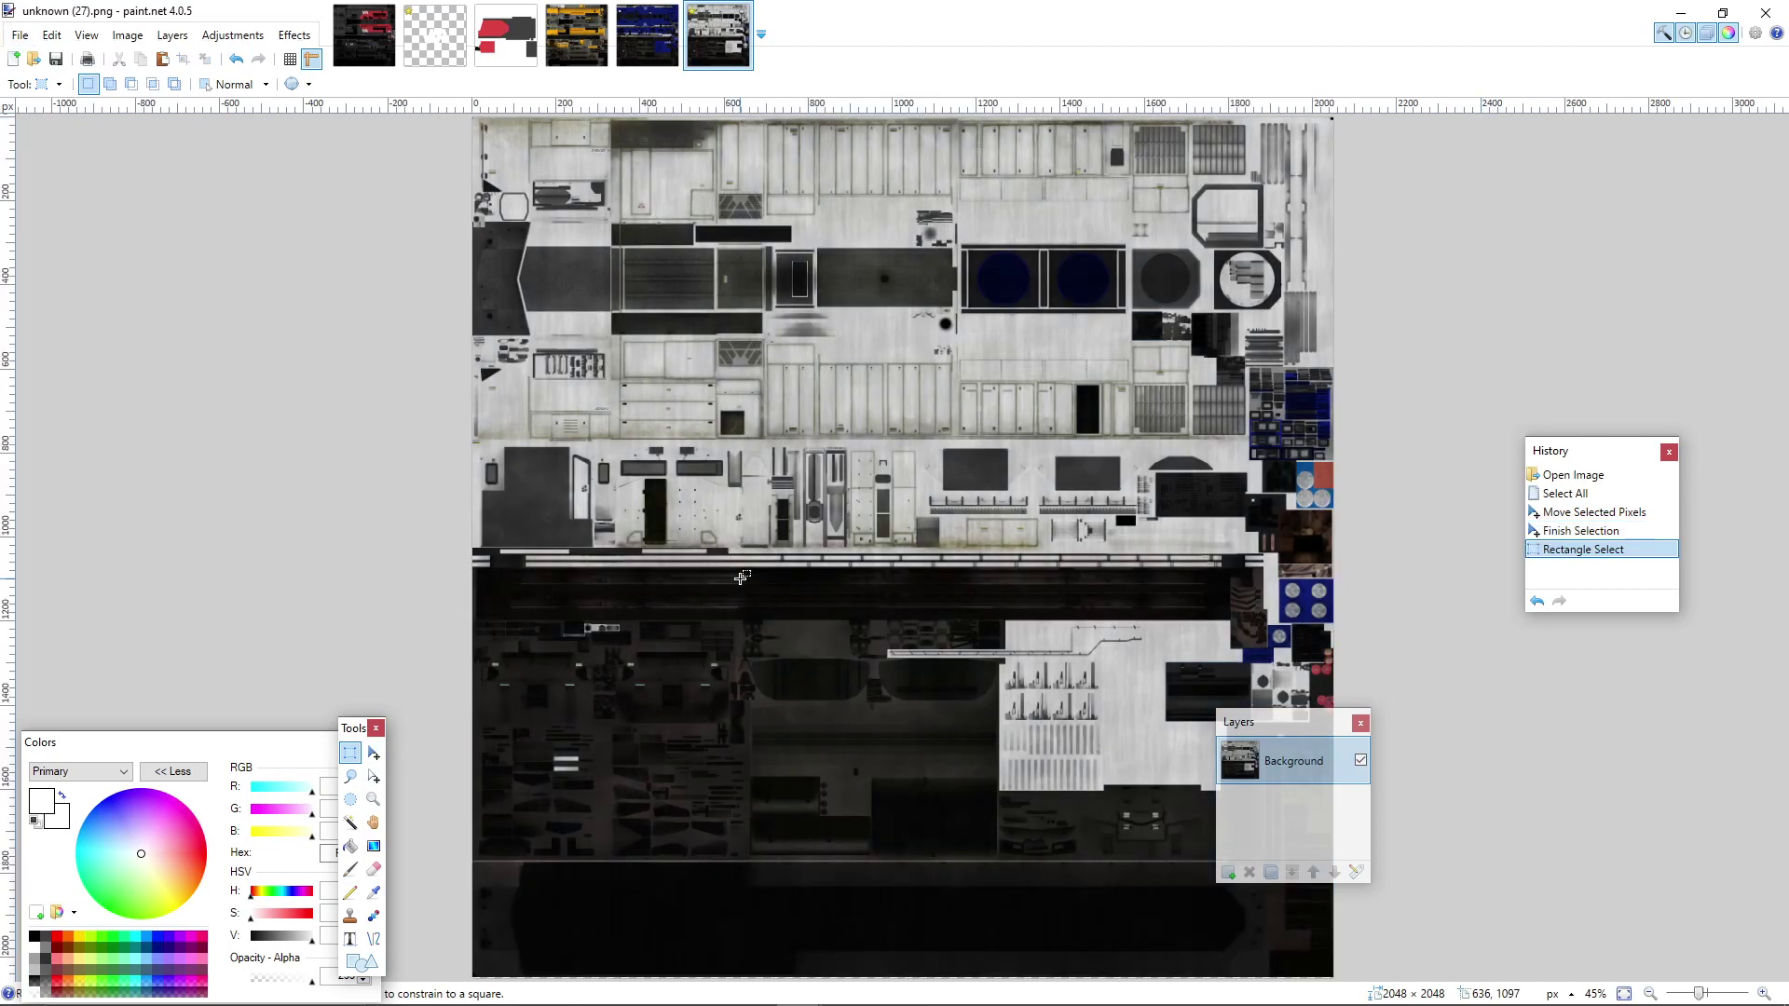
{"action": "left_click", "coordinate": [657, 26]}
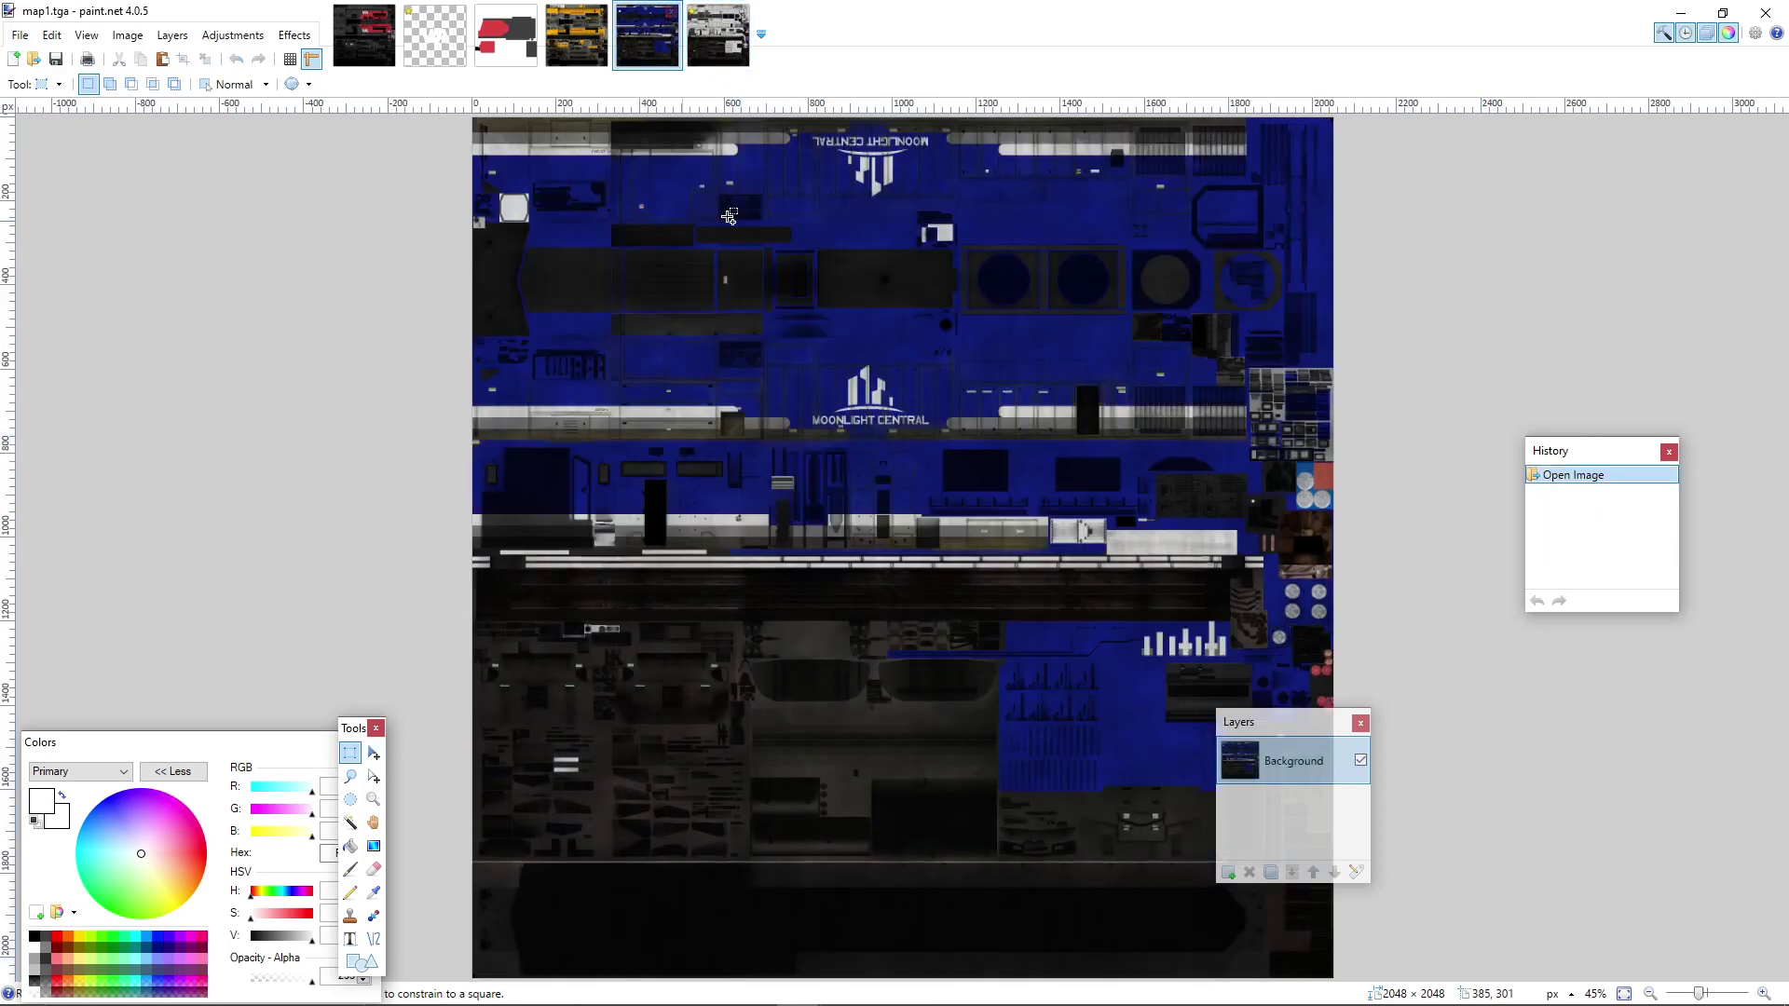
{"action": "scroll", "coordinate": [799, 445], "scroll_direction": "up", "scroll_amount": 3}
{"action": "left_click_drag", "start_coordinate": [481, 386], "coordinate": [1006, 559]}
{"action": "left_click", "coordinate": [902, 466]}
{"action": "left_click", "coordinate": [903, 467]}
{"action": "scroll", "coordinate": [904, 468], "scroll_direction": "down", "scroll_amount": 3}
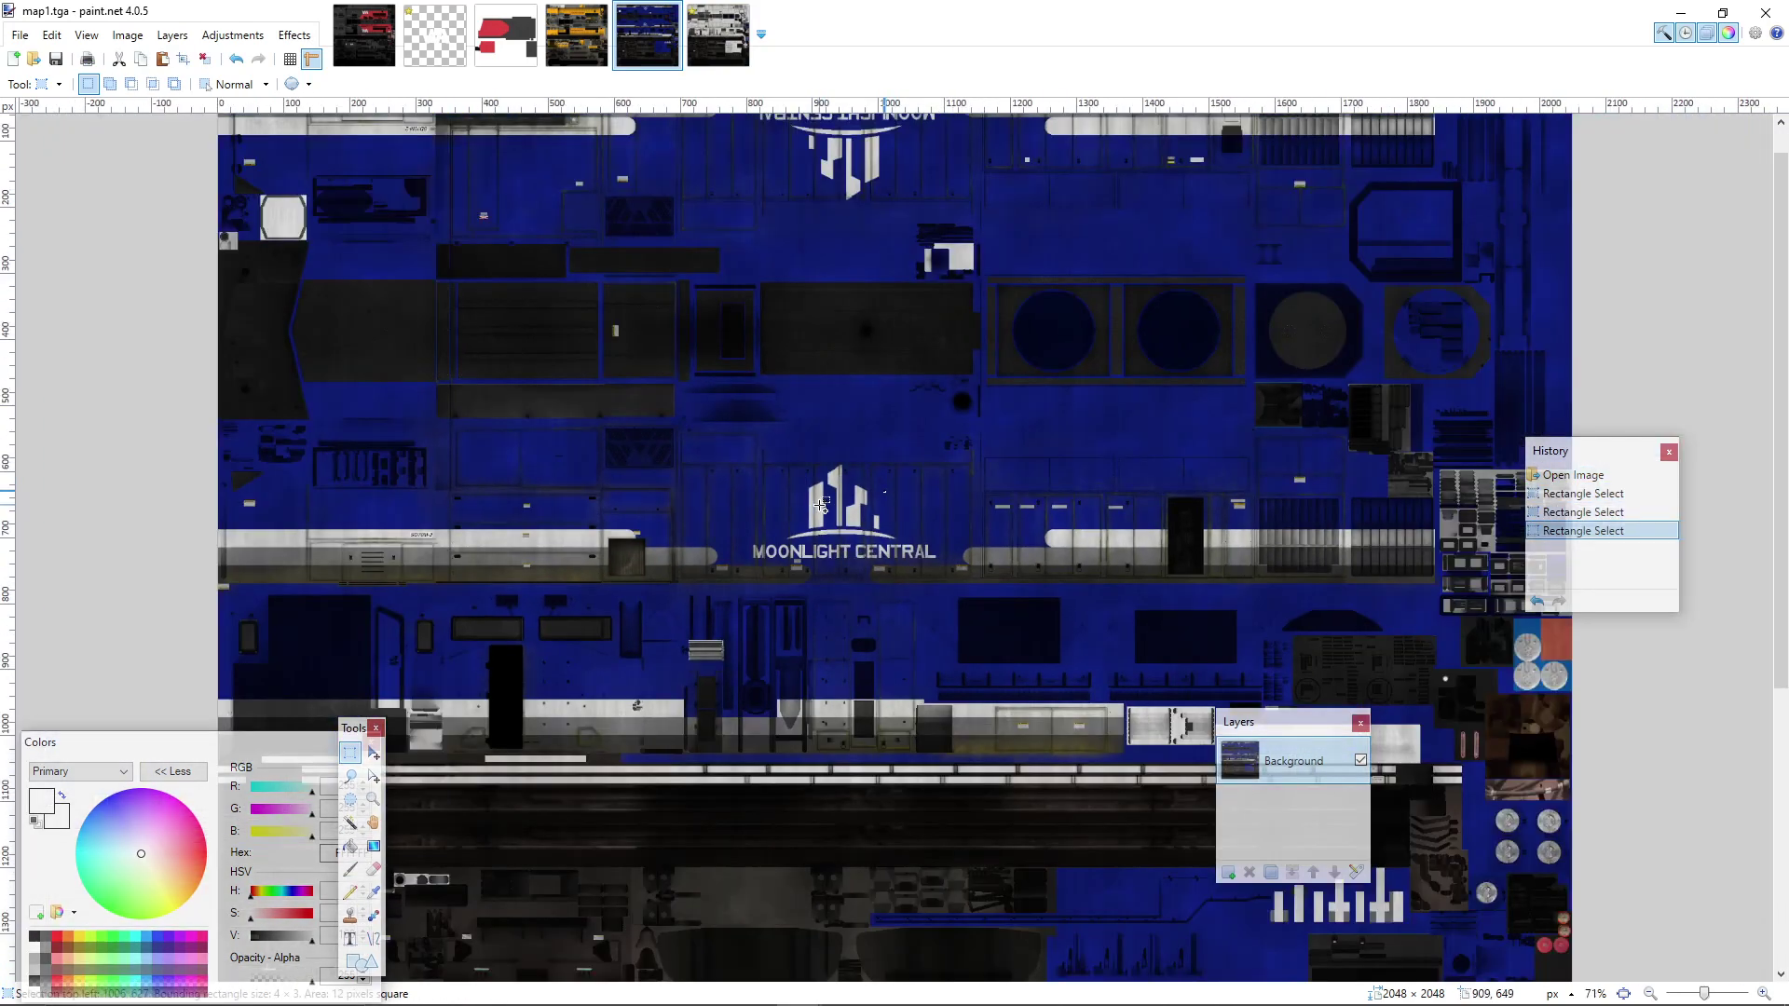
{"action": "scroll", "coordinate": [837, 450], "scroll_direction": "up", "scroll_amount": 2}
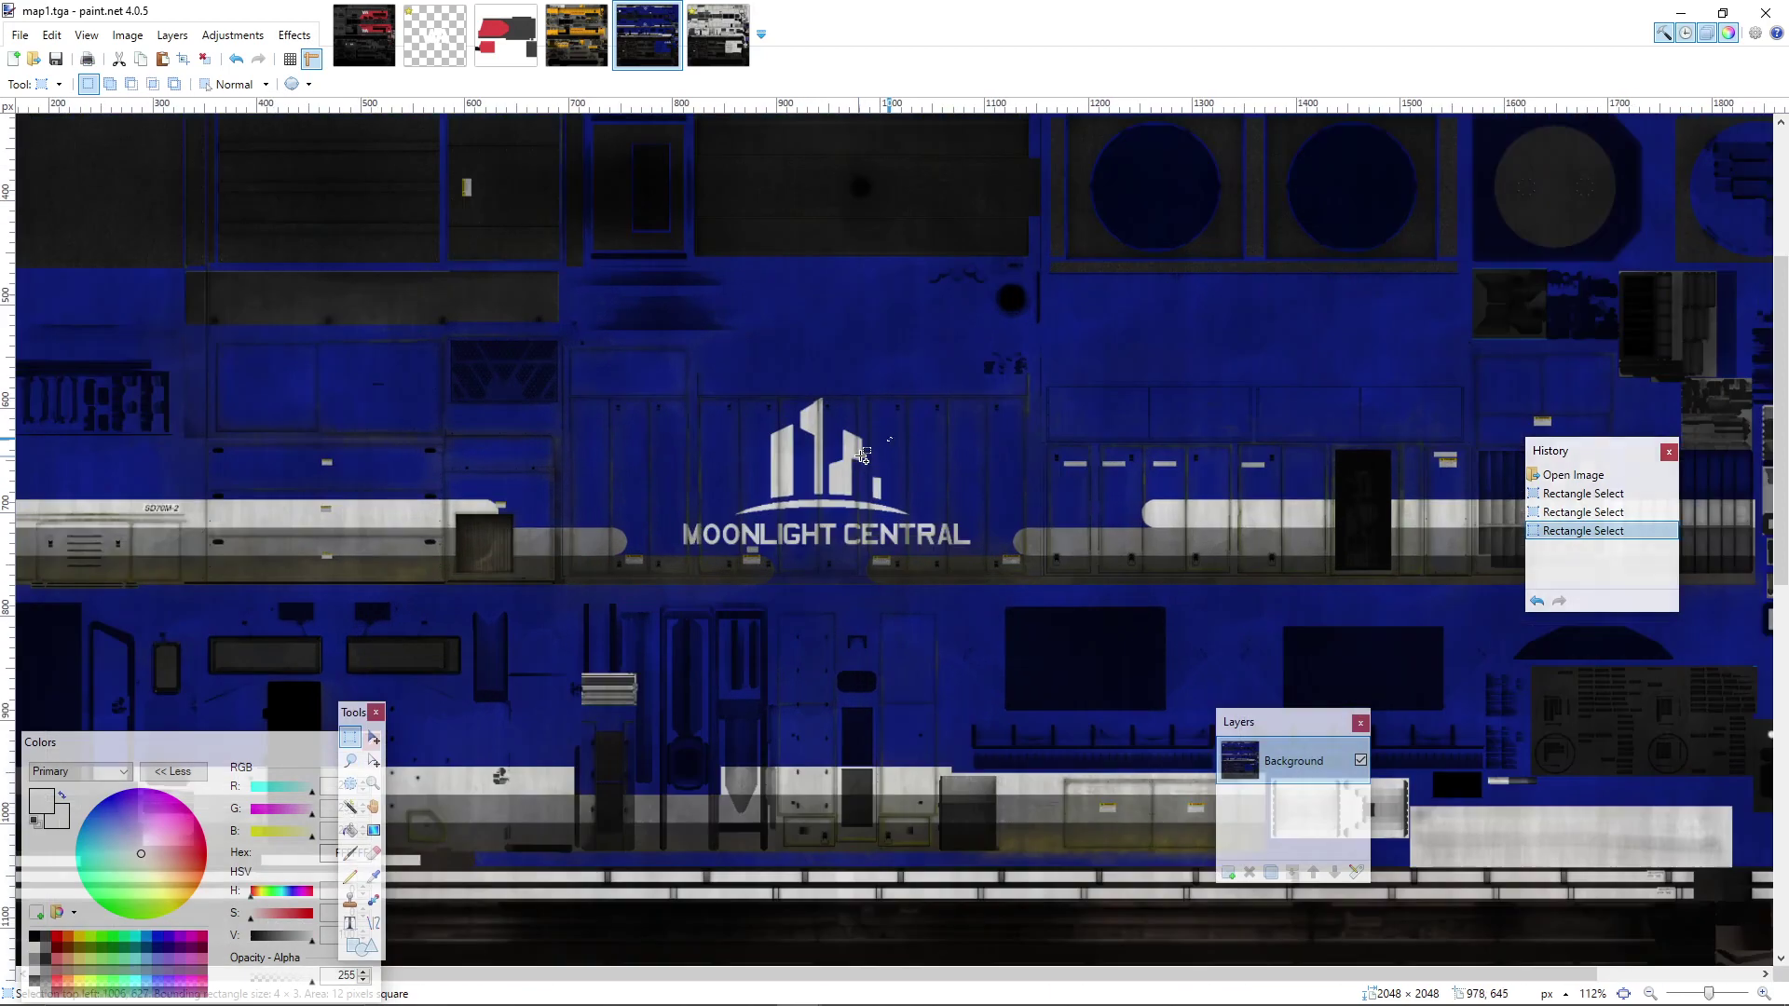
{"action": "left_click", "coordinate": [859, 457]}
- Draw black rectangles over the lower and upper MOONLIGHT CENTRAL lettering
{"action": "left_click", "coordinate": [363, 945]}
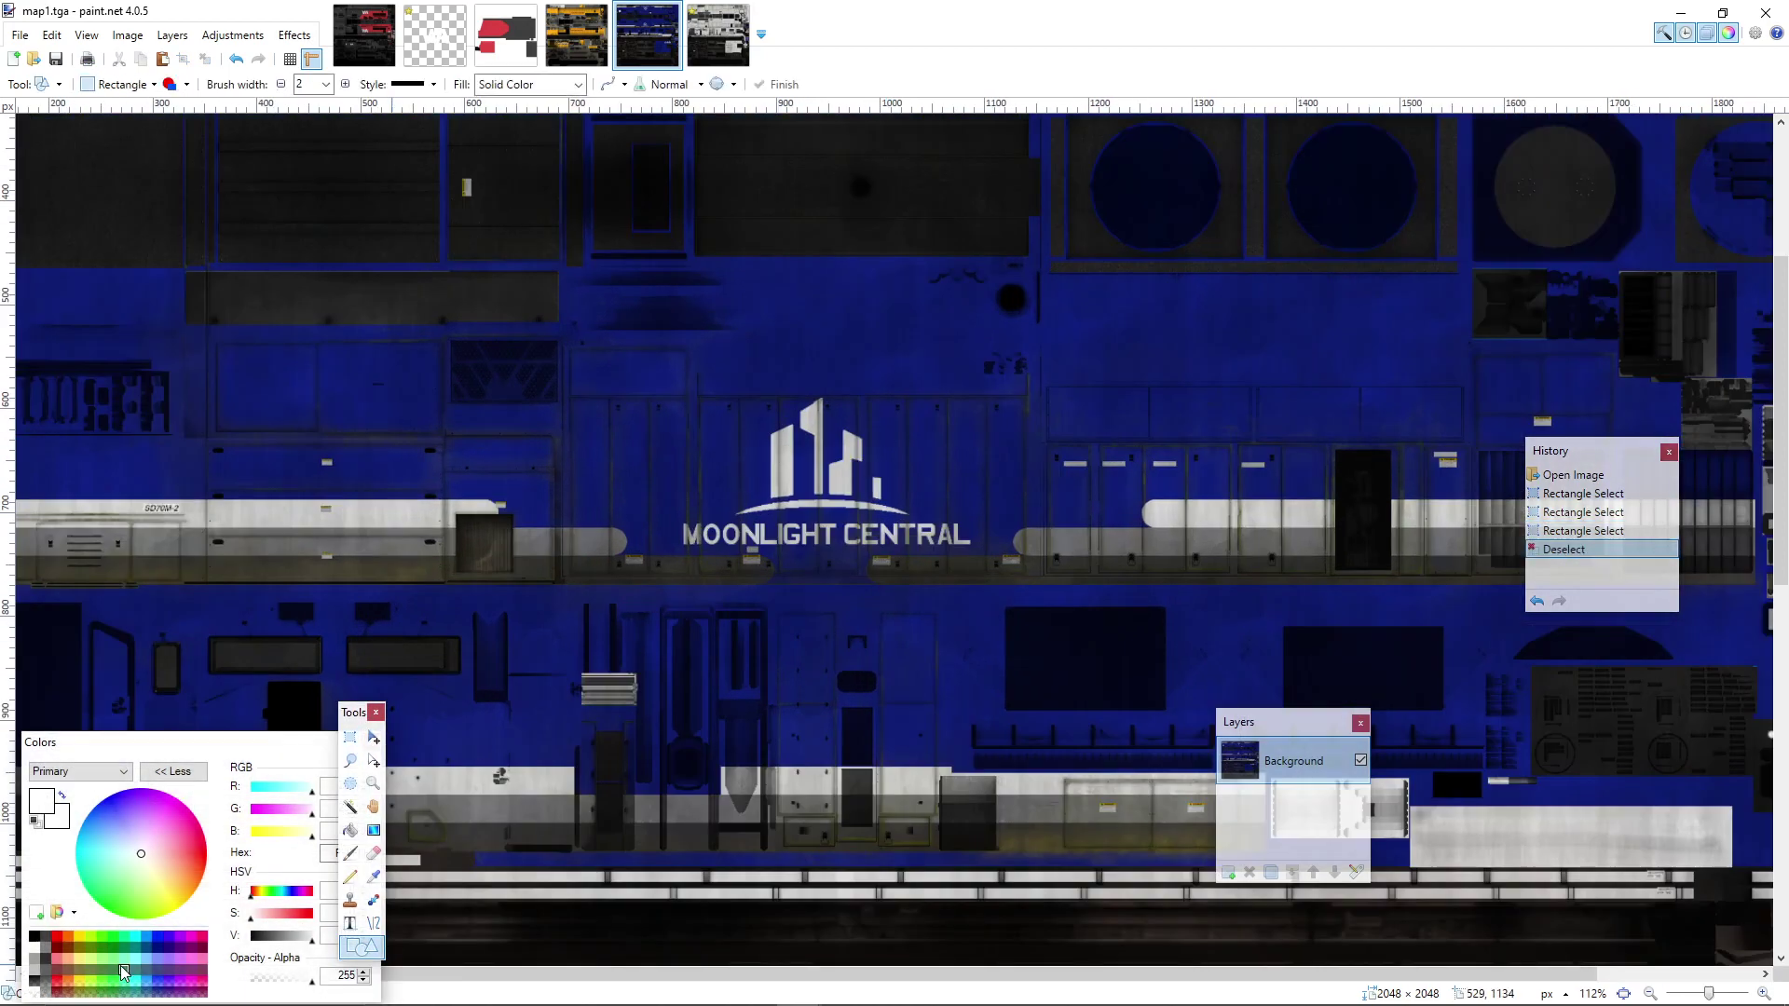
{"action": "left_click", "coordinate": [34, 935]}
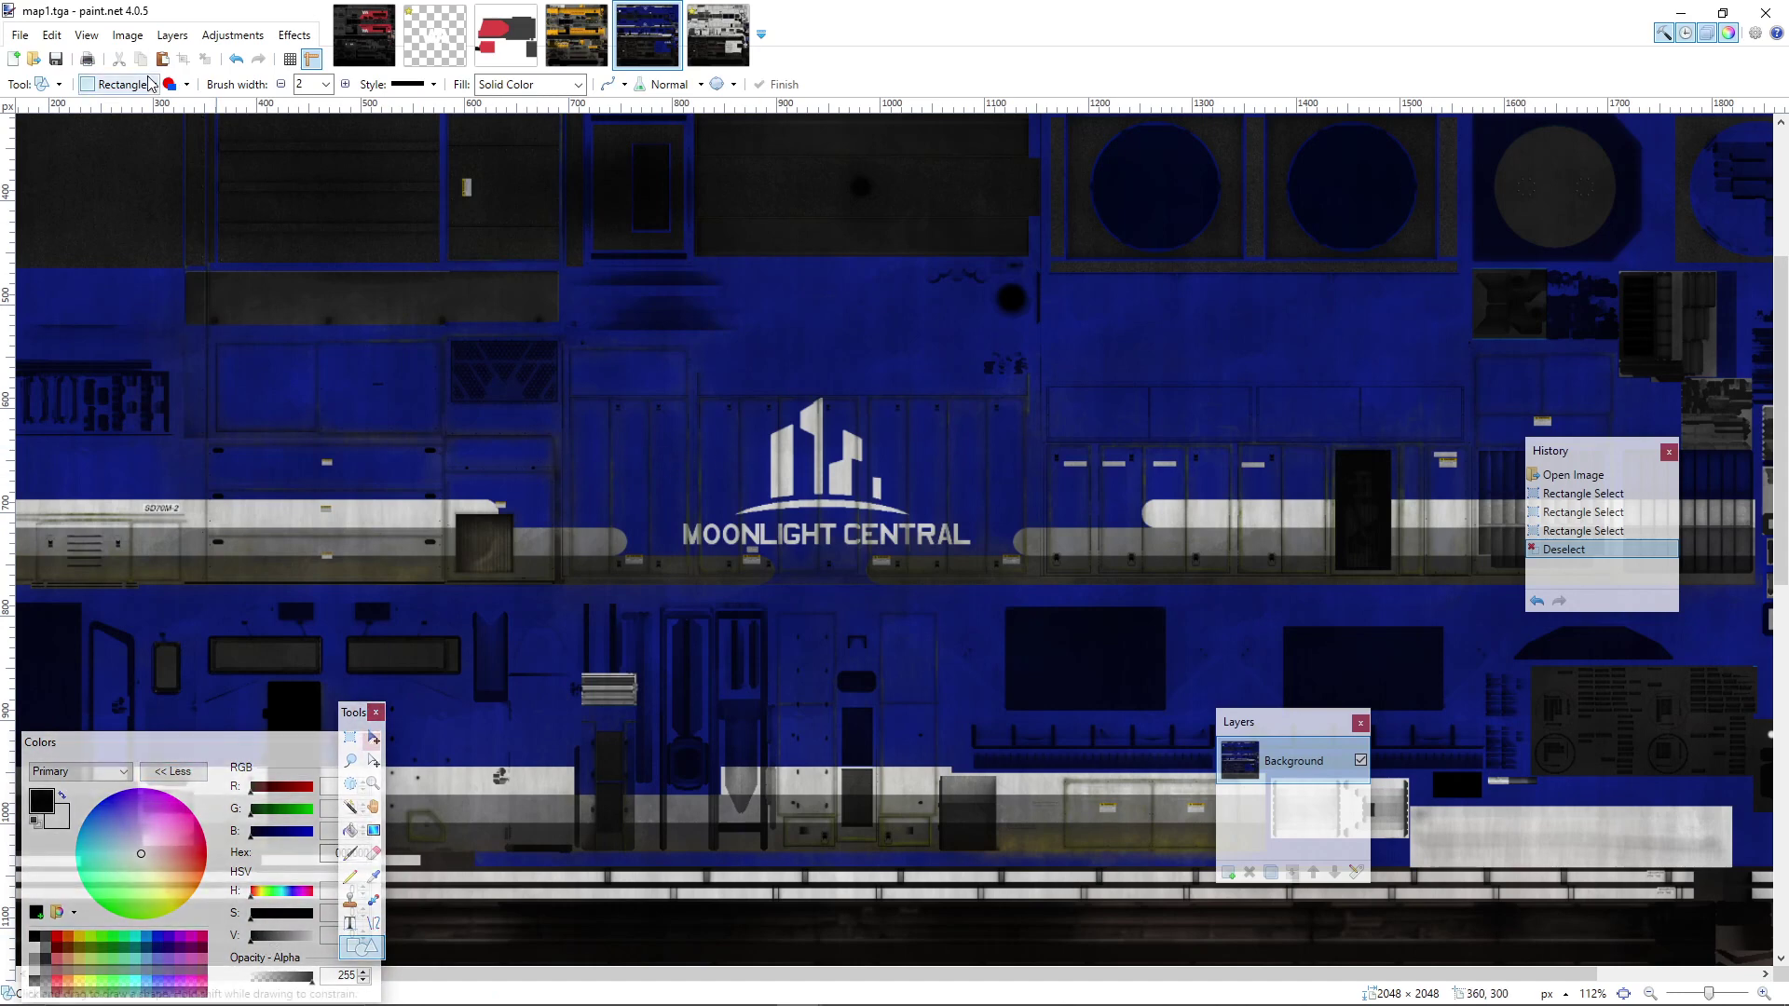
{"action": "left_click_drag", "start_coordinate": [682, 528], "coordinate": [976, 544]}
{"action": "key", "text": "Return"}
{"action": "scroll", "coordinate": [940, 490], "scroll_direction": "up", "scroll_amount": 3}
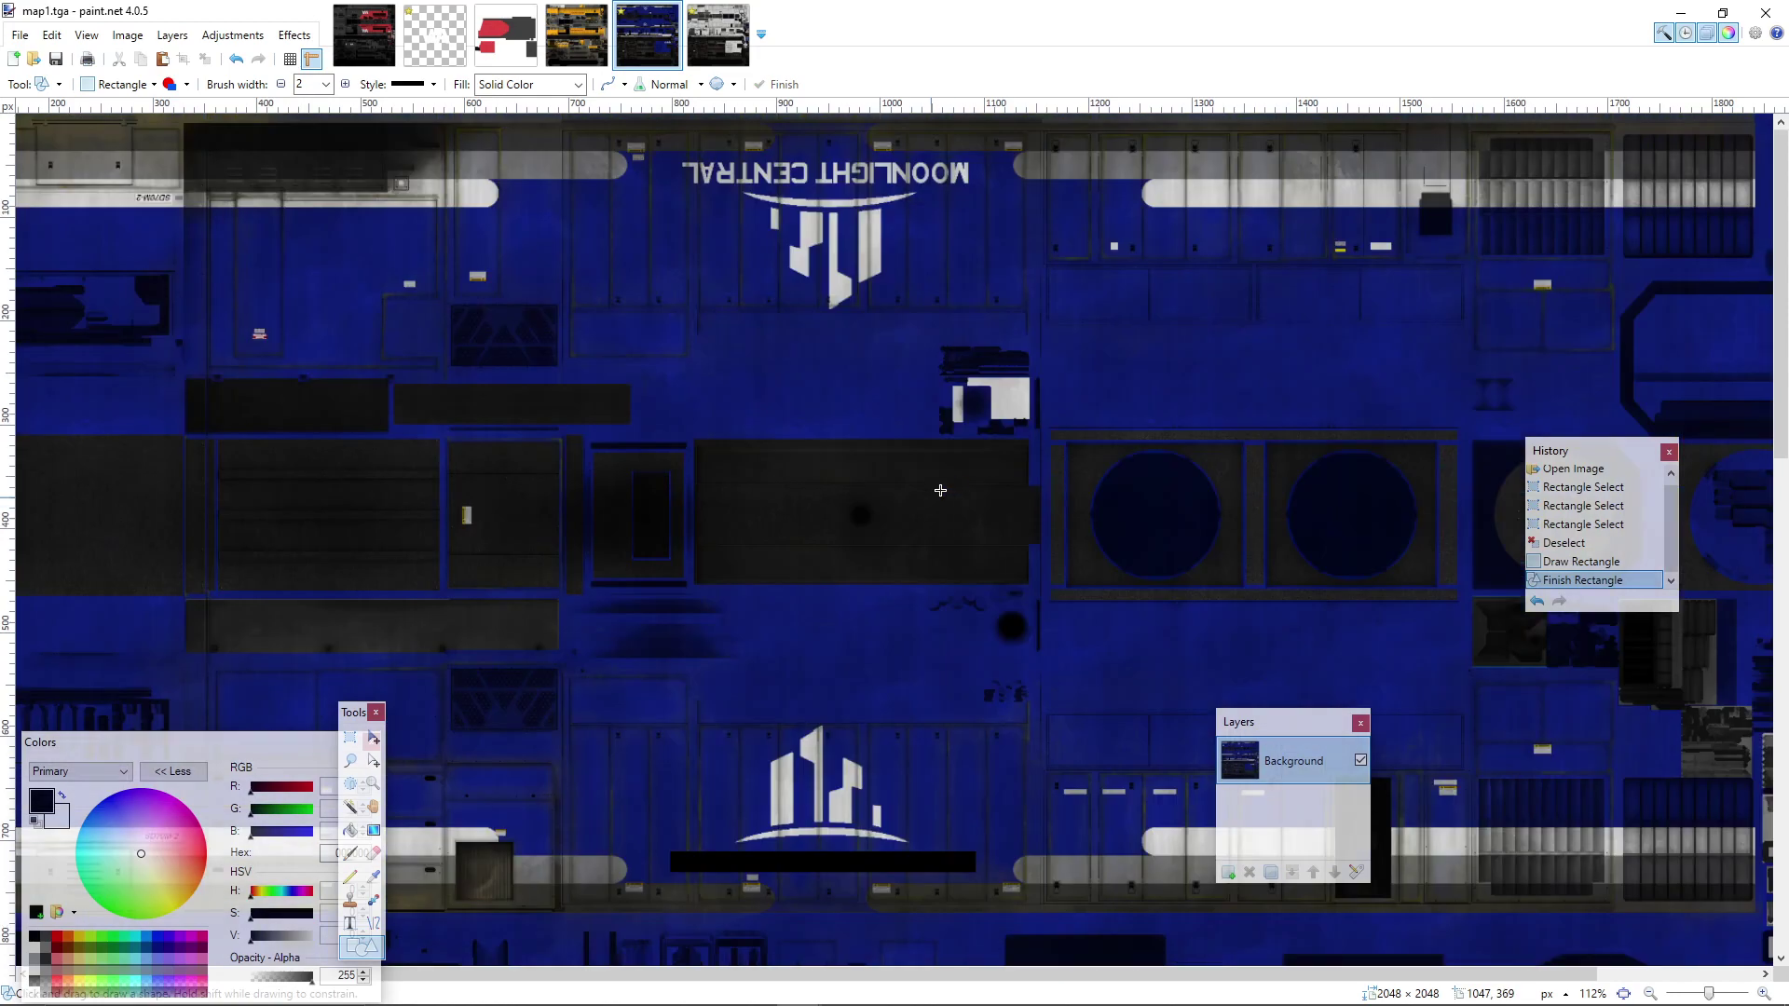
{"action": "left_click_drag", "start_coordinate": [679, 160], "coordinate": [977, 189]}
{"action": "scroll", "coordinate": [924, 418], "scroll_direction": "down", "scroll_amount": 3}
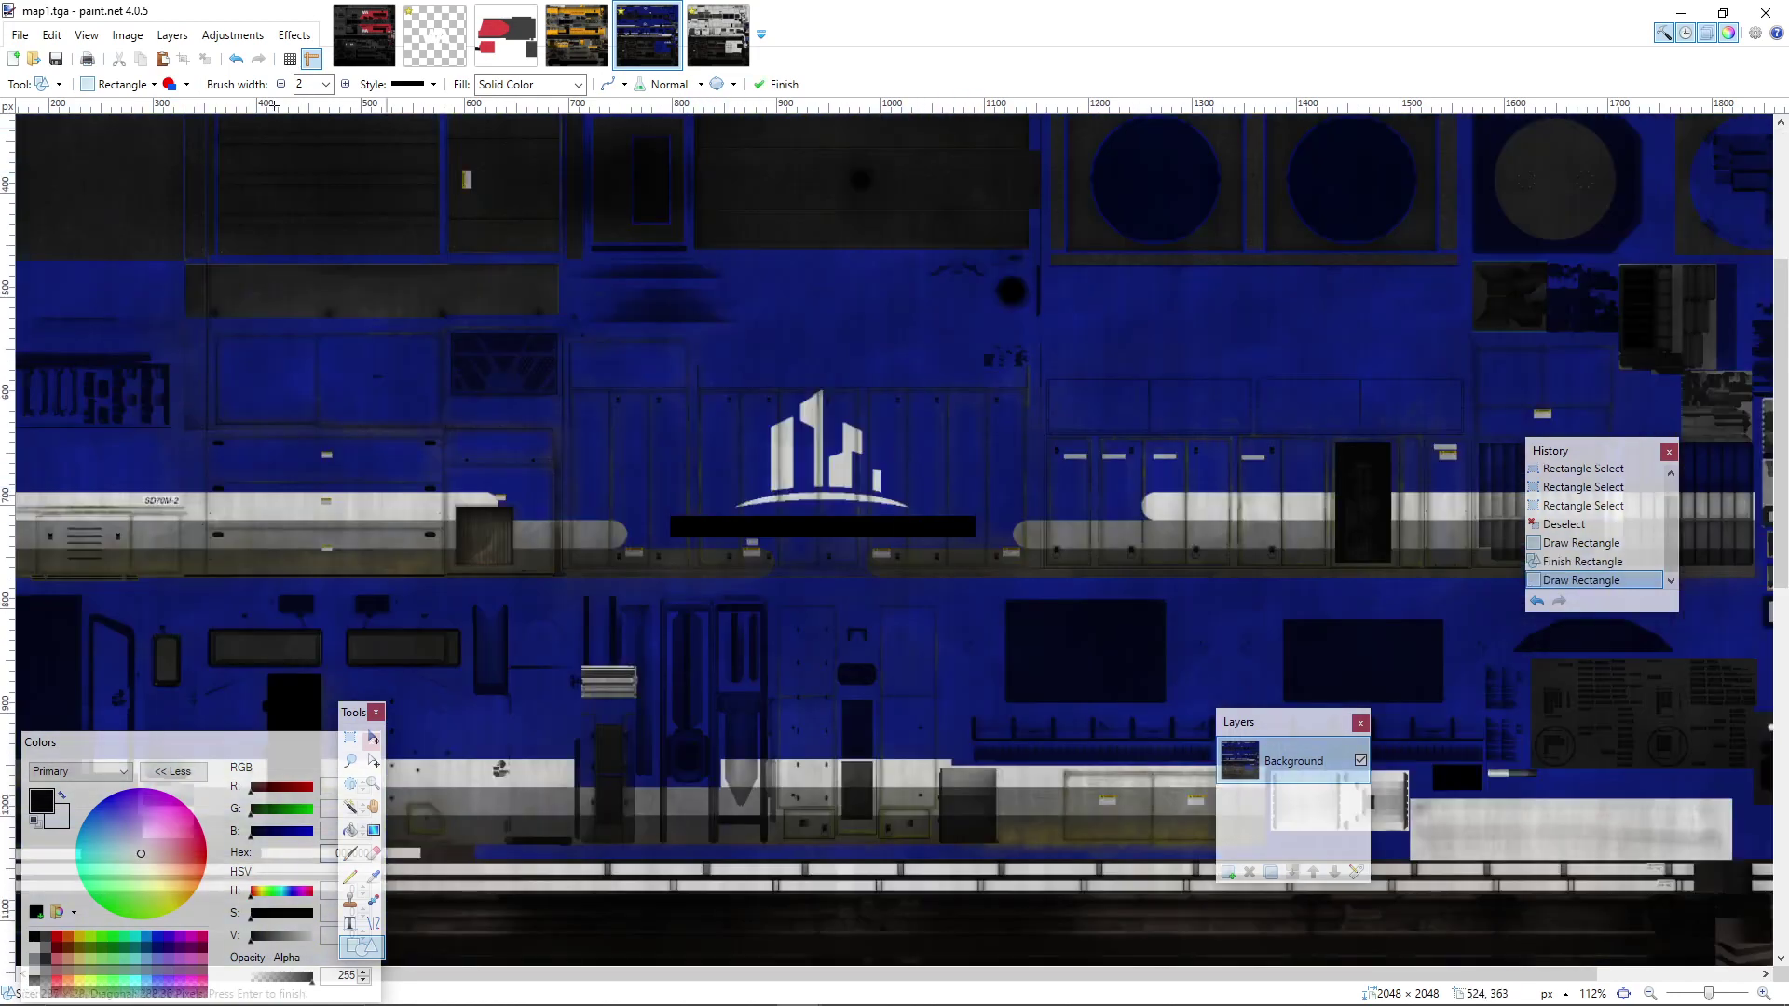
- Undo the black bars, return to Rectangle Select and switch to unknown (27).png
{"action": "left_click", "coordinate": [236, 60]}
{"action": "left_click", "coordinate": [236, 60]}
{"action": "left_click", "coordinate": [236, 60]}
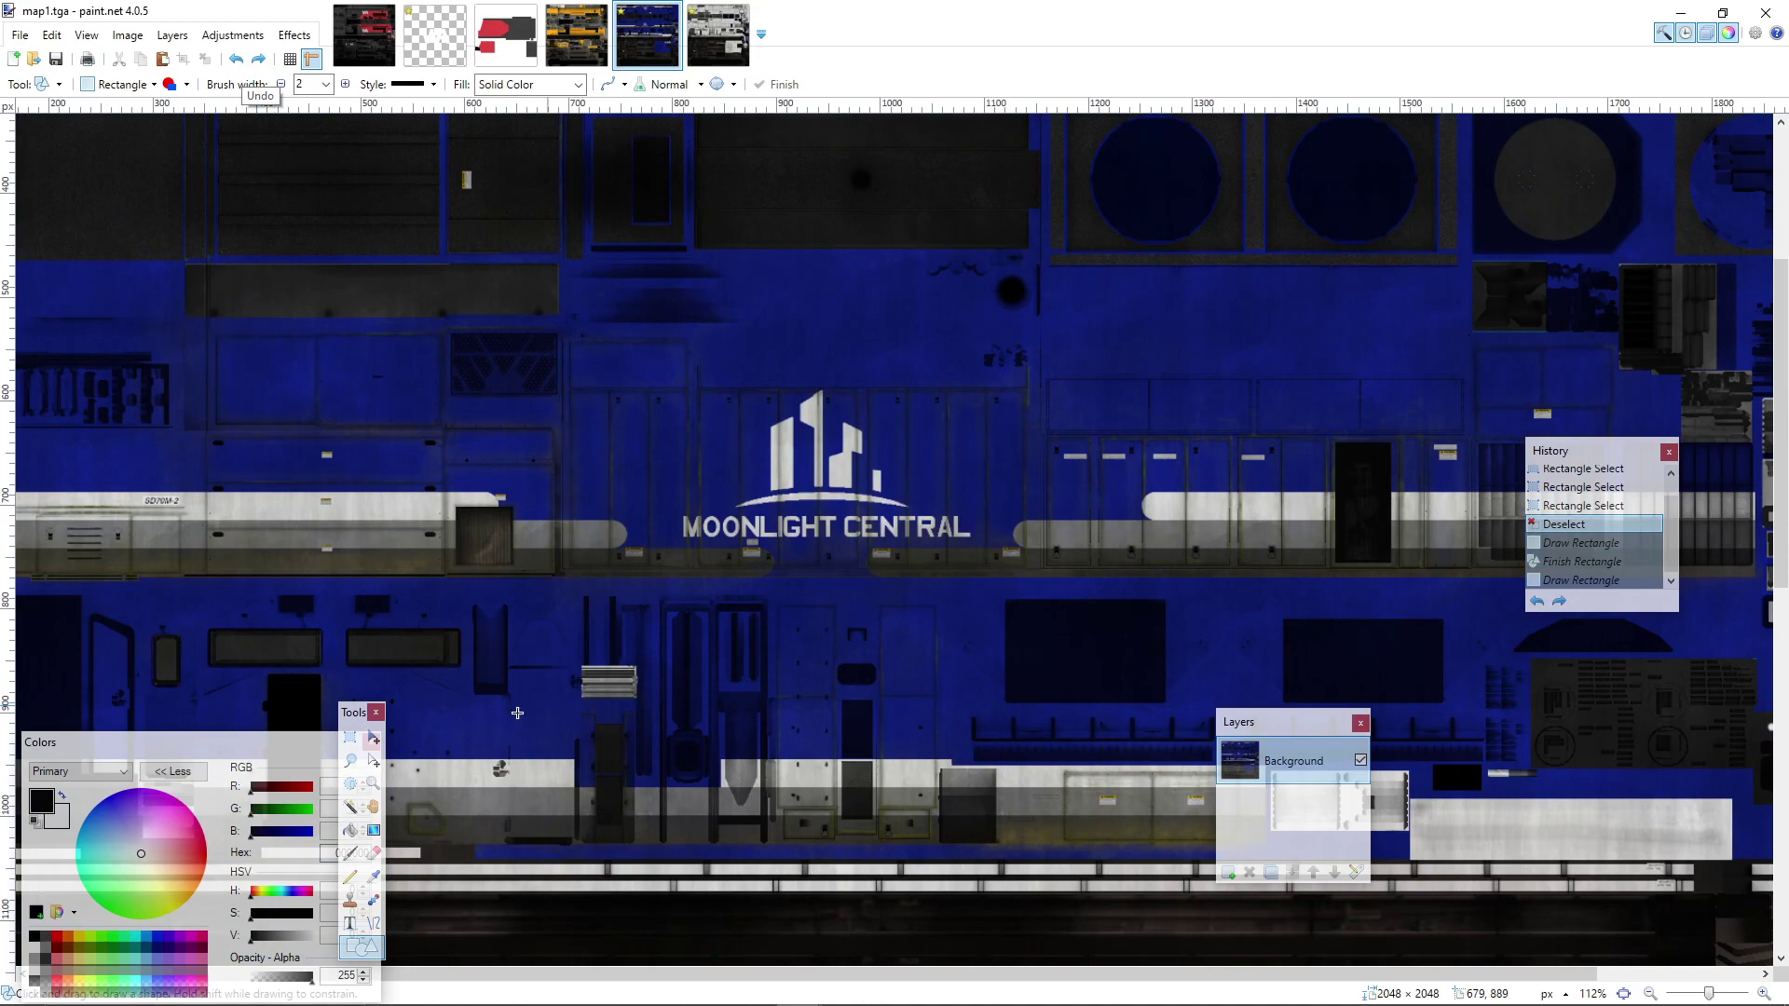
{"action": "left_click", "coordinate": [350, 736]}
{"action": "left_click", "coordinate": [717, 37]}
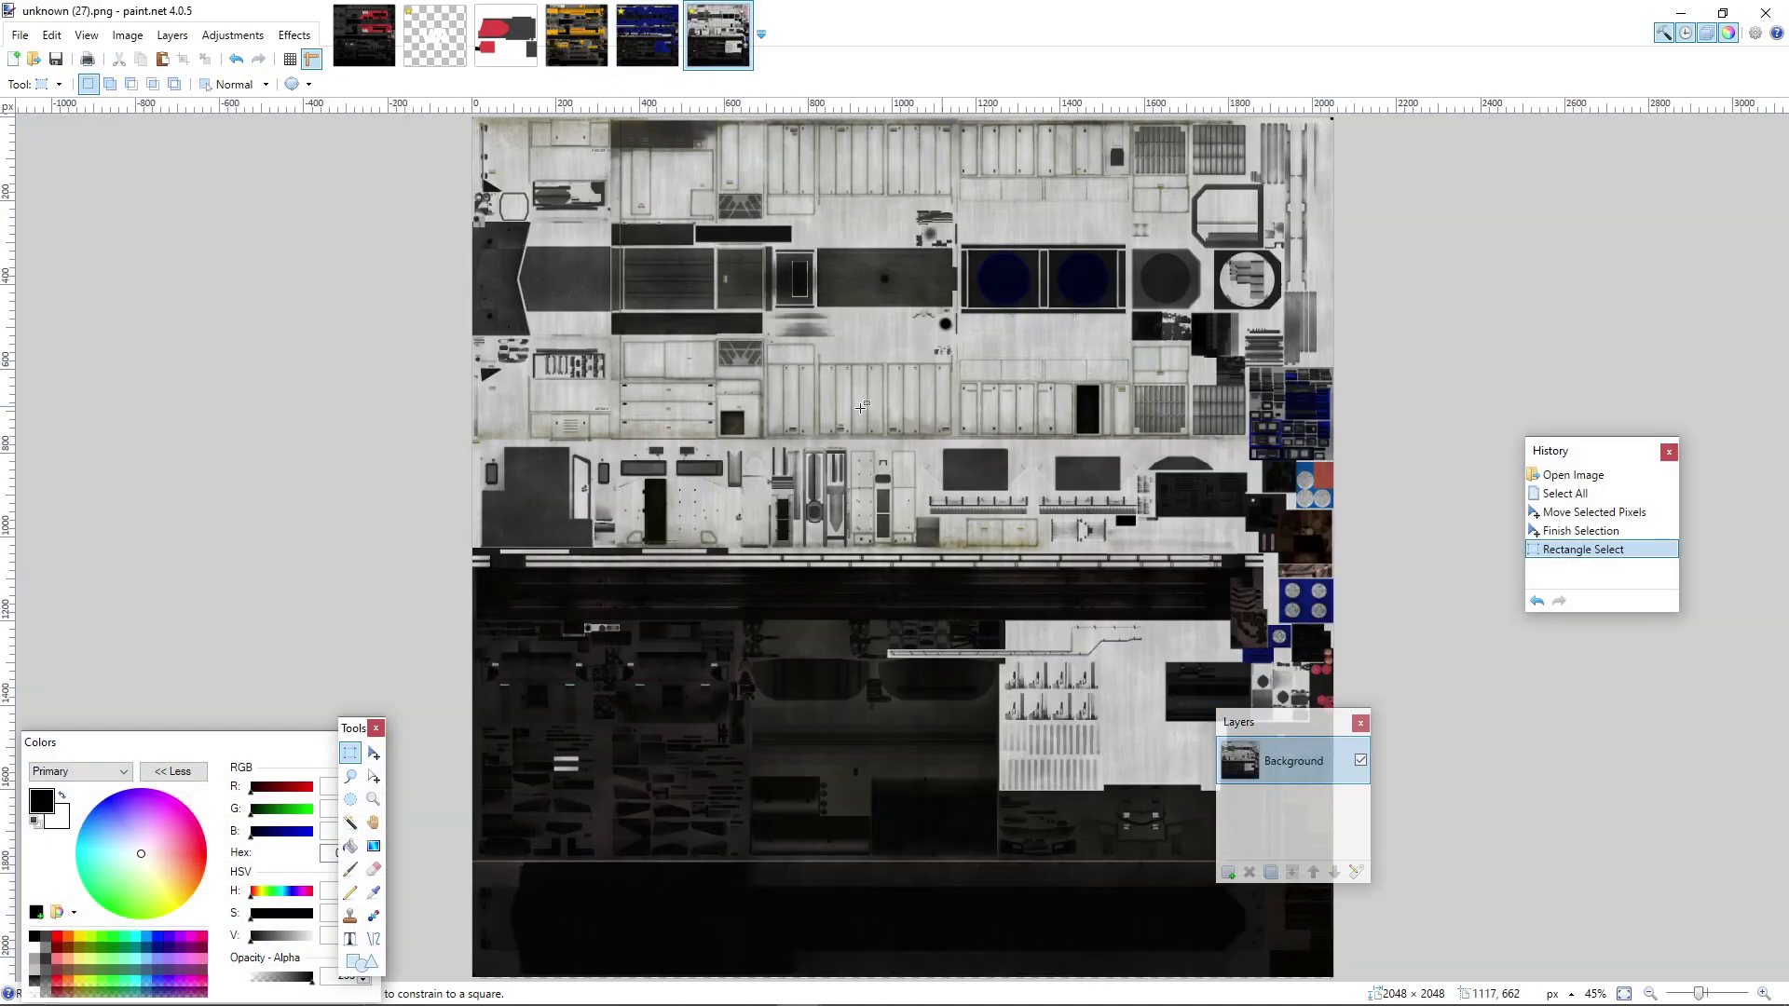
- Add Layer 2 to map1.tga below Background, paste the grey texture into it, and reselect Background
{"action": "scroll", "coordinate": [959, 381], "scroll_direction": "down", "scroll_amount": 1}
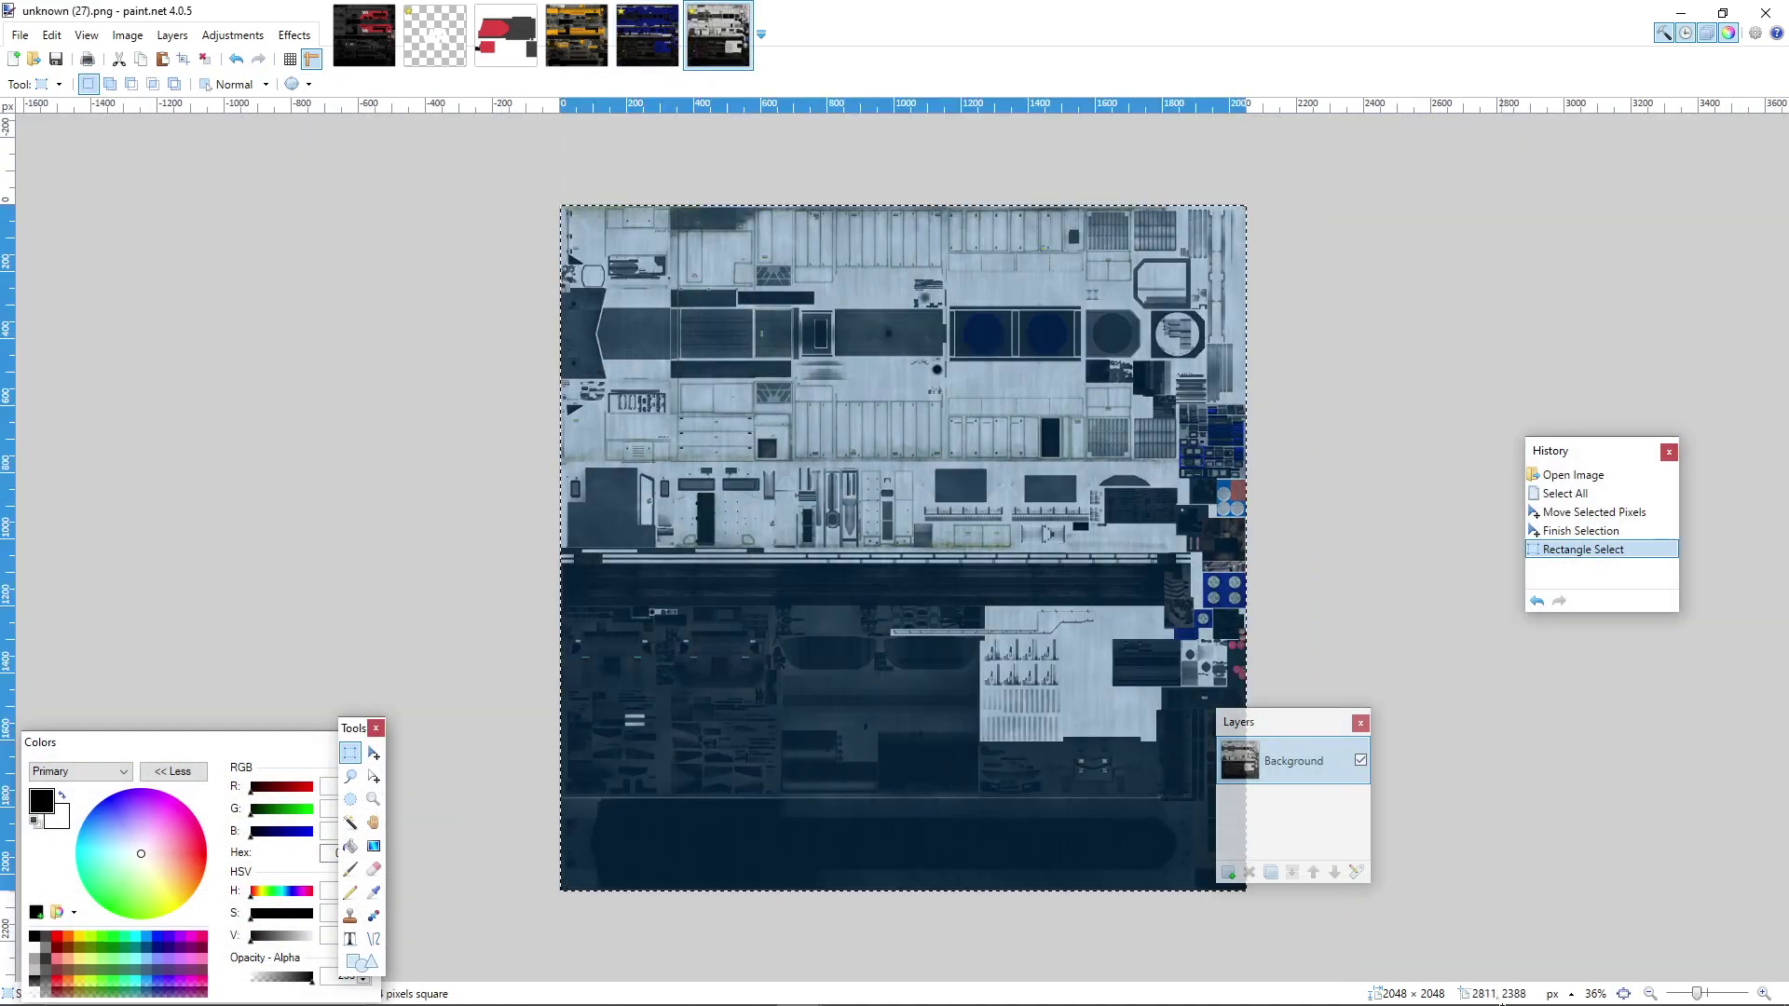
{"action": "left_click", "coordinate": [648, 38]}
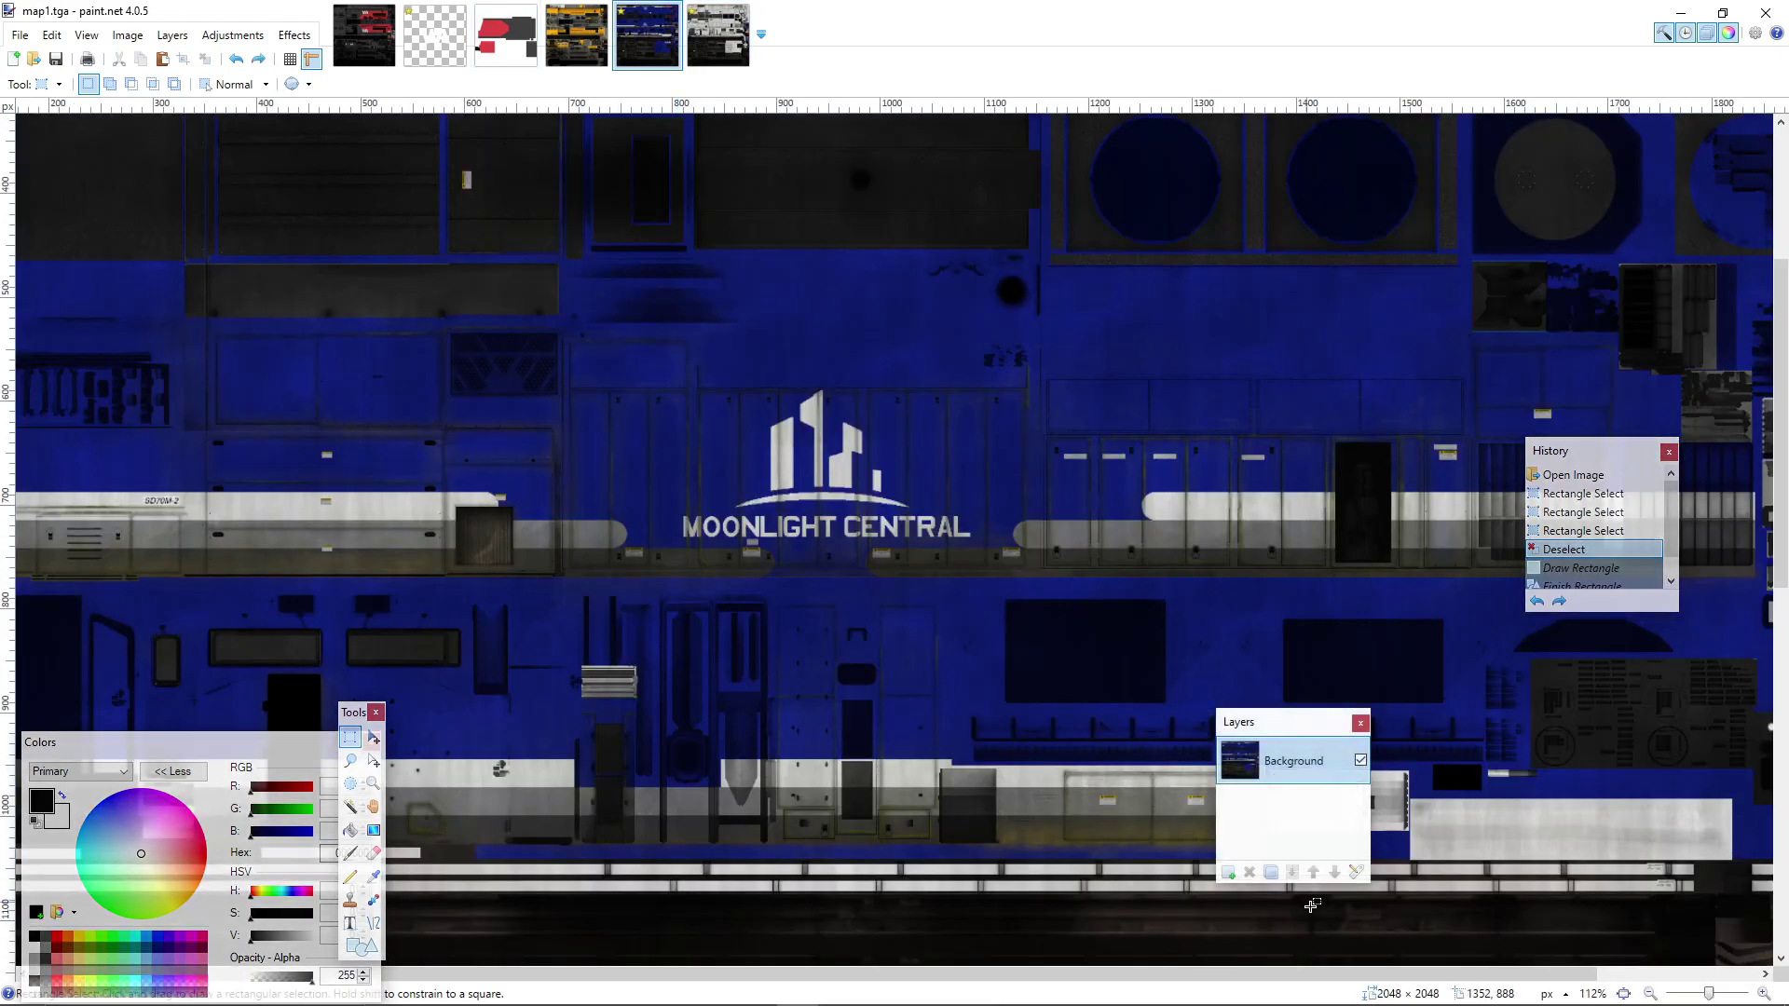
{"action": "left_click", "coordinate": [1228, 872]}
{"action": "left_click_drag", "start_coordinate": [1305, 760], "coordinate": [1301, 854]}
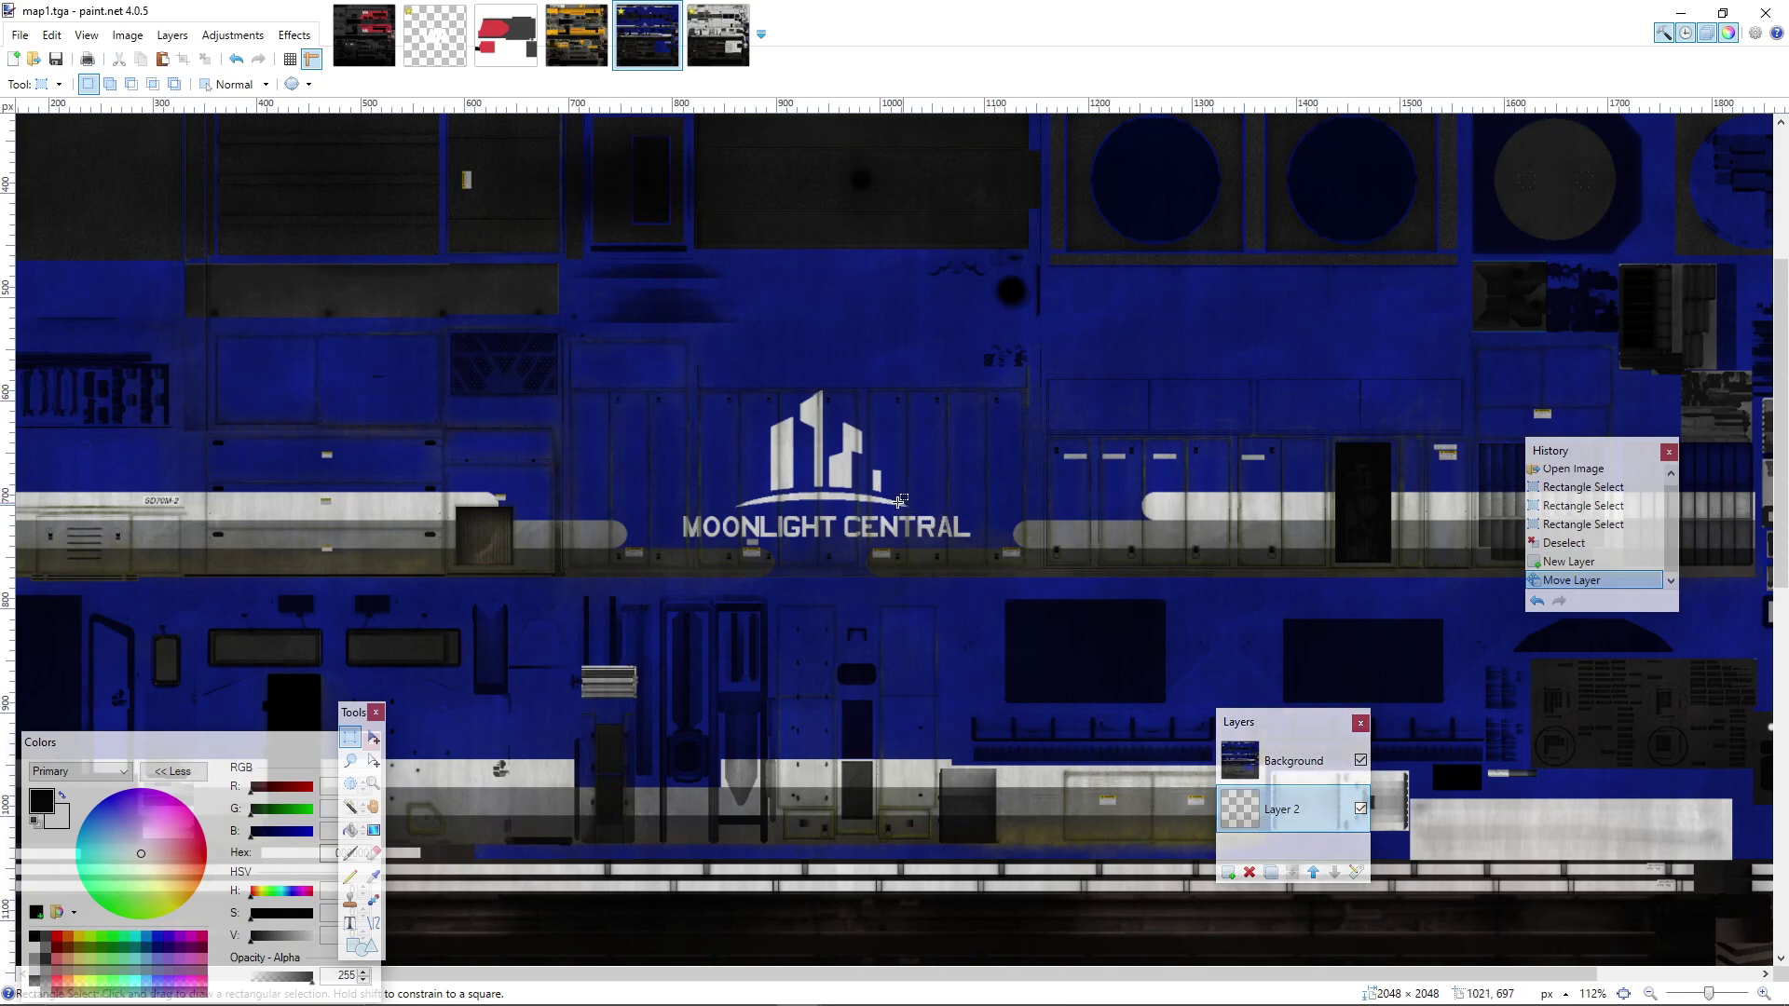
{"action": "key", "text": "ctrl+v"}
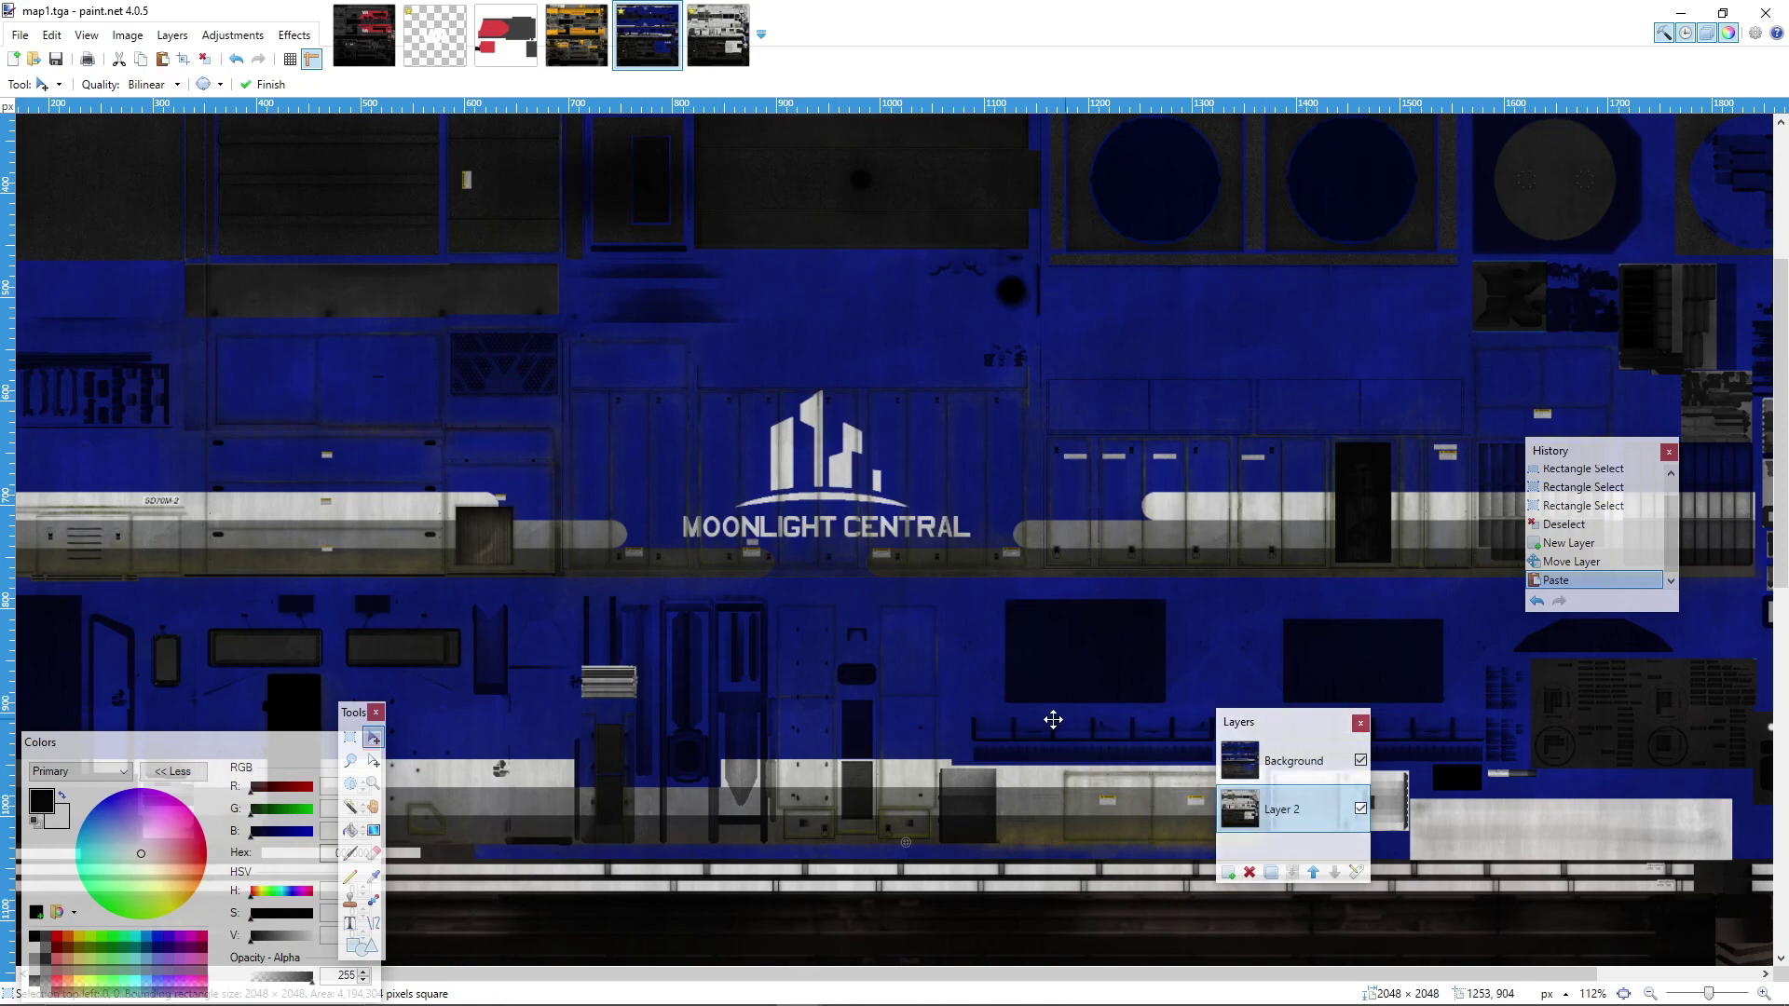
{"action": "scroll", "coordinate": [932, 562], "scroll_direction": "down", "scroll_amount": 2}
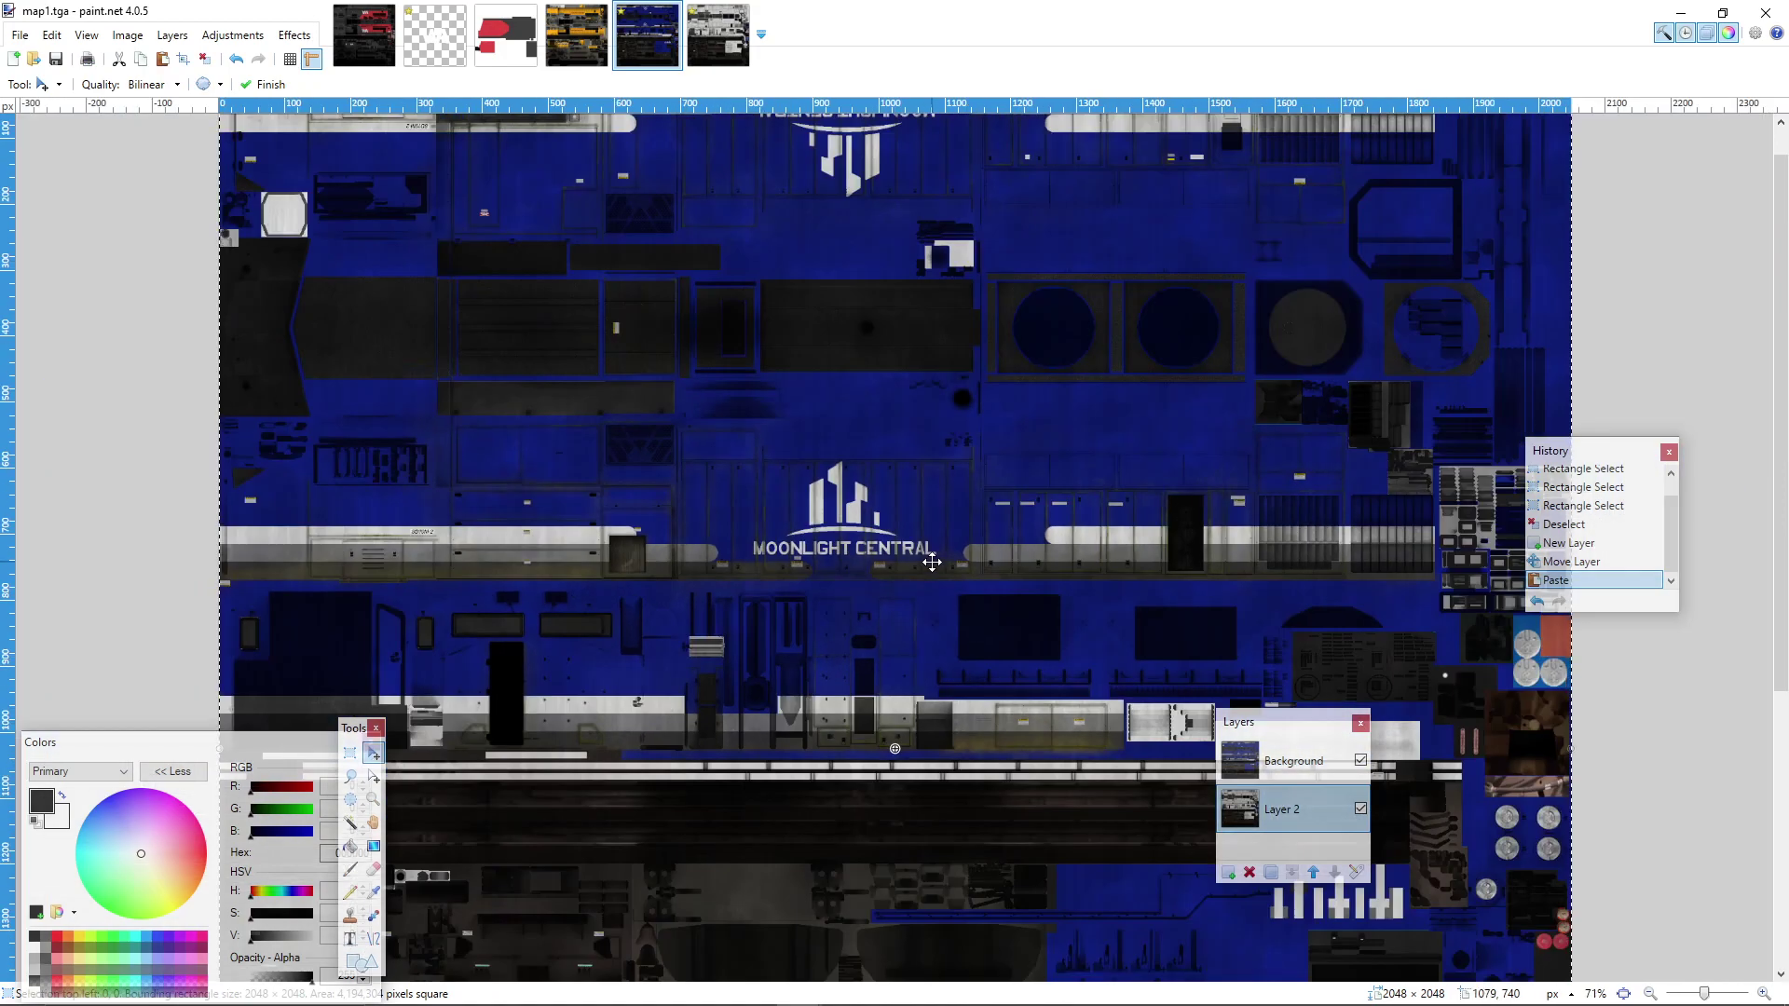
{"action": "left_click", "coordinate": [1273, 764]}
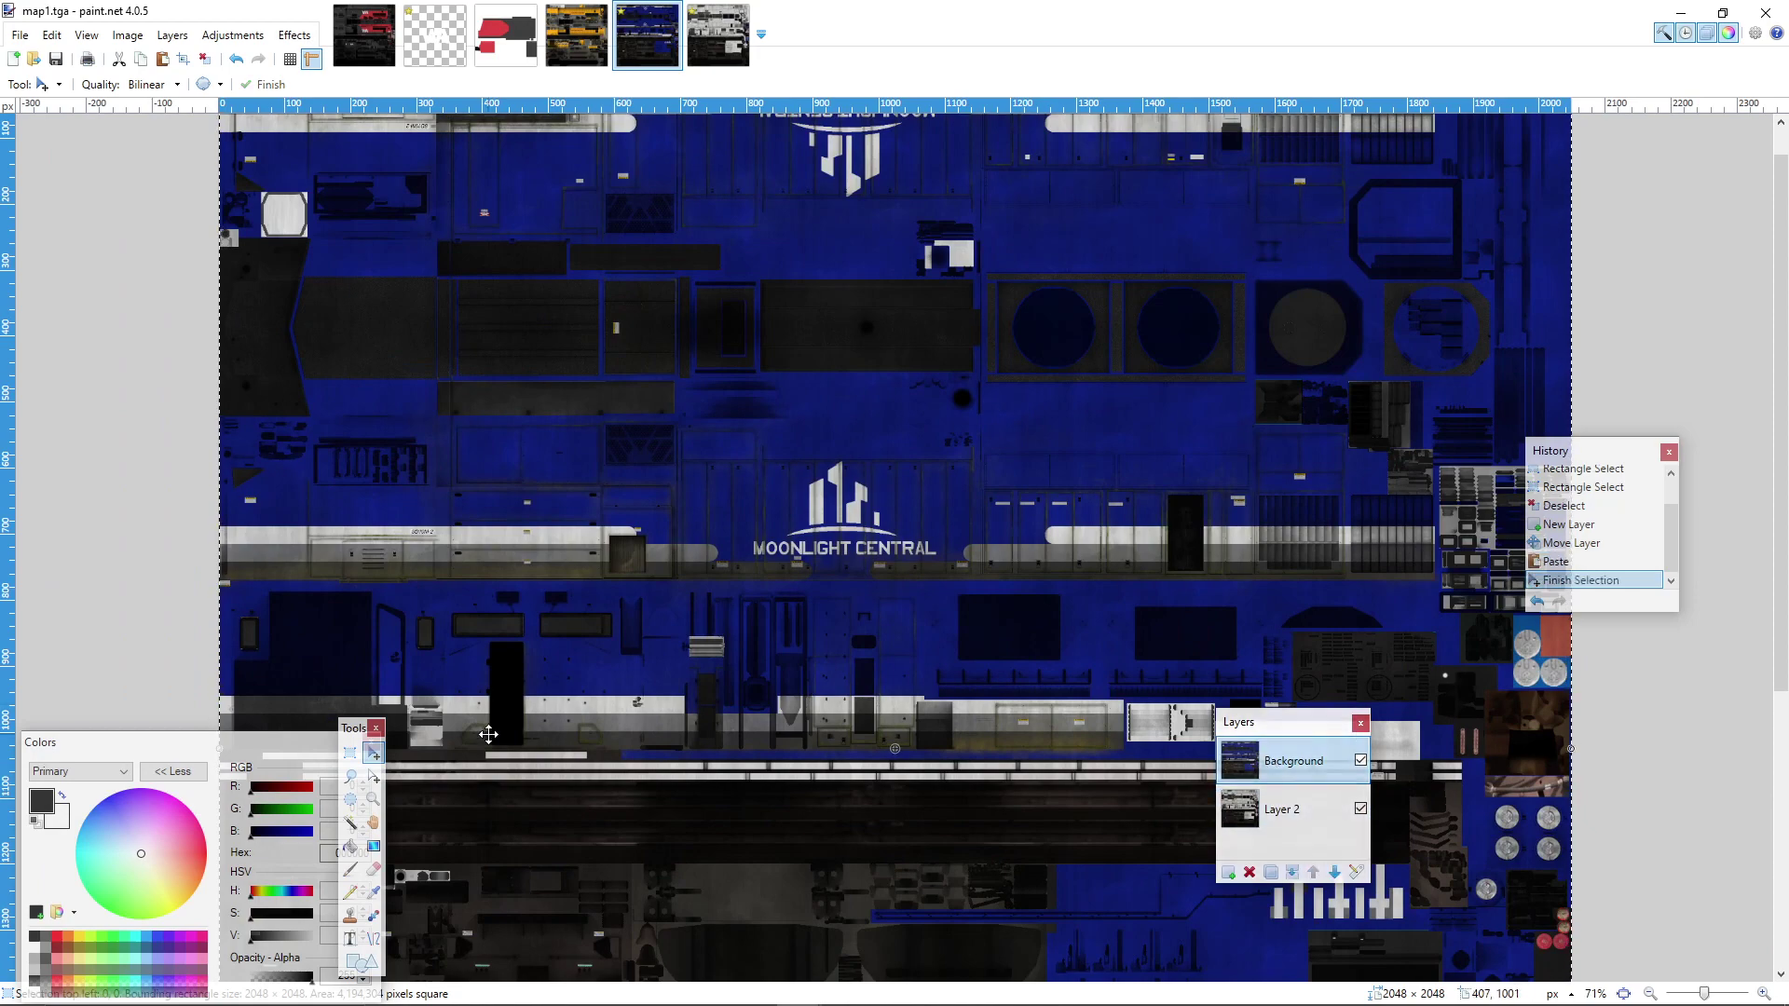
{"action": "left_click", "coordinate": [351, 752]}
{"action": "left_click", "coordinate": [808, 506]}
- Cut the MOONLIGHT CENTRAL lettering and the logo above it from the side panel
{"action": "scroll", "coordinate": [808, 506], "scroll_direction": "up", "scroll_amount": 4}
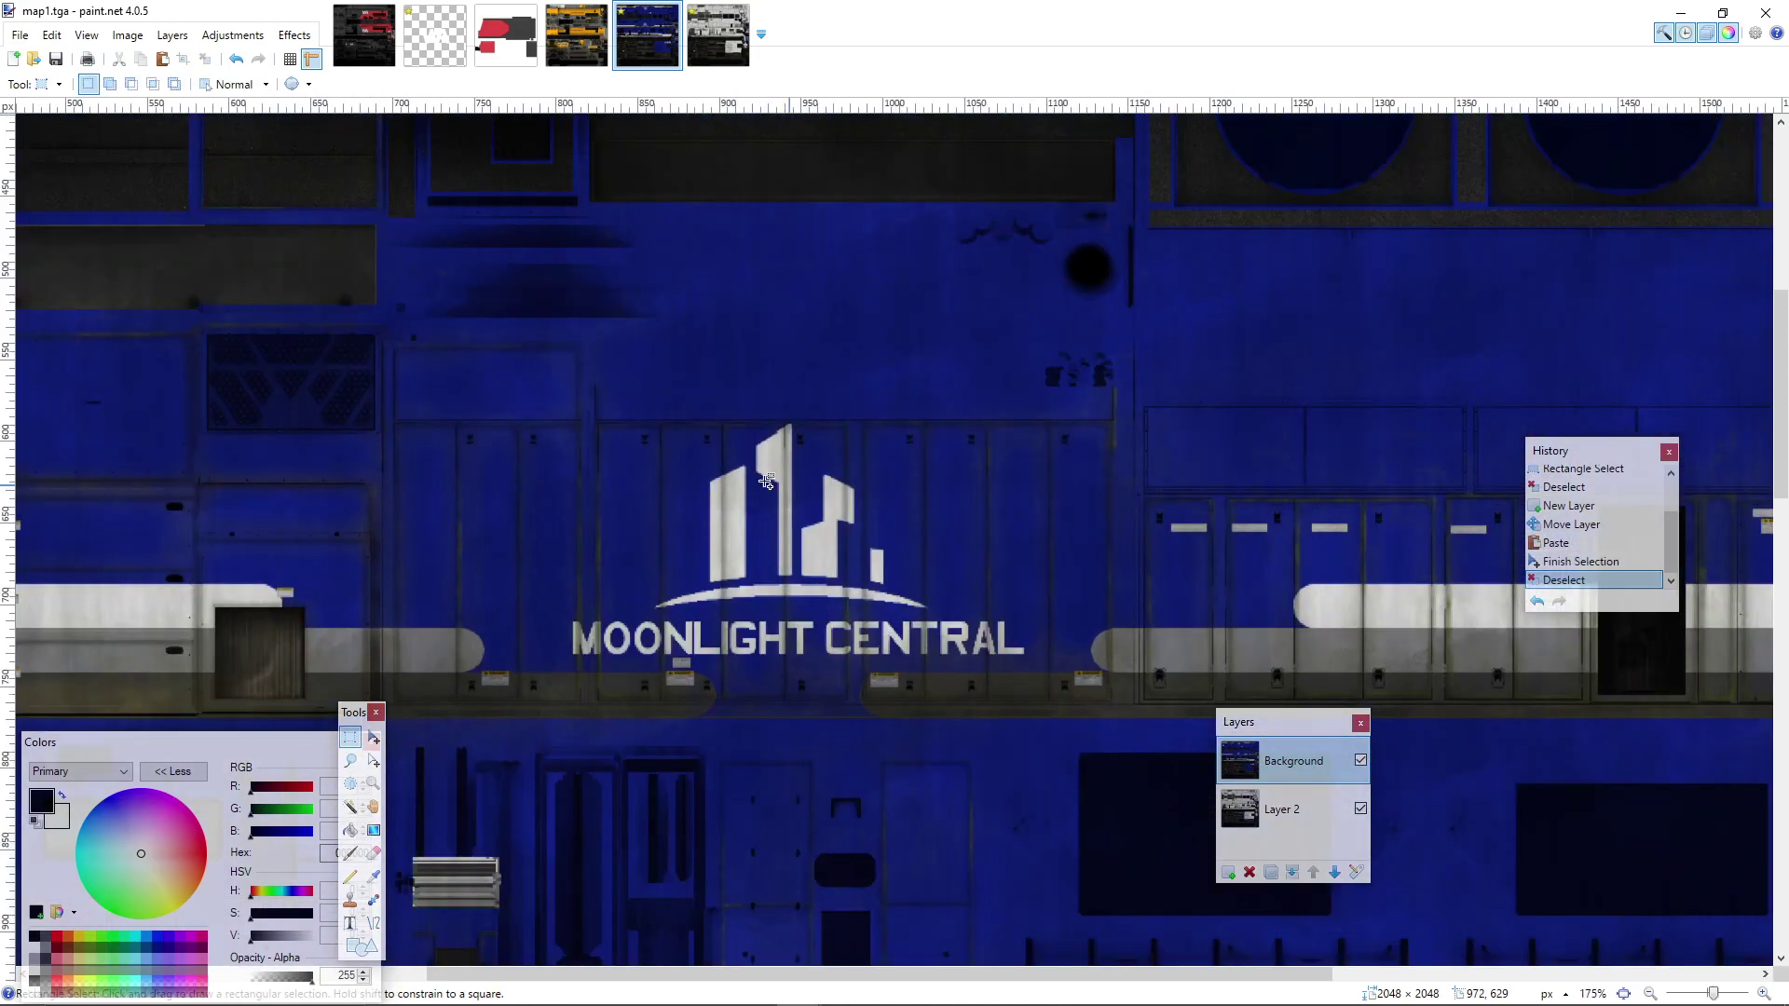
{"action": "left_click_drag", "start_coordinate": [564, 665], "coordinate": [1033, 618]}
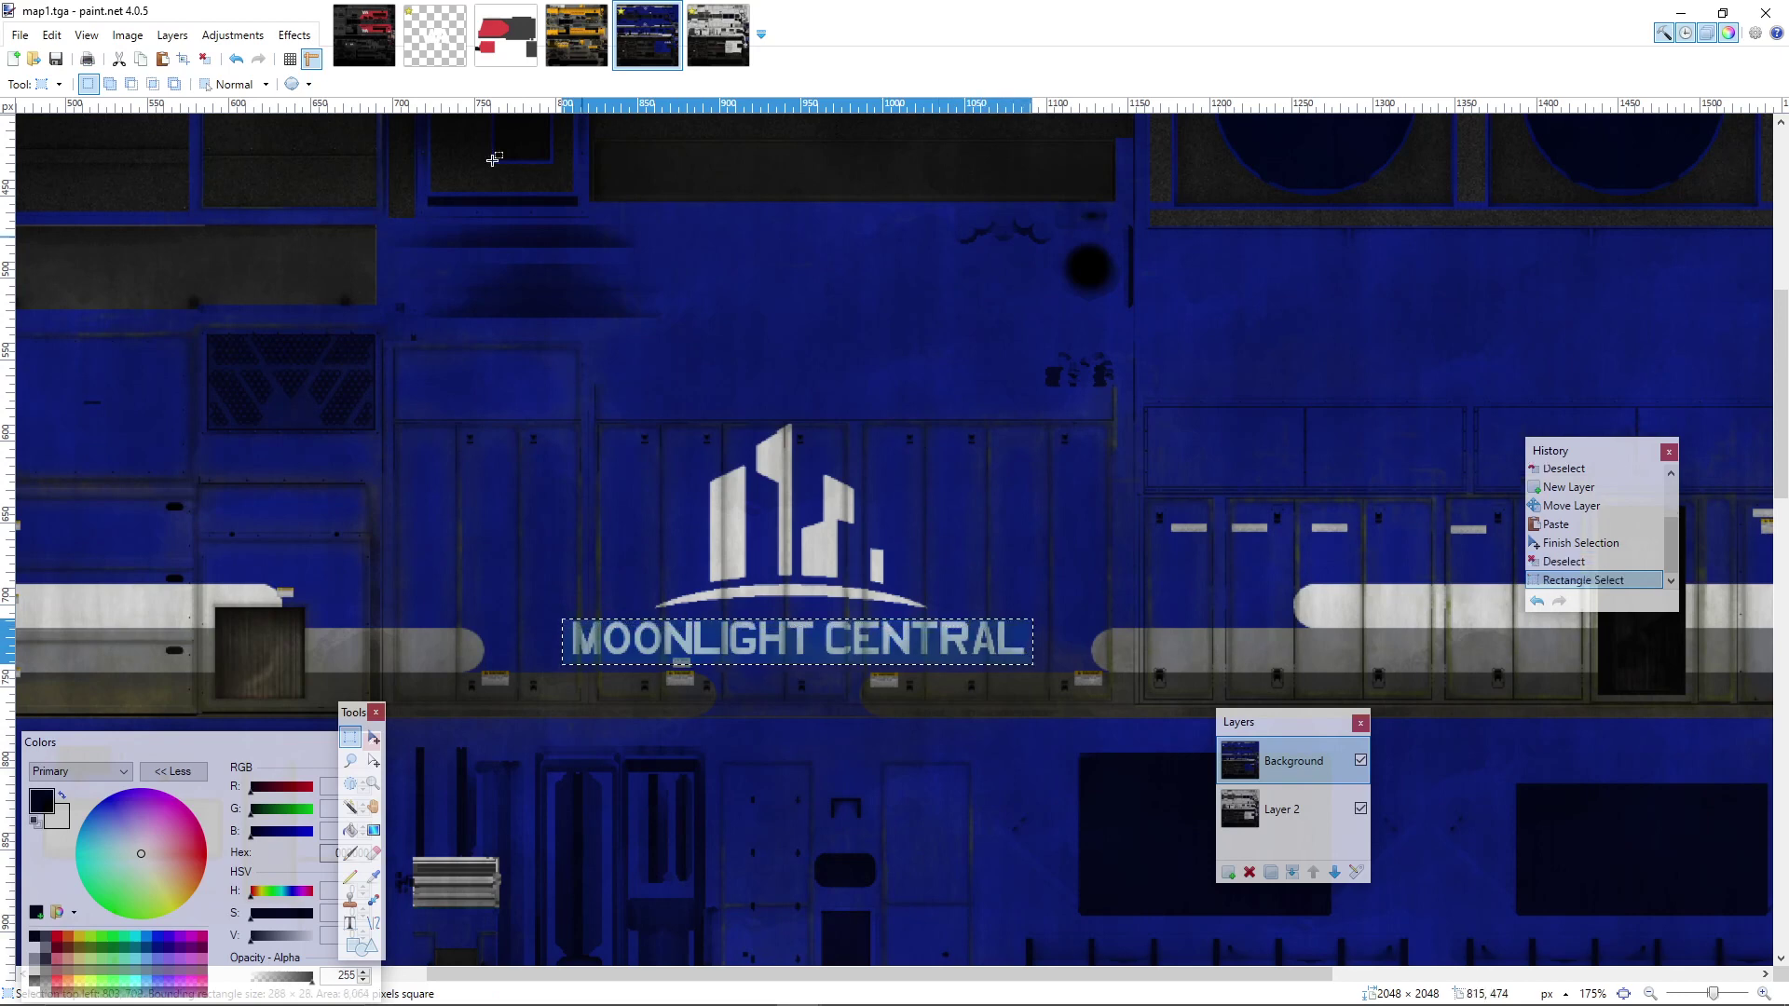
{"action": "left_click", "coordinate": [119, 60]}
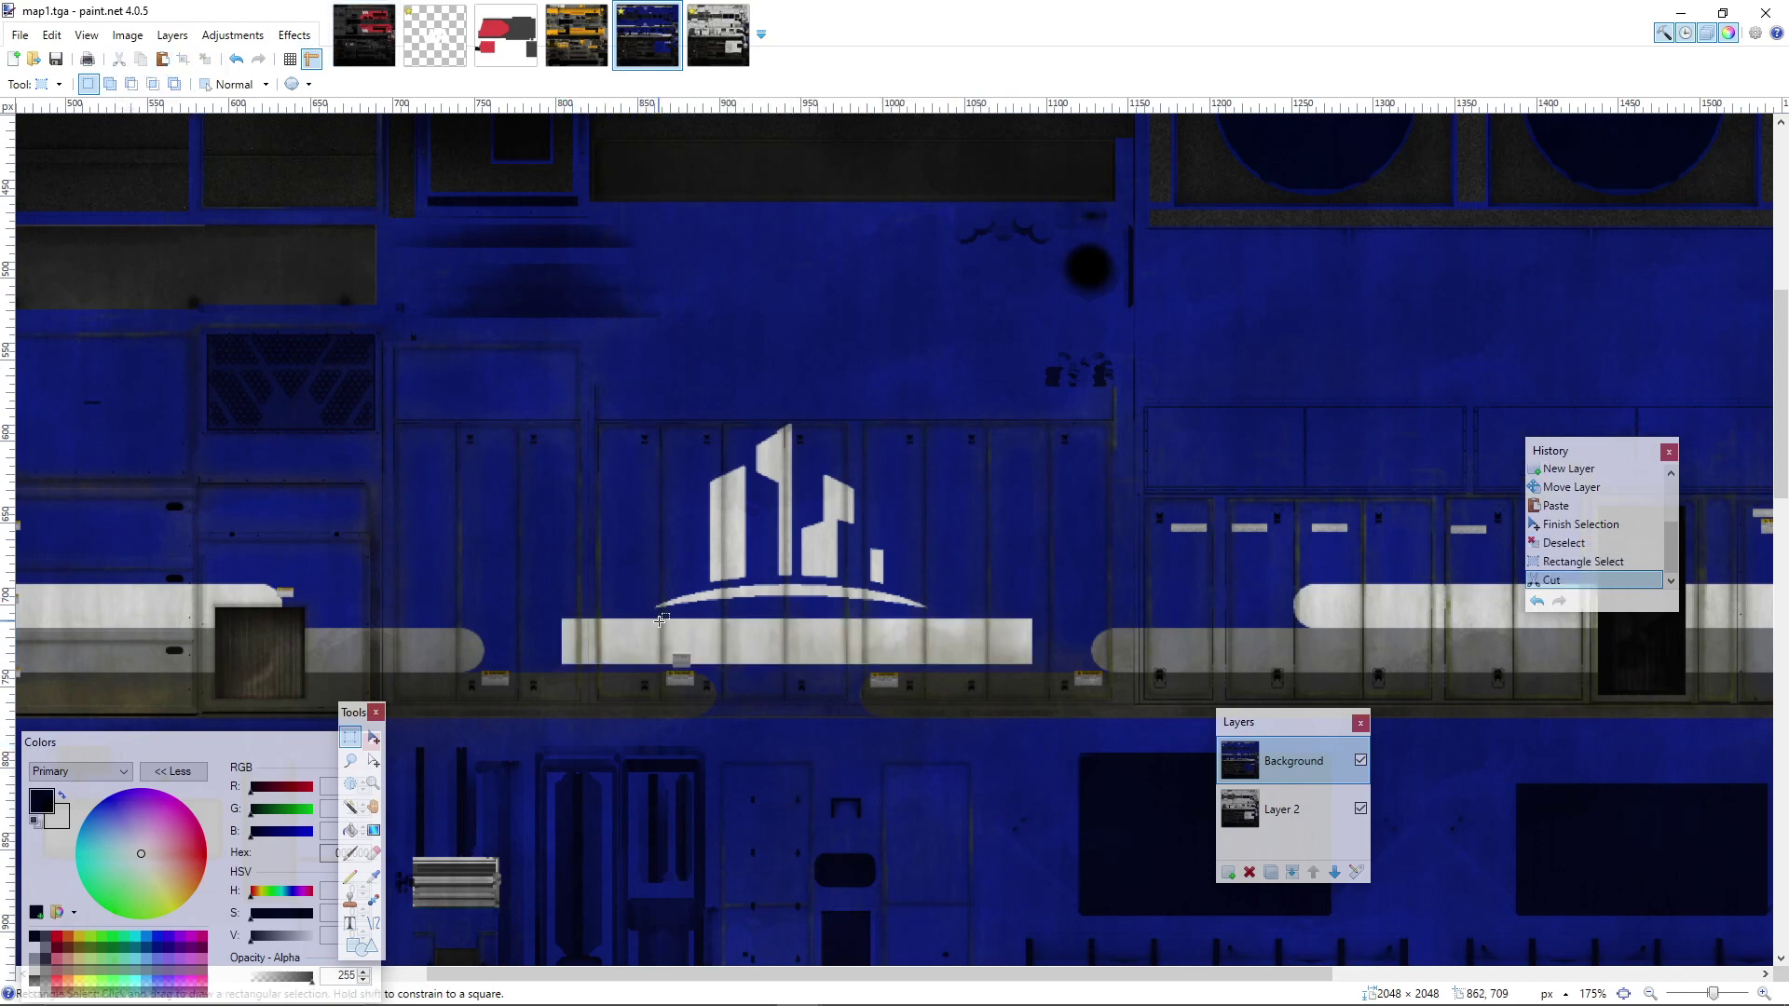
{"action": "left_click_drag", "start_coordinate": [656, 614], "coordinate": [983, 422]}
{"action": "left_click", "coordinate": [118, 59]}
- Cut the upside-down lettering from the top panel and clear the selection
{"action": "scroll", "coordinate": [816, 426], "scroll_direction": "down", "scroll_amount": 4}
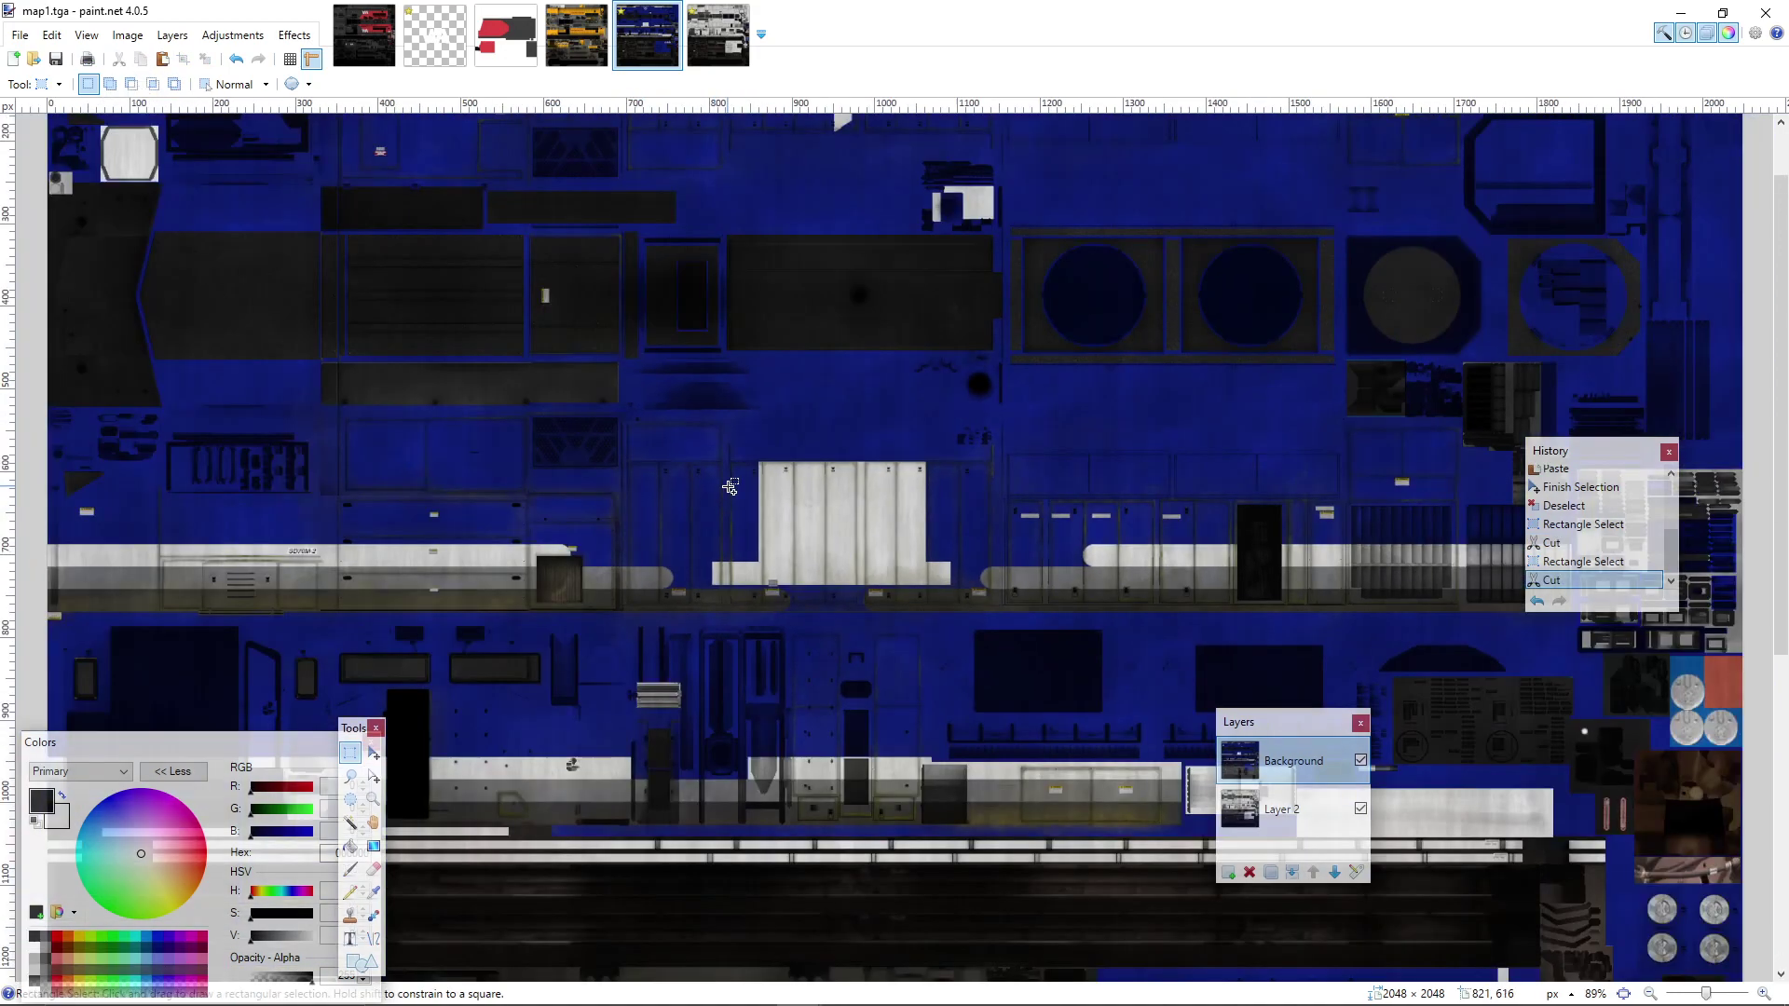
{"action": "scroll", "coordinate": [816, 426], "scroll_direction": "up", "scroll_amount": 4}
{"action": "scroll", "coordinate": [746, 223], "scroll_direction": "up", "scroll_amount": 3}
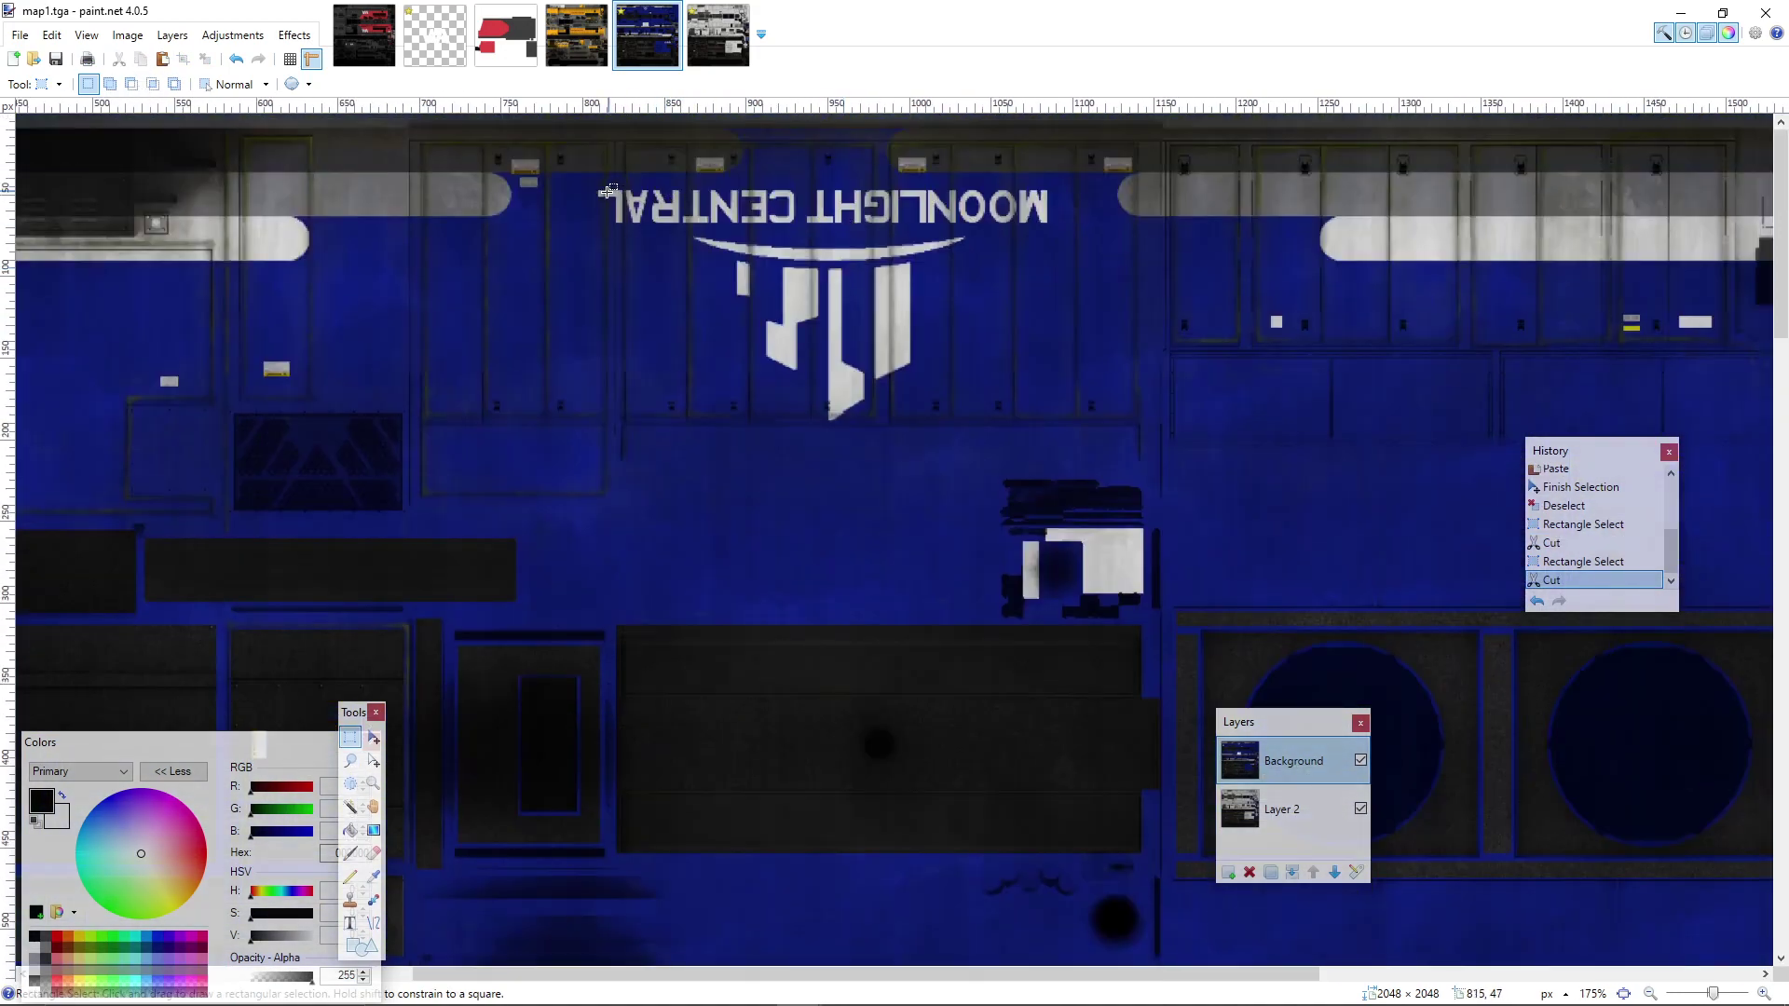
{"action": "left_click_drag", "start_coordinate": [592, 189], "coordinate": [1063, 231]}
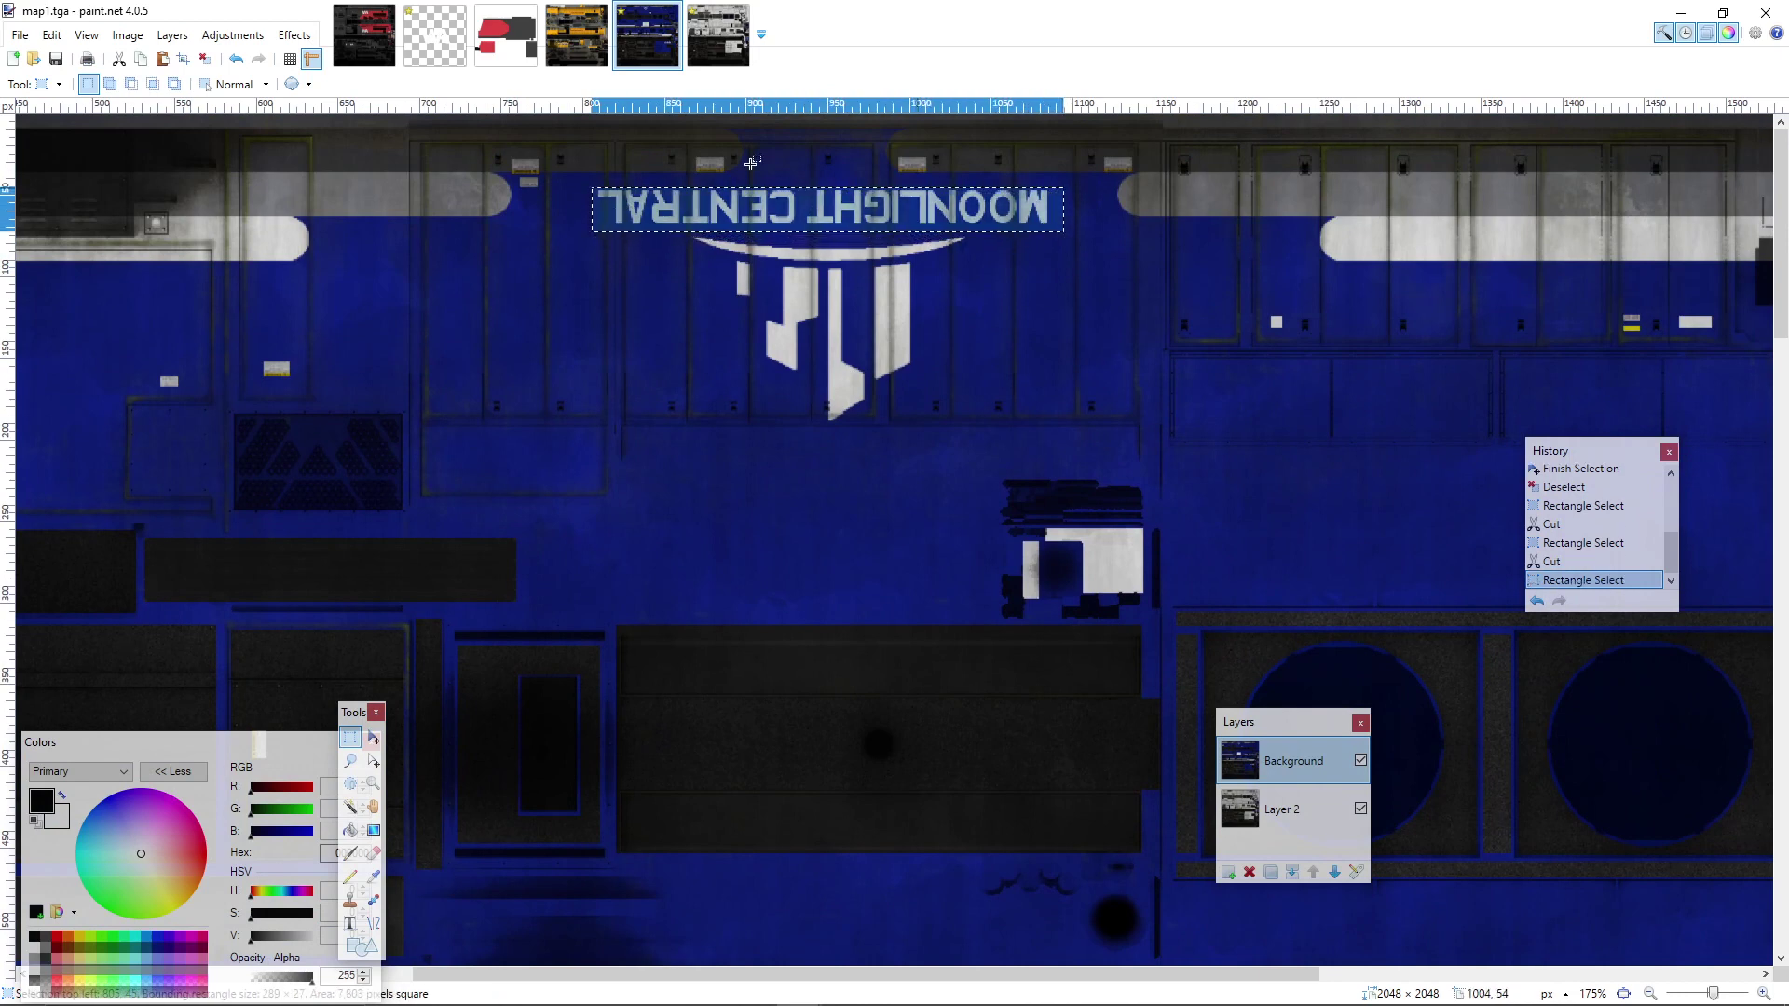
{"action": "left_click", "coordinate": [117, 60]}
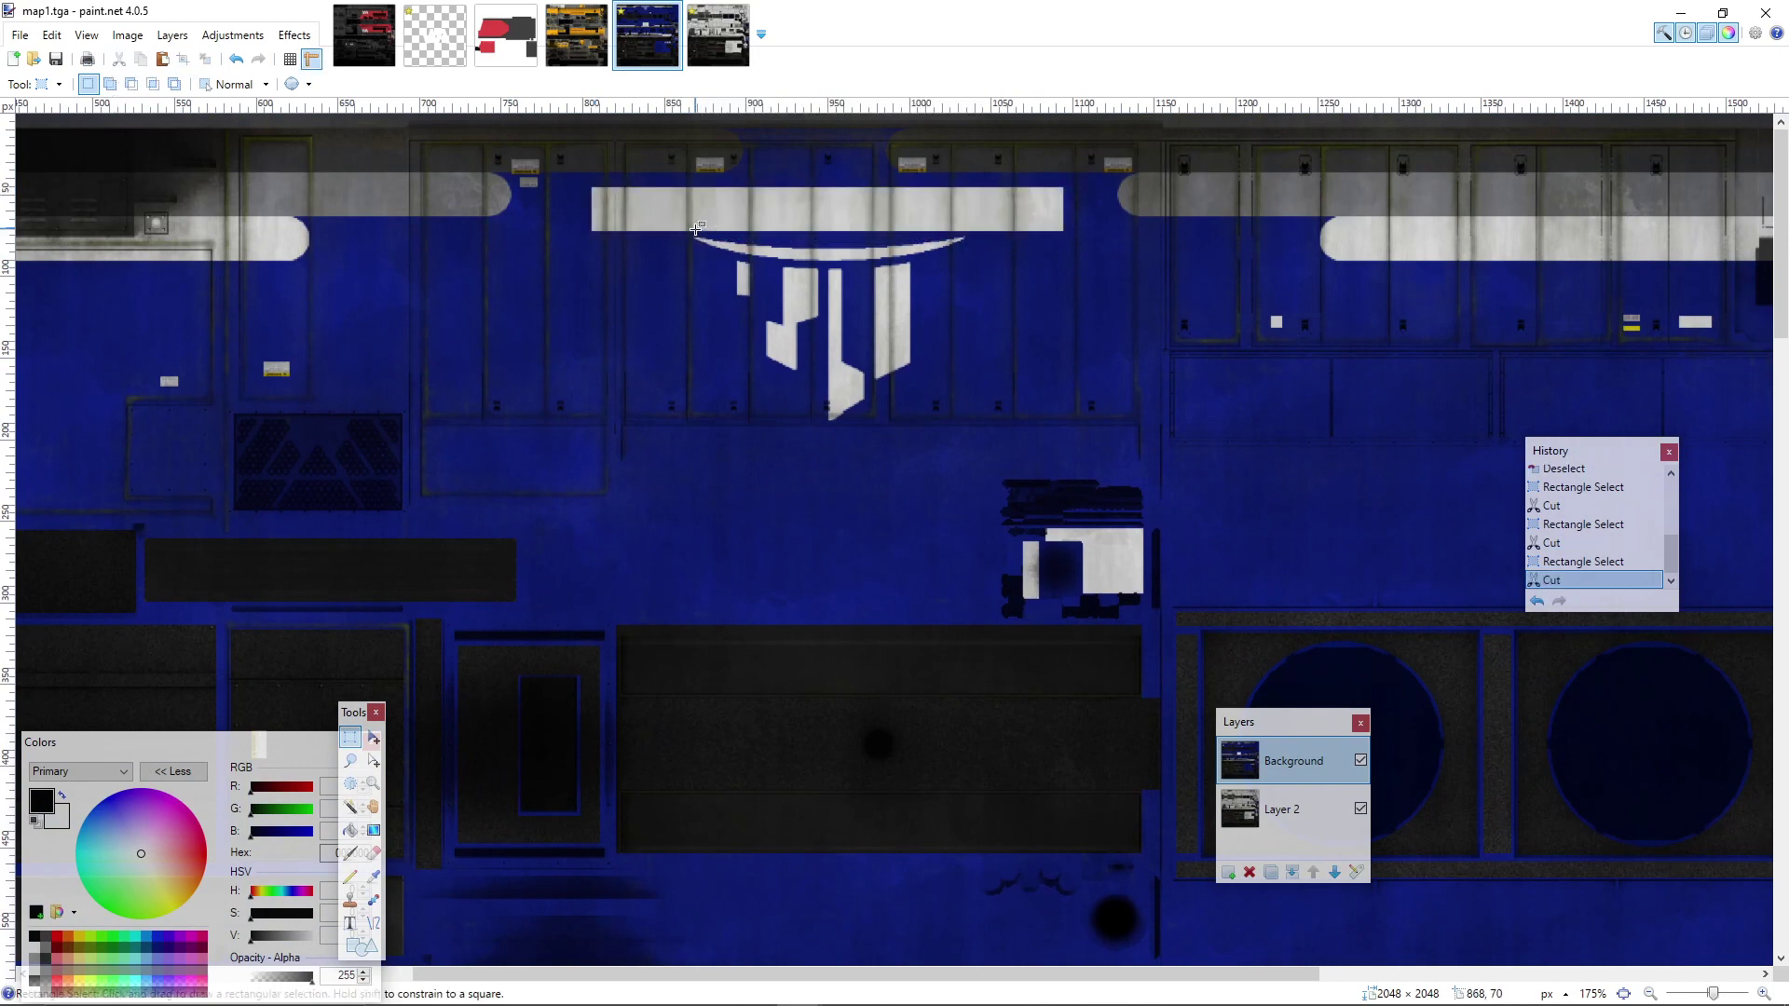
{"action": "left_click_drag", "start_coordinate": [689, 232], "coordinate": [1051, 420]}
{"action": "left_click", "coordinate": [620, 355]}
{"action": "scroll", "coordinate": [620, 355], "scroll_direction": "down", "scroll_amount": 5}
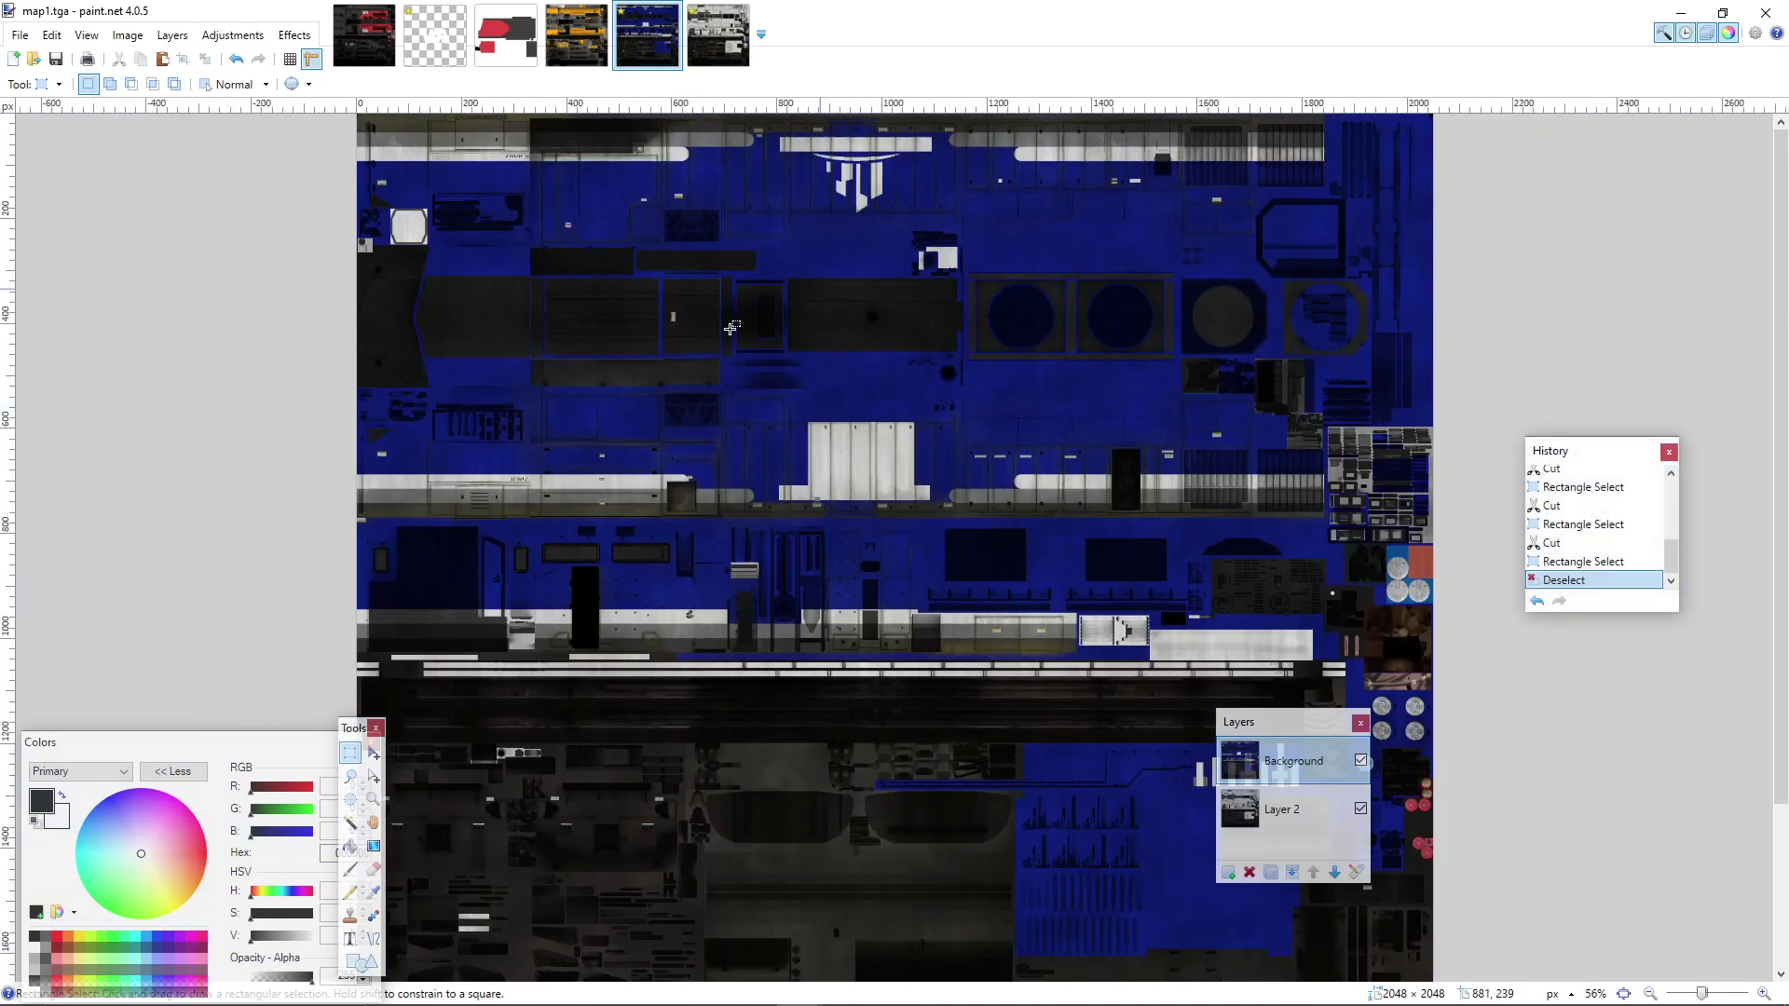
- Add small W&A text on the stripe left of the SD70M-2 label
{"action": "scroll", "coordinate": [507, 395], "scroll_direction": "up", "scroll_amount": 2}
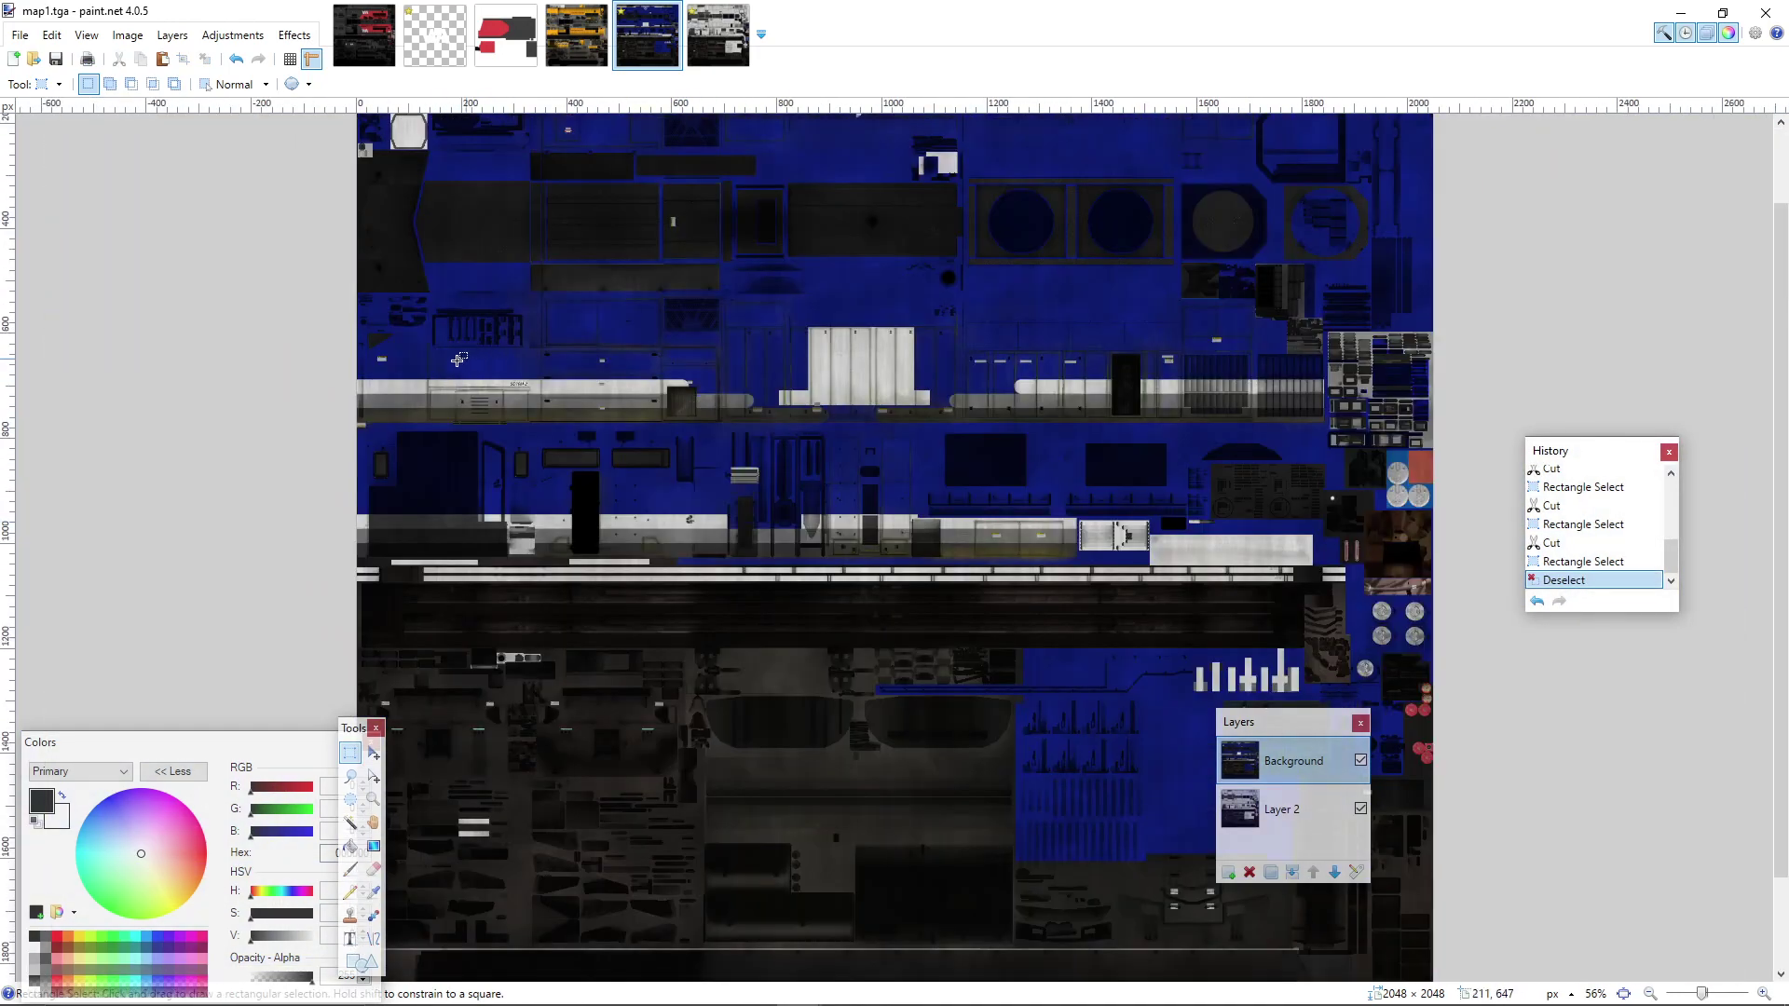
{"action": "scroll", "coordinate": [477, 357], "scroll_direction": "up", "scroll_amount": 8}
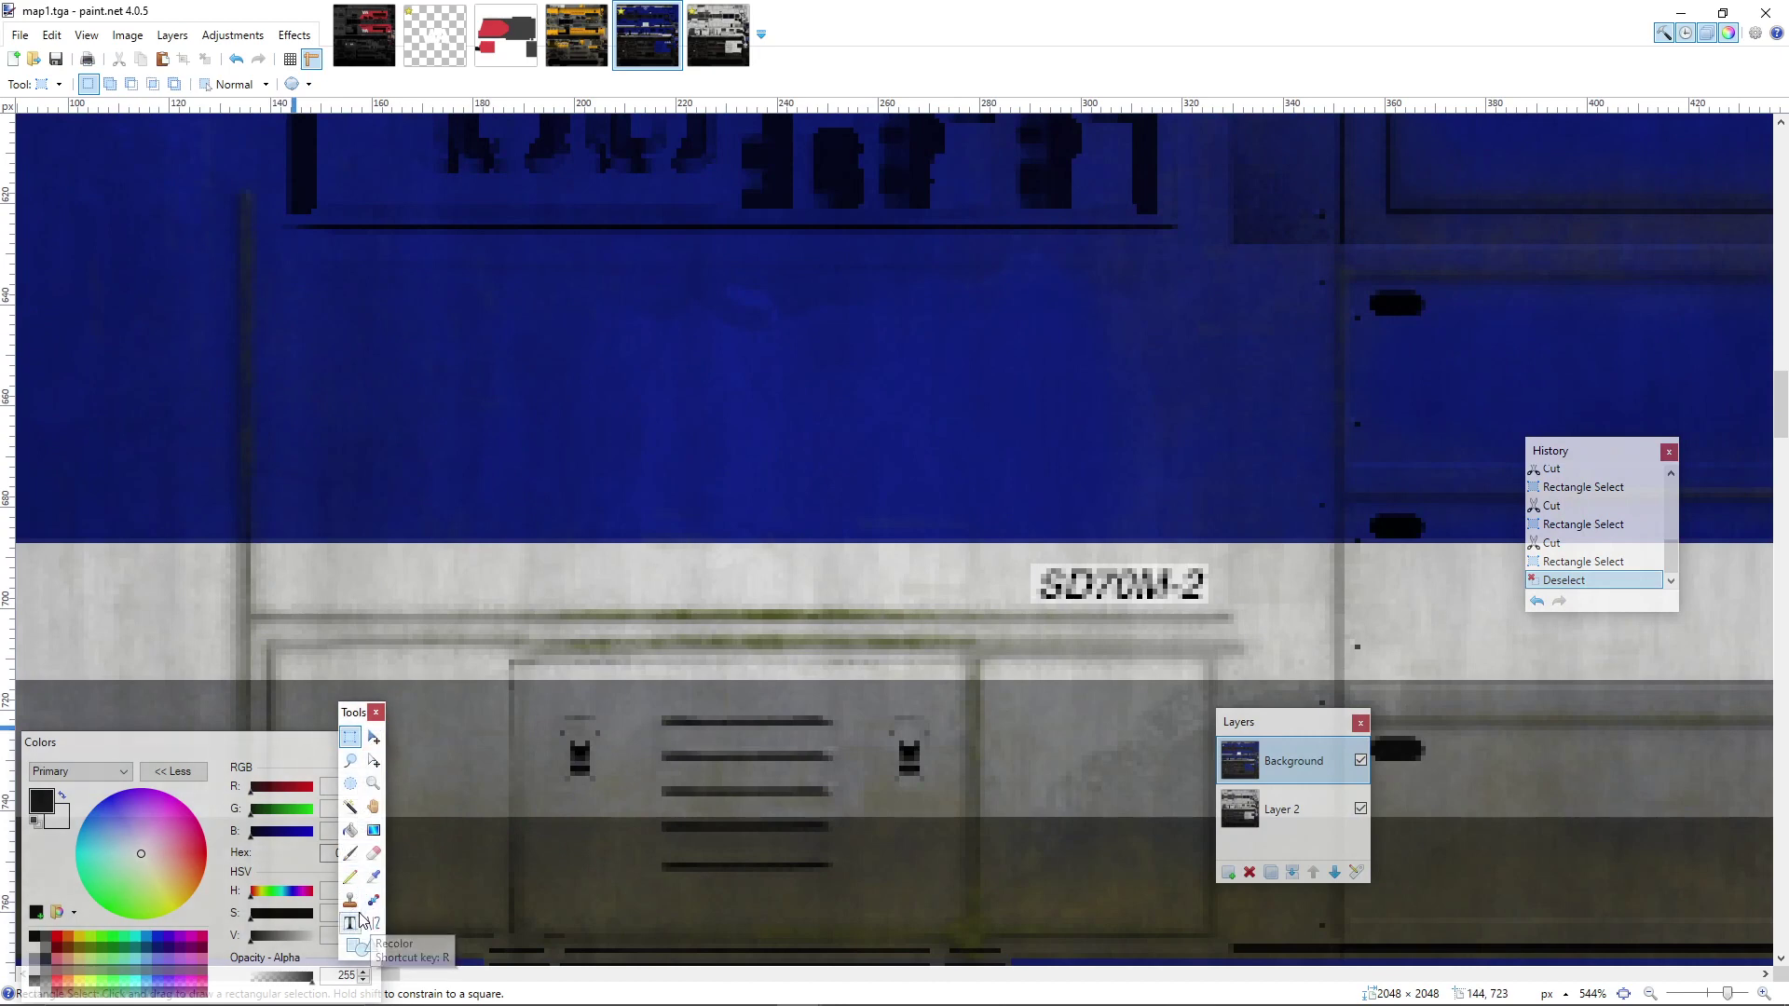
{"action": "left_click", "coordinate": [359, 920]}
{"action": "left_click", "coordinate": [492, 503]}
{"action": "type", "text": "W"}
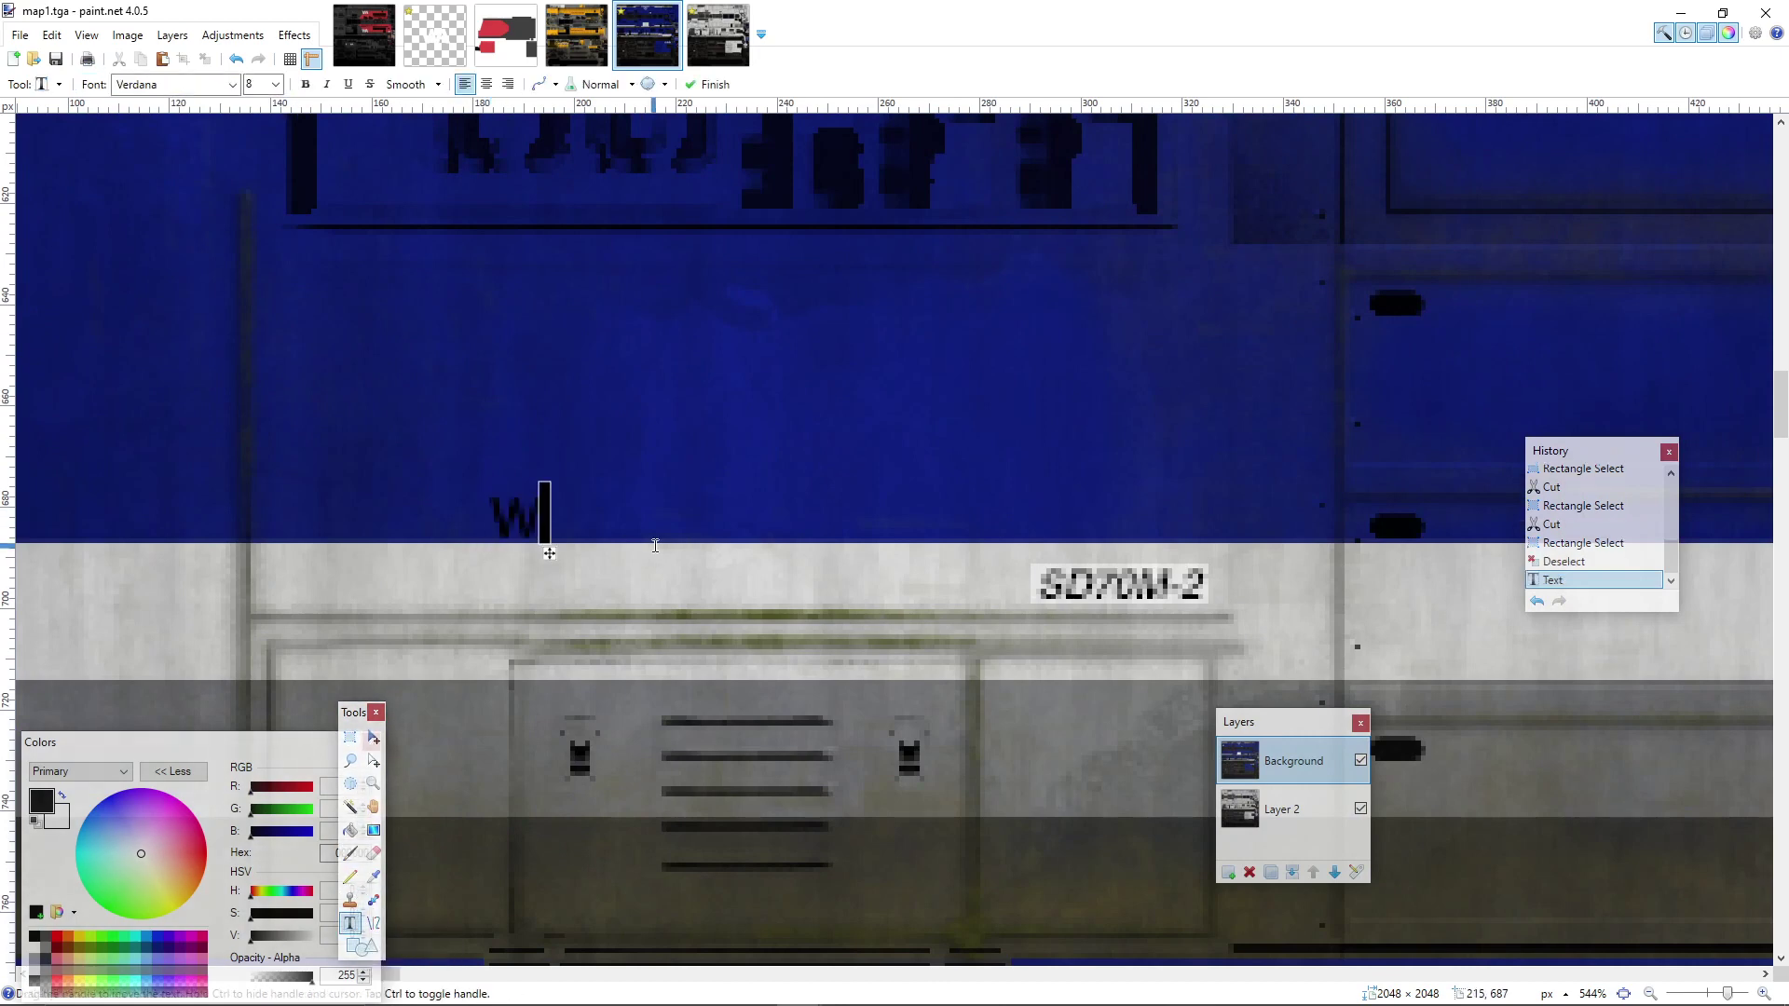
{"action": "type", "text": "&A"}
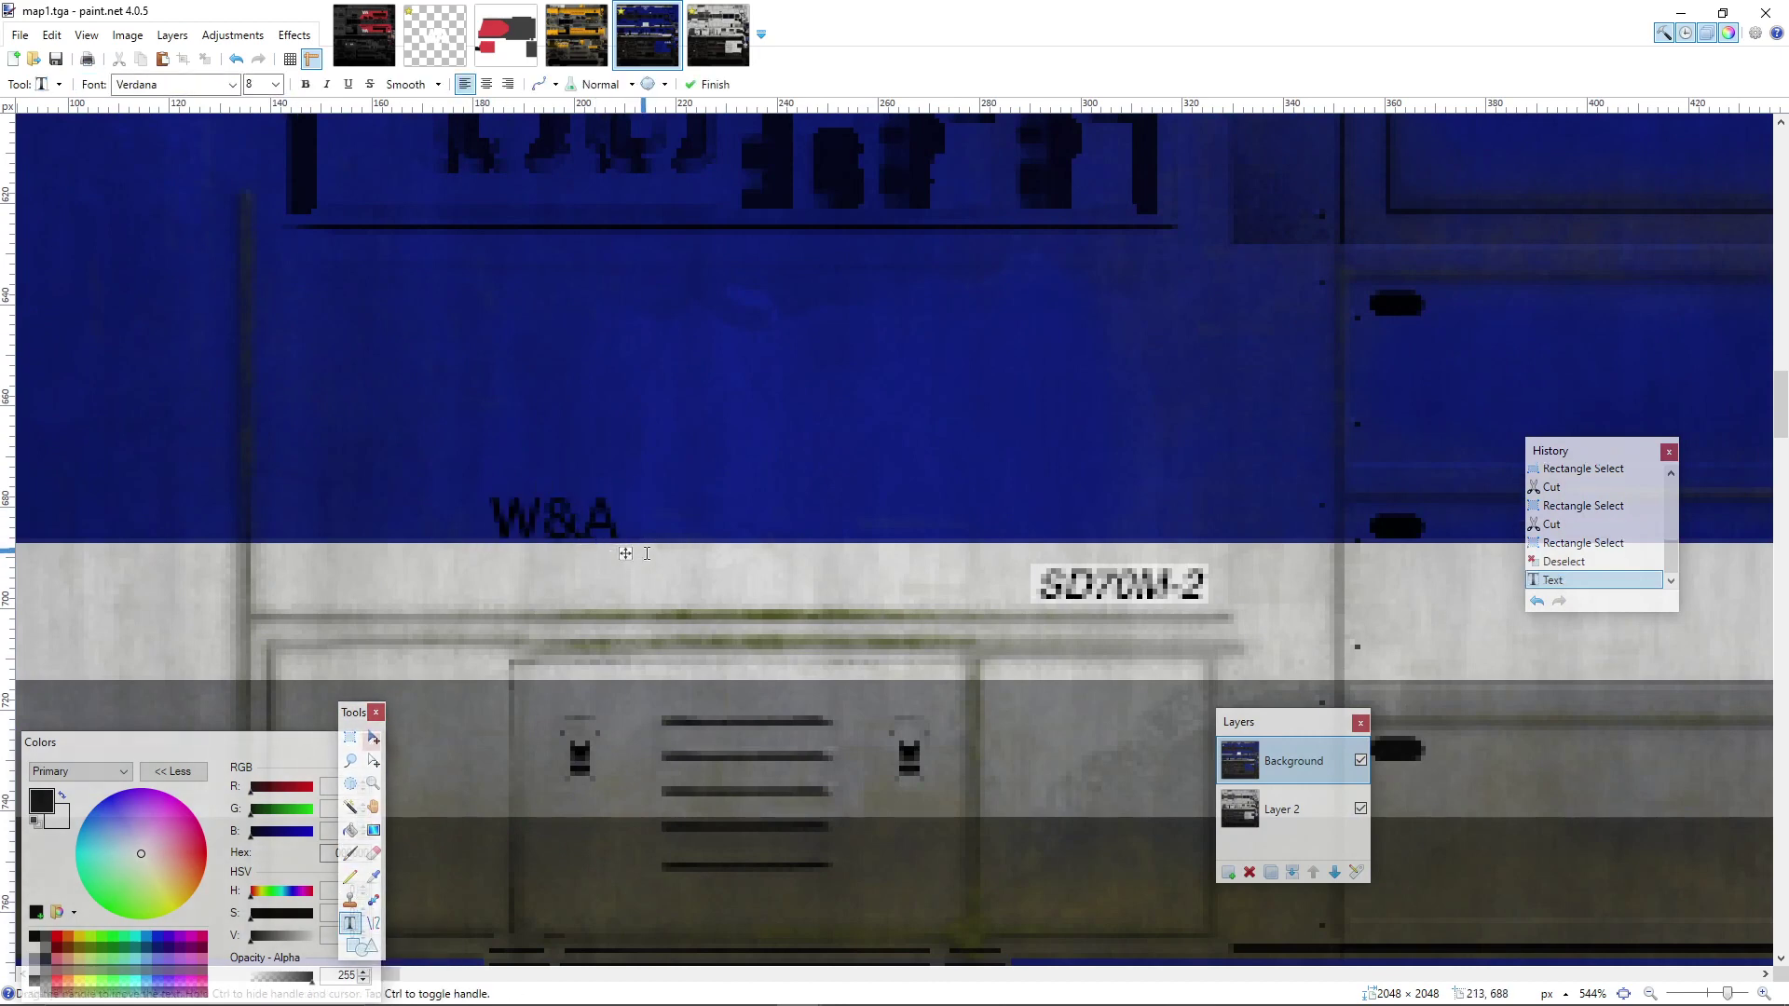
{"action": "left_click_drag", "start_coordinate": [630, 554], "coordinate": [403, 634]}
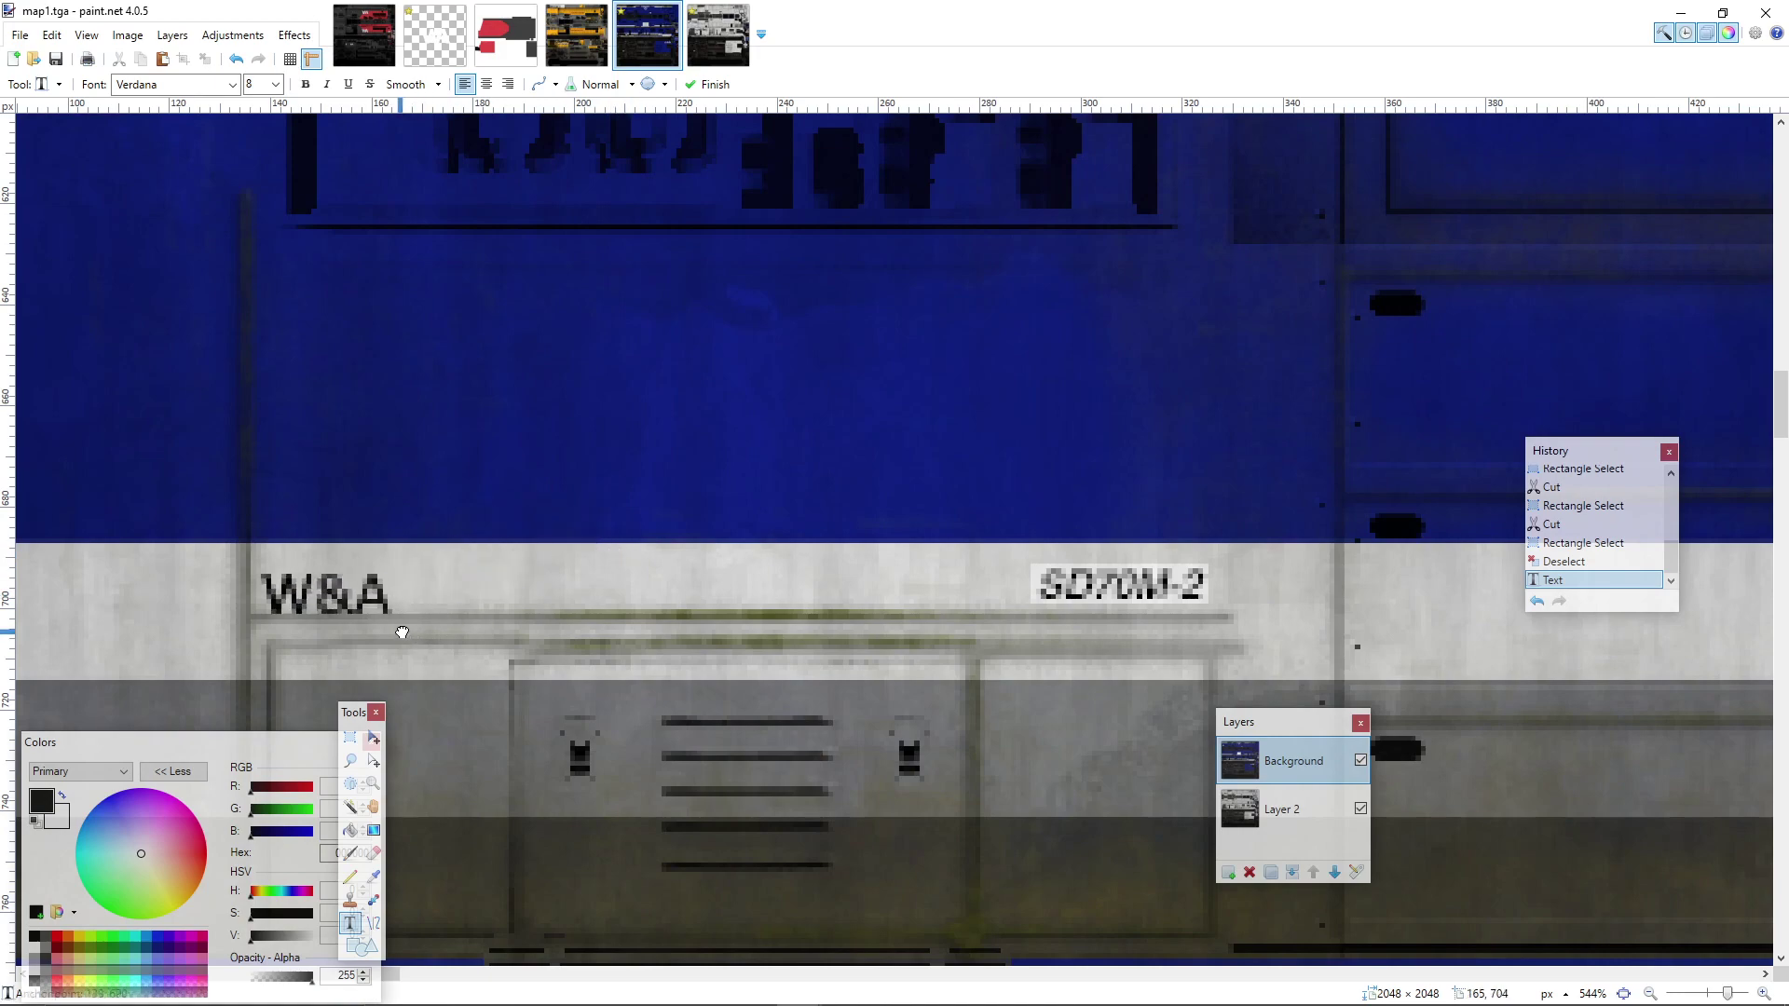
- Try W&A at size 16, then undo back to the original small W&A lettering
{"action": "scroll", "coordinate": [437, 631], "scroll_direction": "down", "scroll_amount": 5}
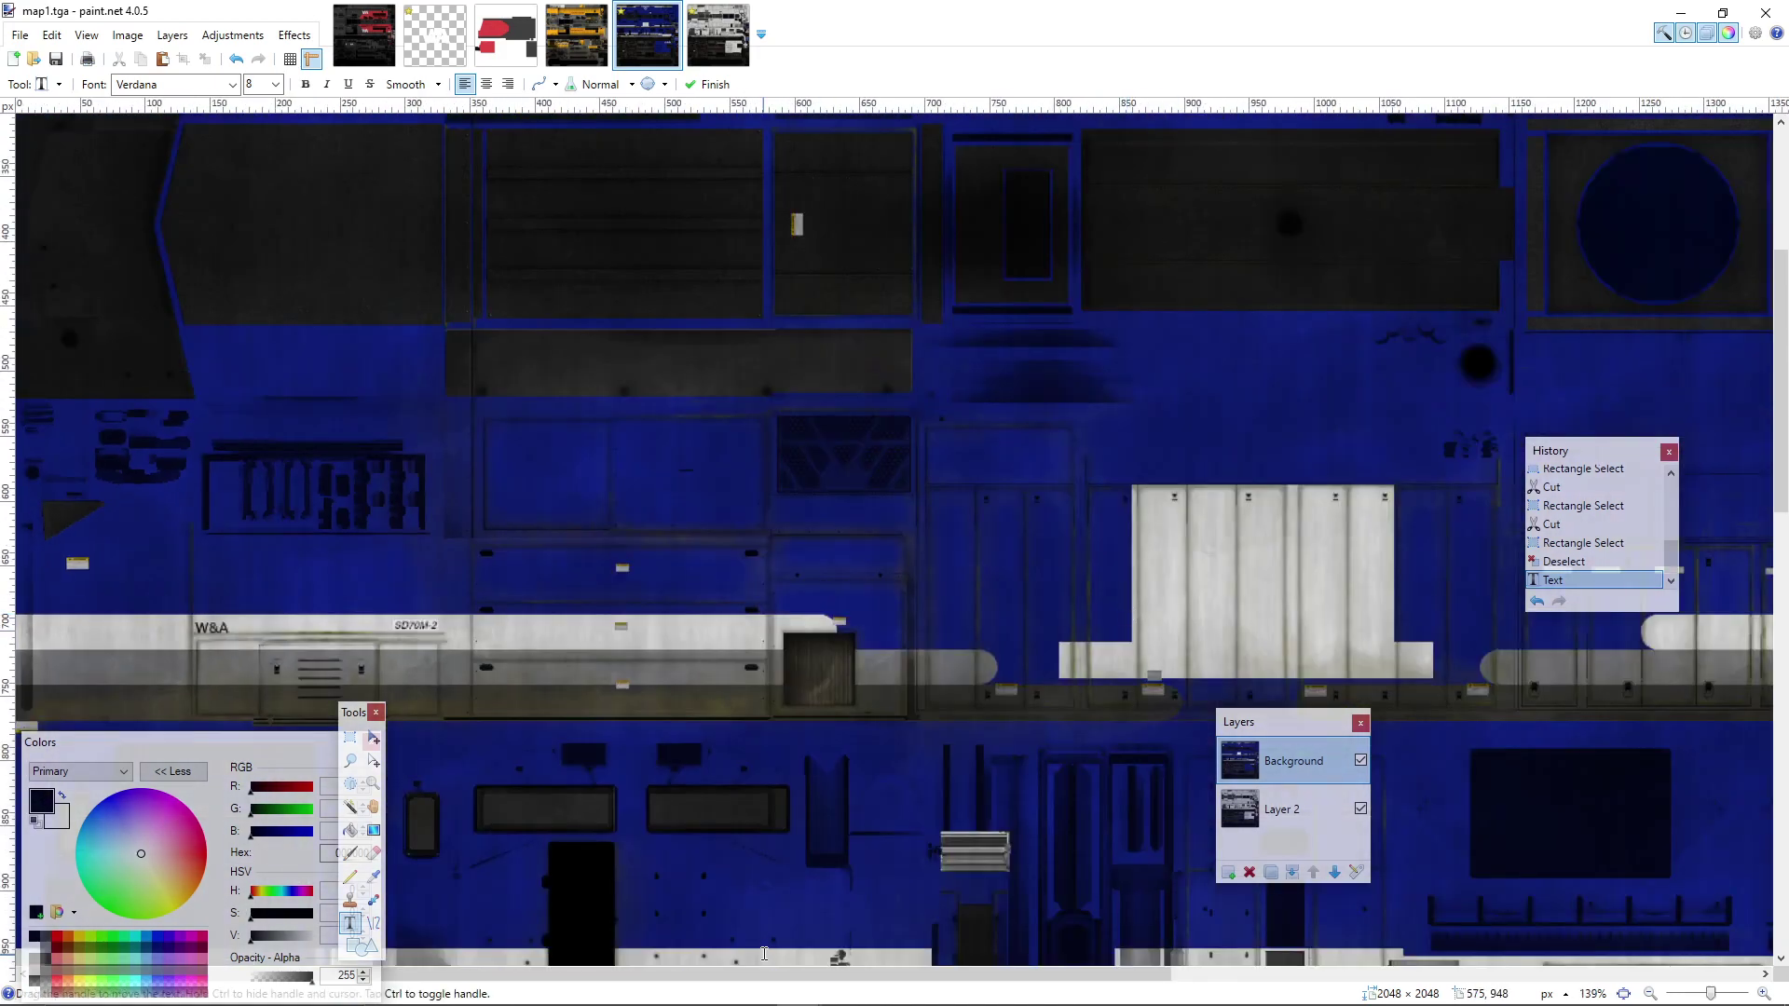
{"action": "left_click_drag", "start_coordinate": [770, 974], "coordinate": [937, 973]}
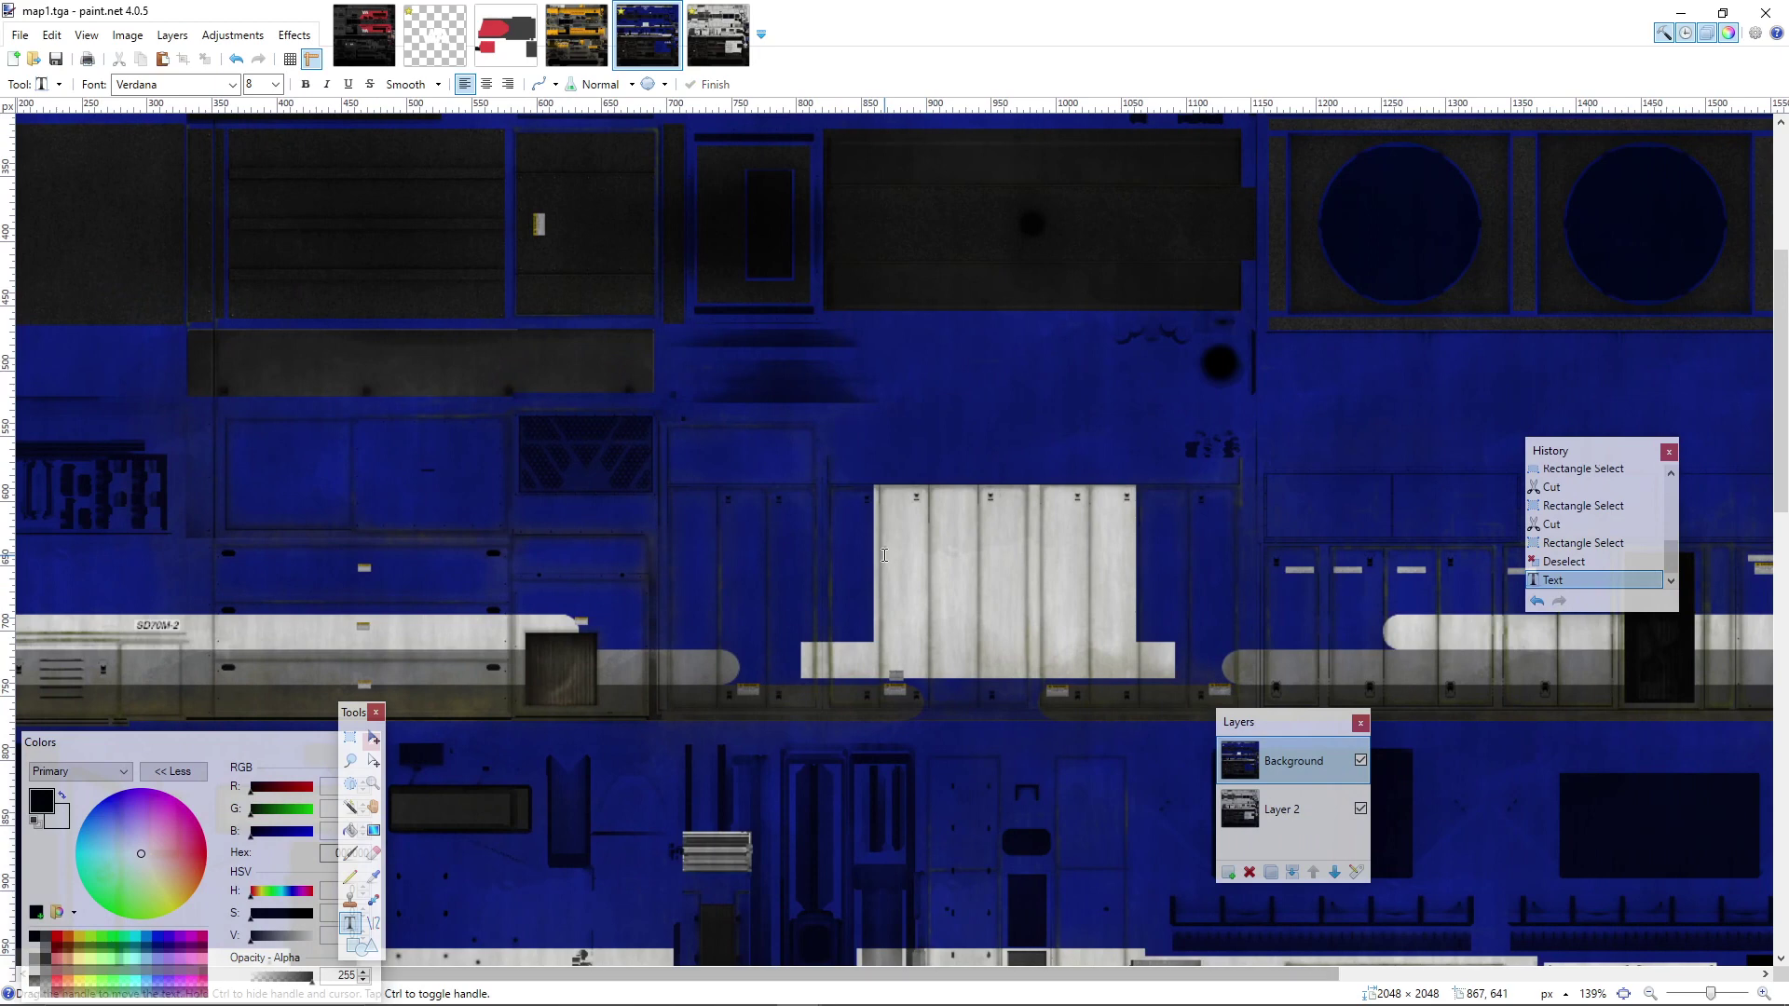
{"action": "left_click", "coordinate": [276, 85]}
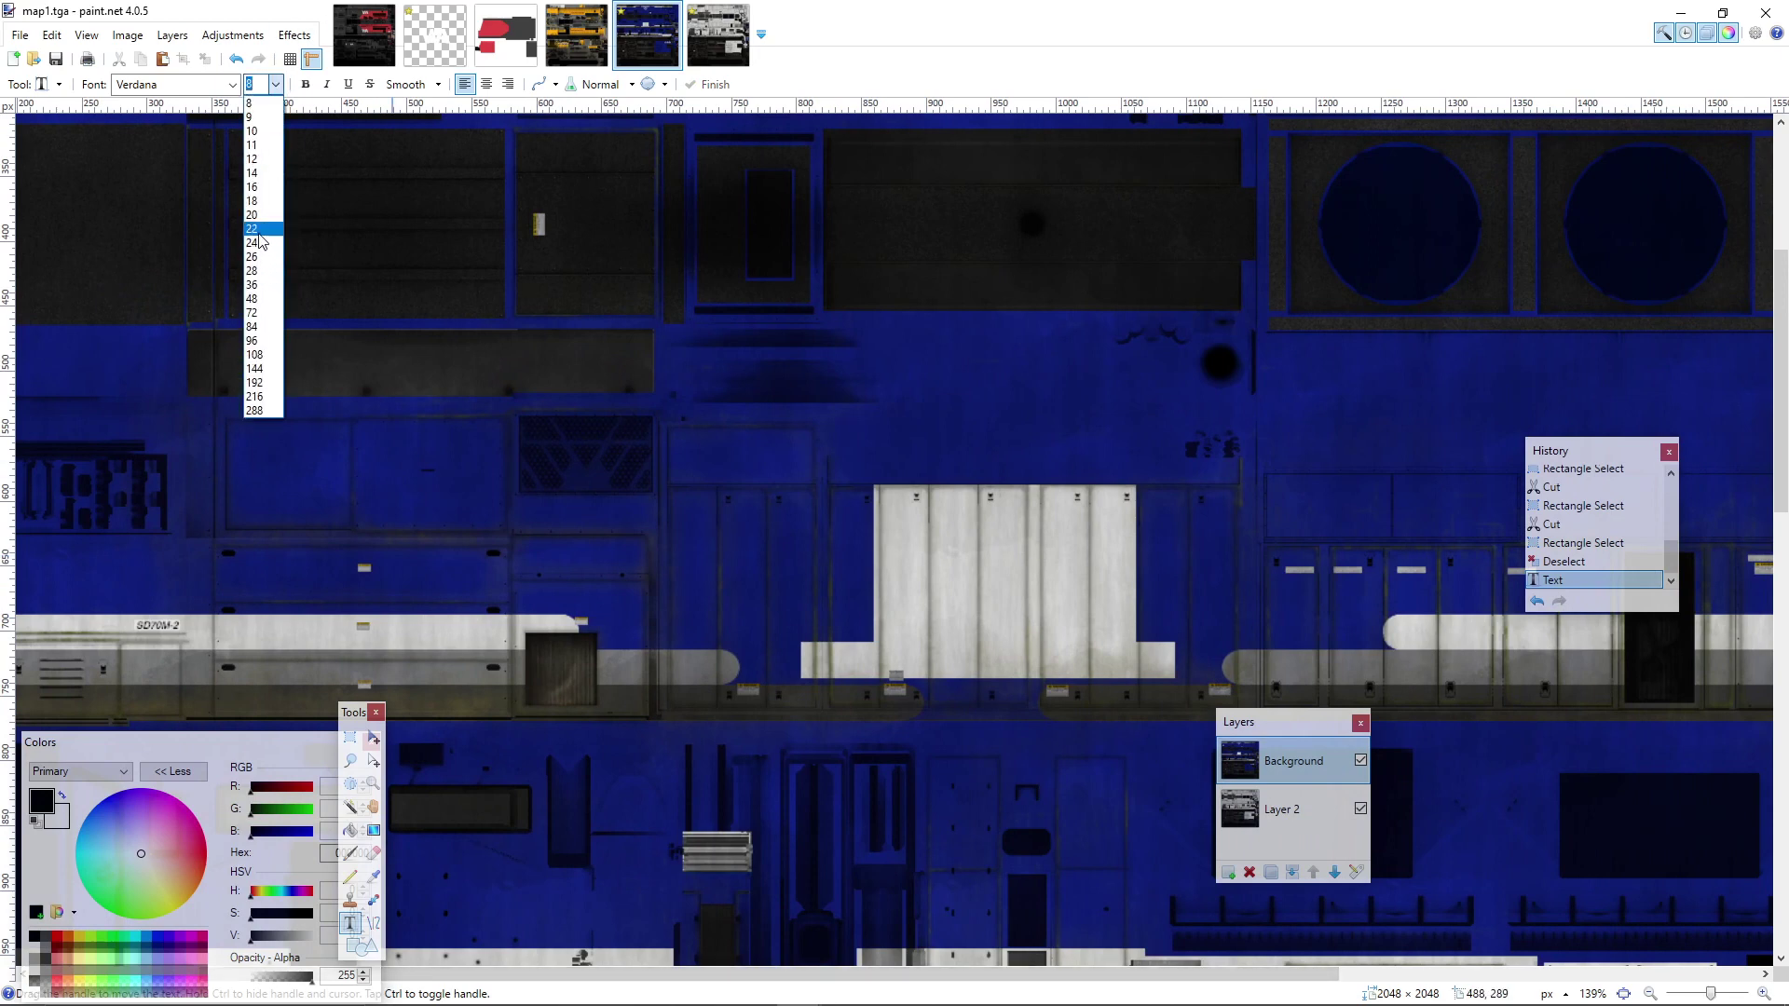
{"action": "left_click", "coordinate": [263, 195]}
{"action": "type", "text": "W&A"}
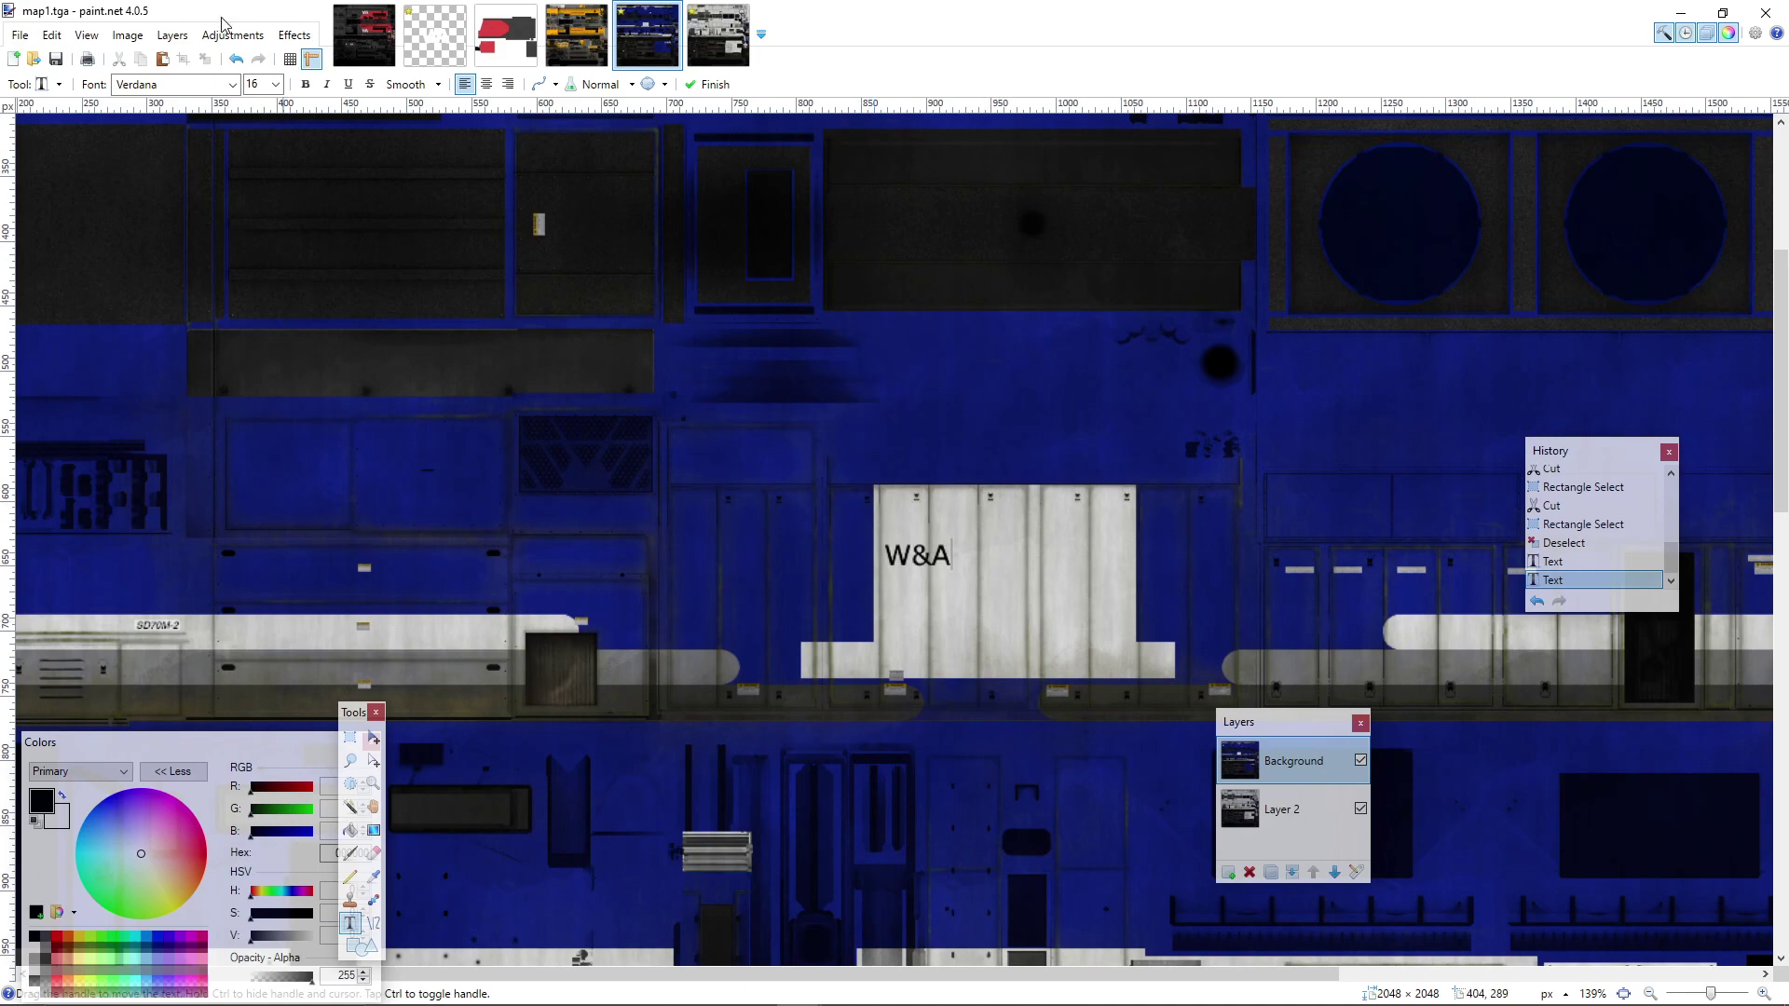
{"action": "left_click", "coordinate": [238, 59]}
{"action": "left_click", "coordinate": [238, 60]}
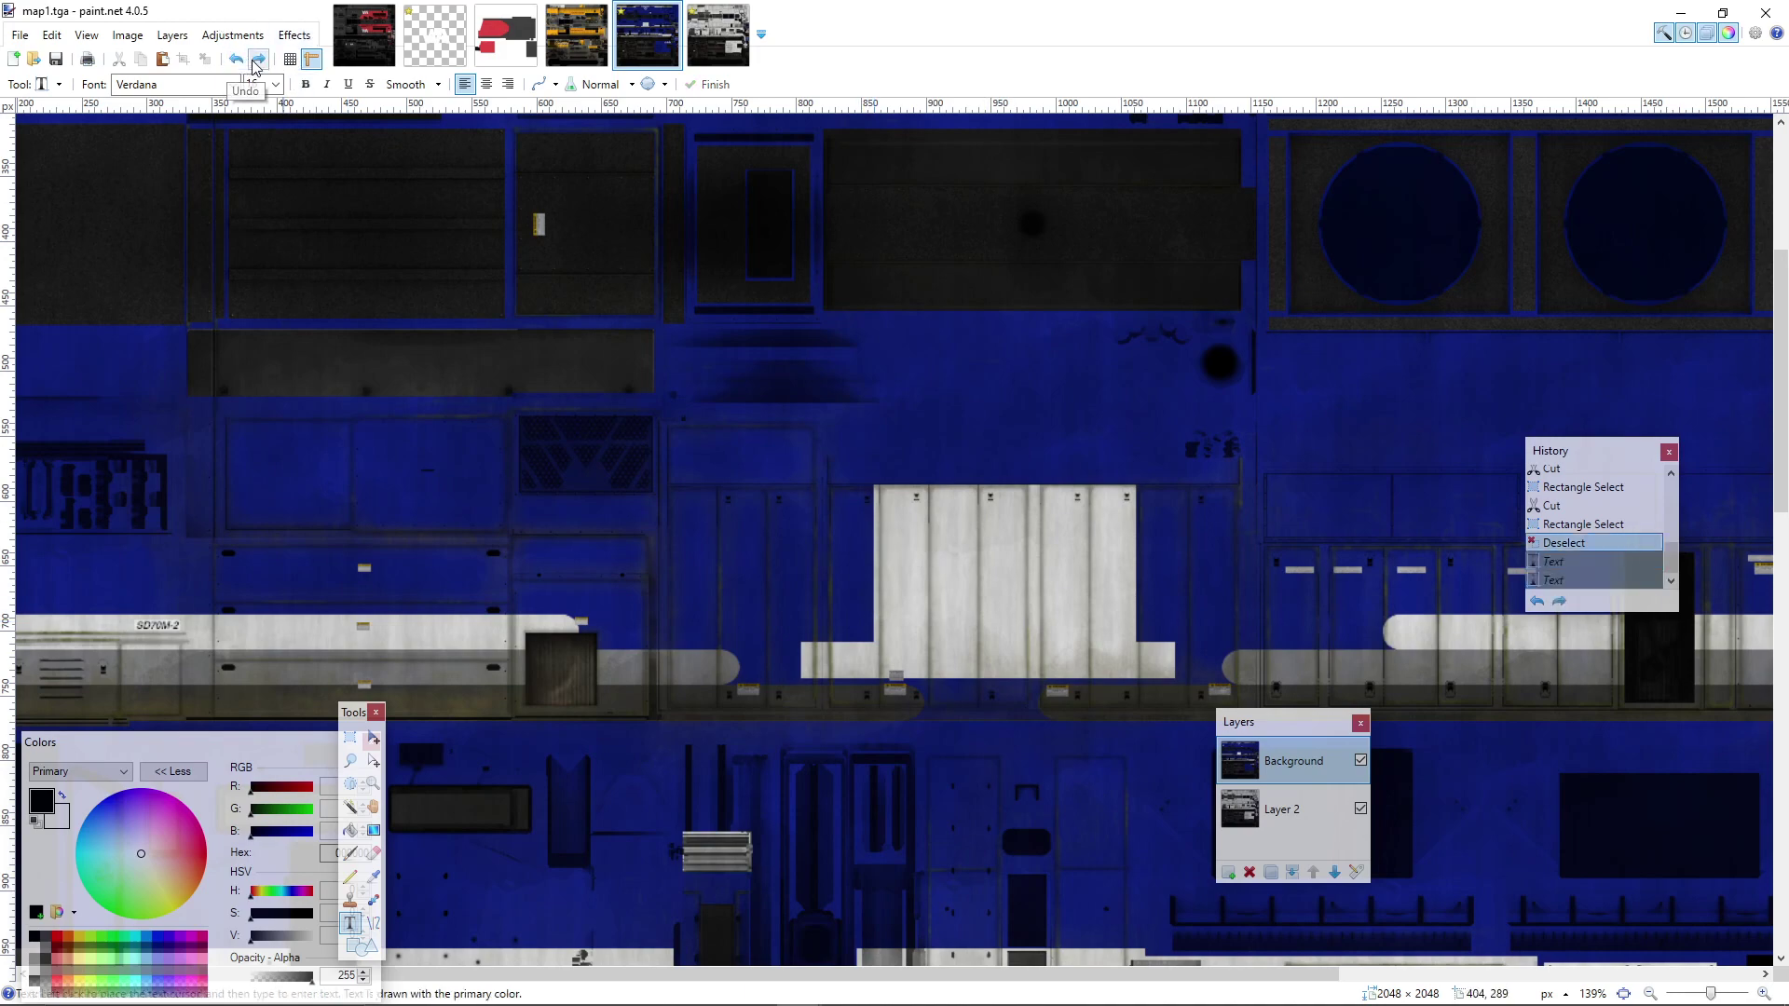
{"action": "left_click", "coordinate": [258, 60]}
{"action": "key", "text": "ctrl+minus"}
- Rotate the whole image 180° to reach the other SD70M-2 label
{"action": "left_click", "coordinate": [128, 35]}
{"action": "left_click", "coordinate": [164, 212]}
{"action": "scroll", "coordinate": [1539, 704], "scroll_direction": "up", "scroll_amount": 2}
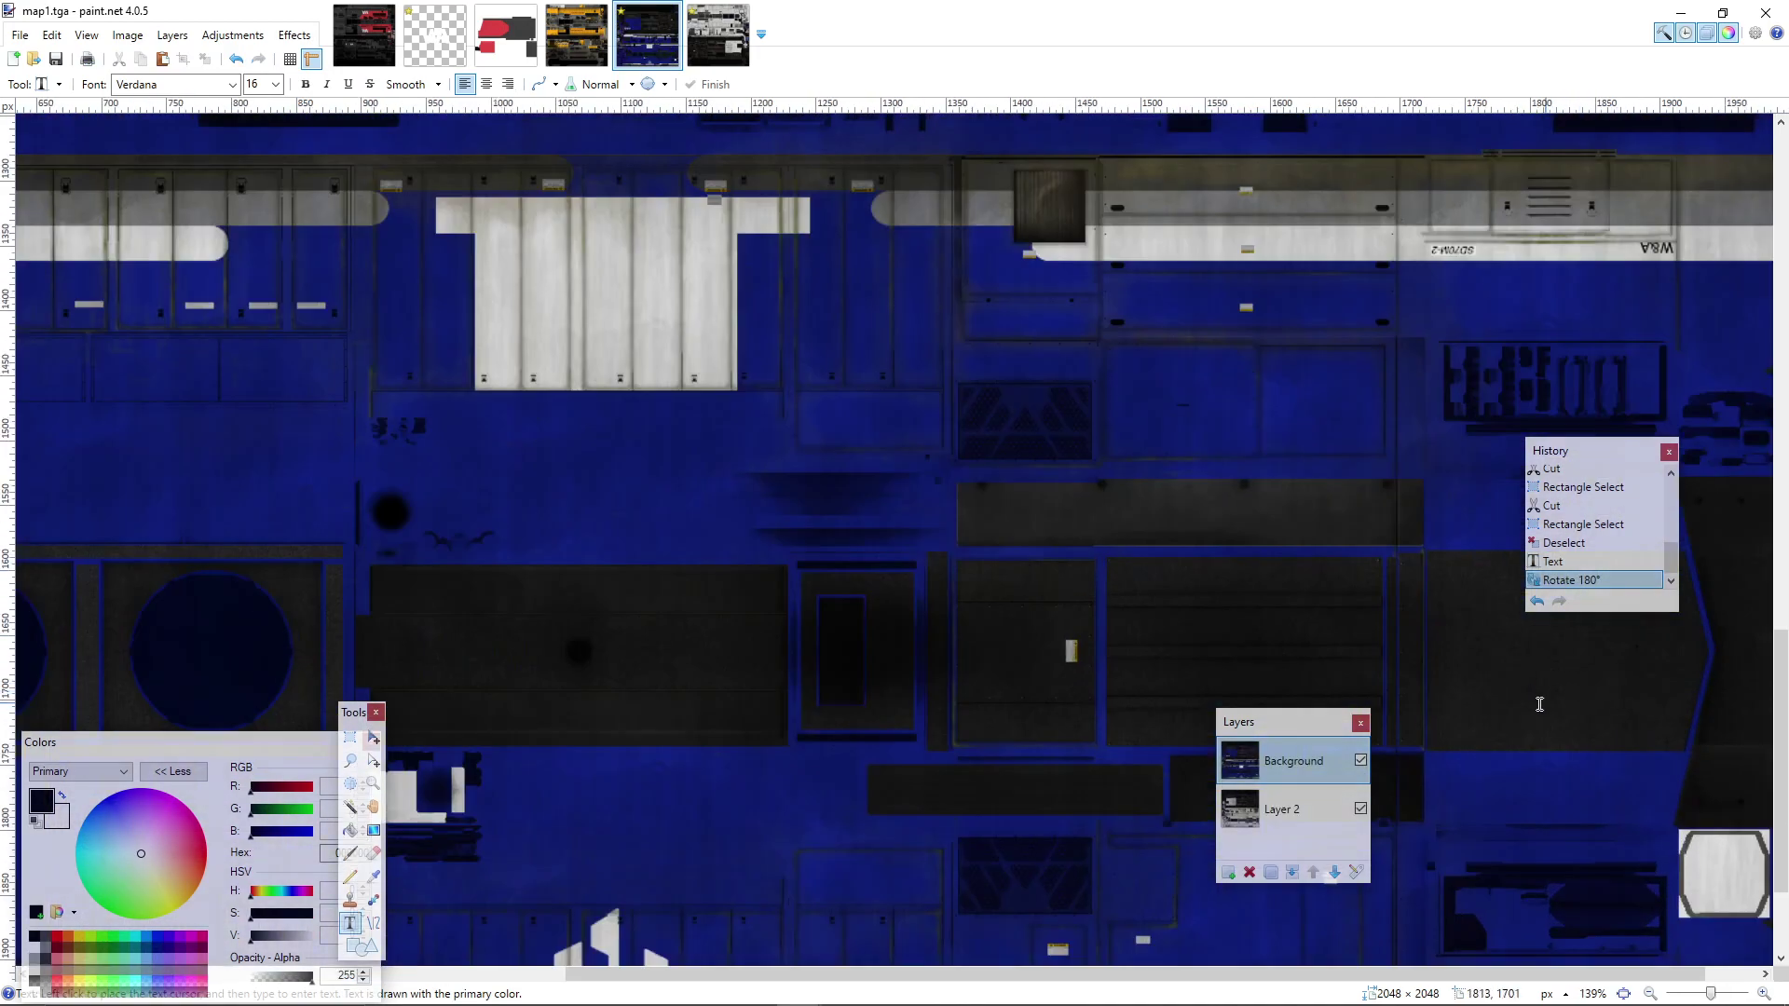
{"action": "scroll", "coordinate": [1539, 704], "scroll_direction": "down", "scroll_amount": 2}
{"action": "scroll", "coordinate": [1603, 838], "scroll_direction": "up", "scroll_amount": 2}
- Add 8 pt W&A text on the light stripe beside the other SD70M-2 label
{"action": "left_click", "coordinate": [1595, 838]}
{"action": "type", "text": "W"}
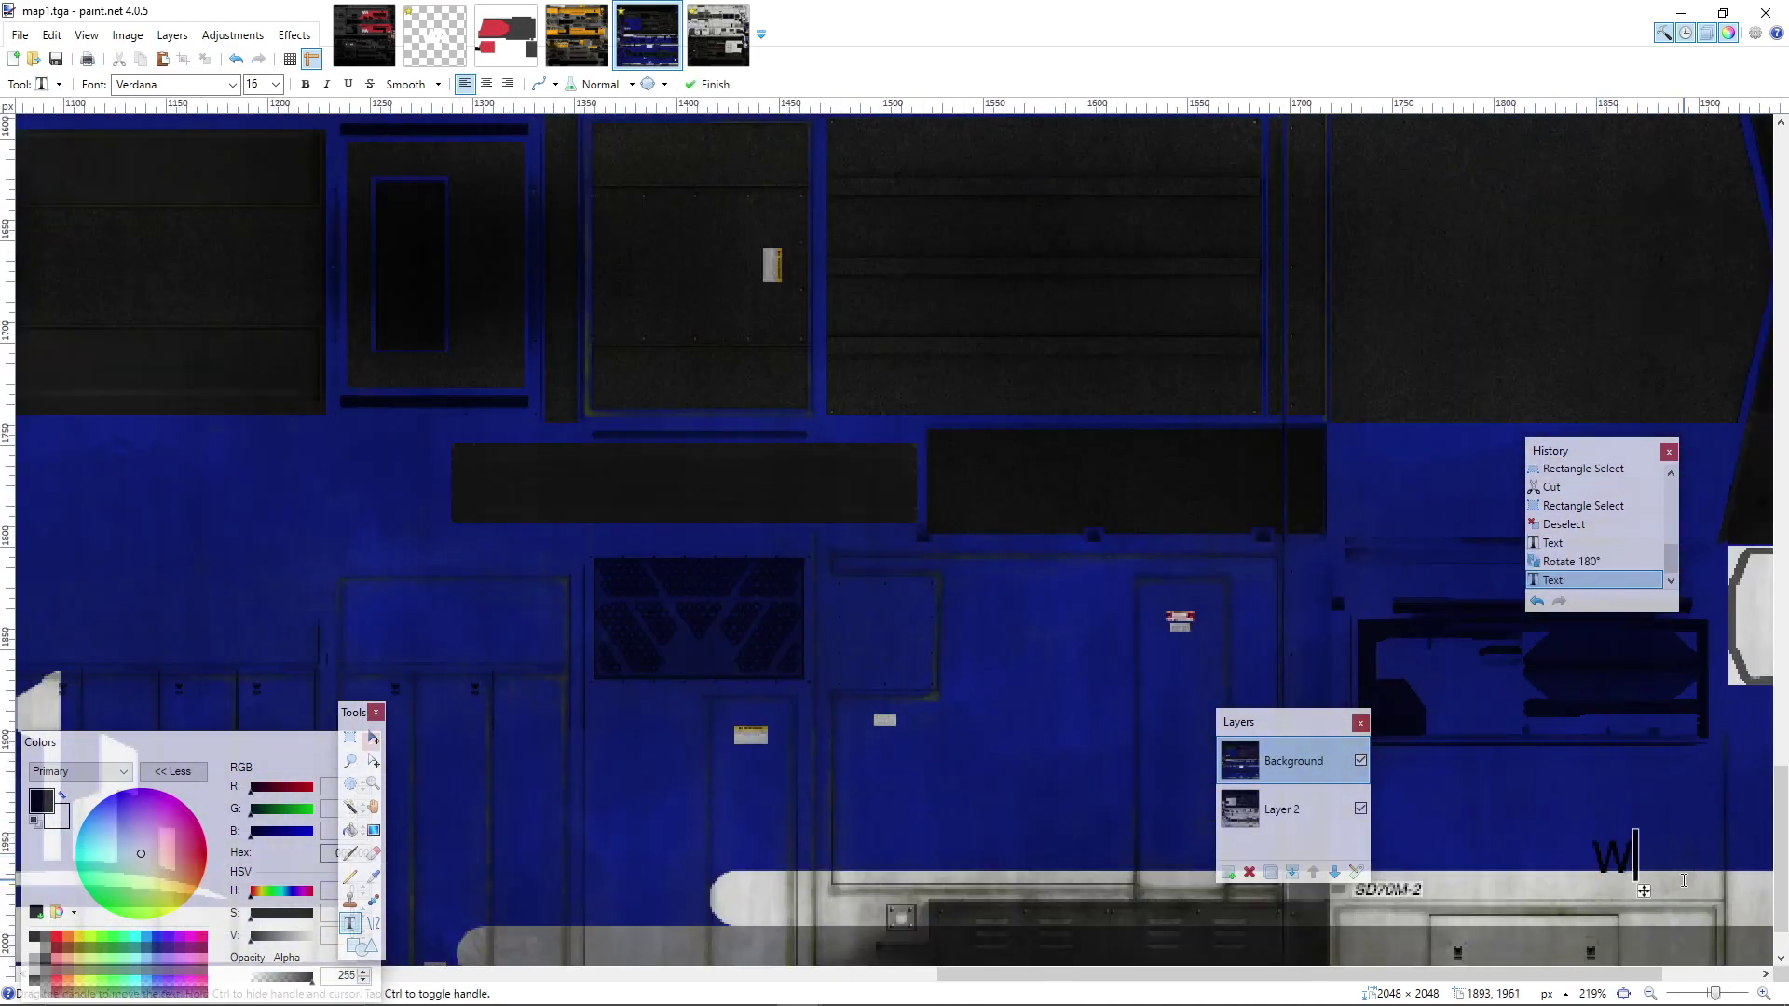
{"action": "left_click", "coordinate": [276, 84]}
{"action": "left_click", "coordinate": [249, 105]}
{"action": "left_click_drag", "start_coordinate": [1654, 877], "coordinate": [1666, 916]}
- Rotate the image 180° back upright
{"action": "left_click", "coordinate": [128, 34]}
{"action": "left_click", "coordinate": [177, 213]}
{"action": "scroll", "coordinate": [847, 441], "scroll_direction": "down", "scroll_amount": 5}
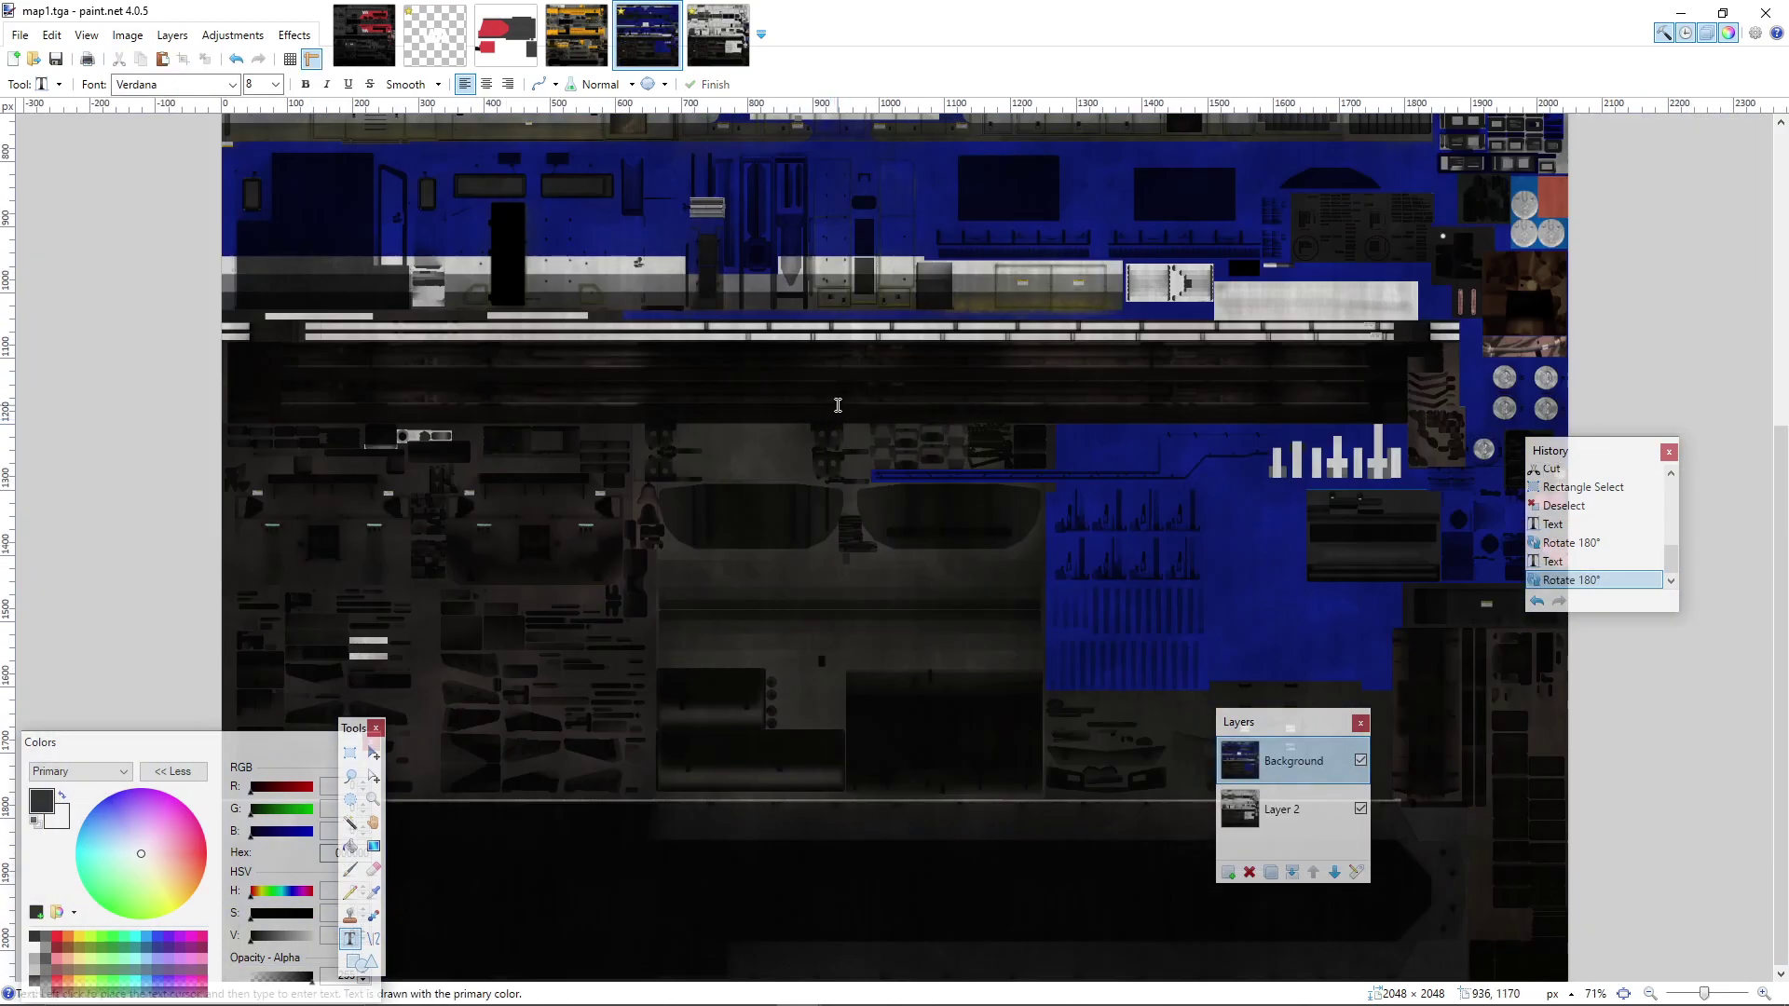
{"action": "scroll", "coordinate": [838, 404], "scroll_direction": "down", "scroll_amount": 1}
{"action": "scroll", "coordinate": [933, 406], "scroll_direction": "up", "scroll_amount": 5}
- Save as map1 in TGA format, replacing the existing file and flattening the layers
{"action": "left_click", "coordinate": [19, 34]}
{"action": "left_click", "coordinate": [60, 184]}
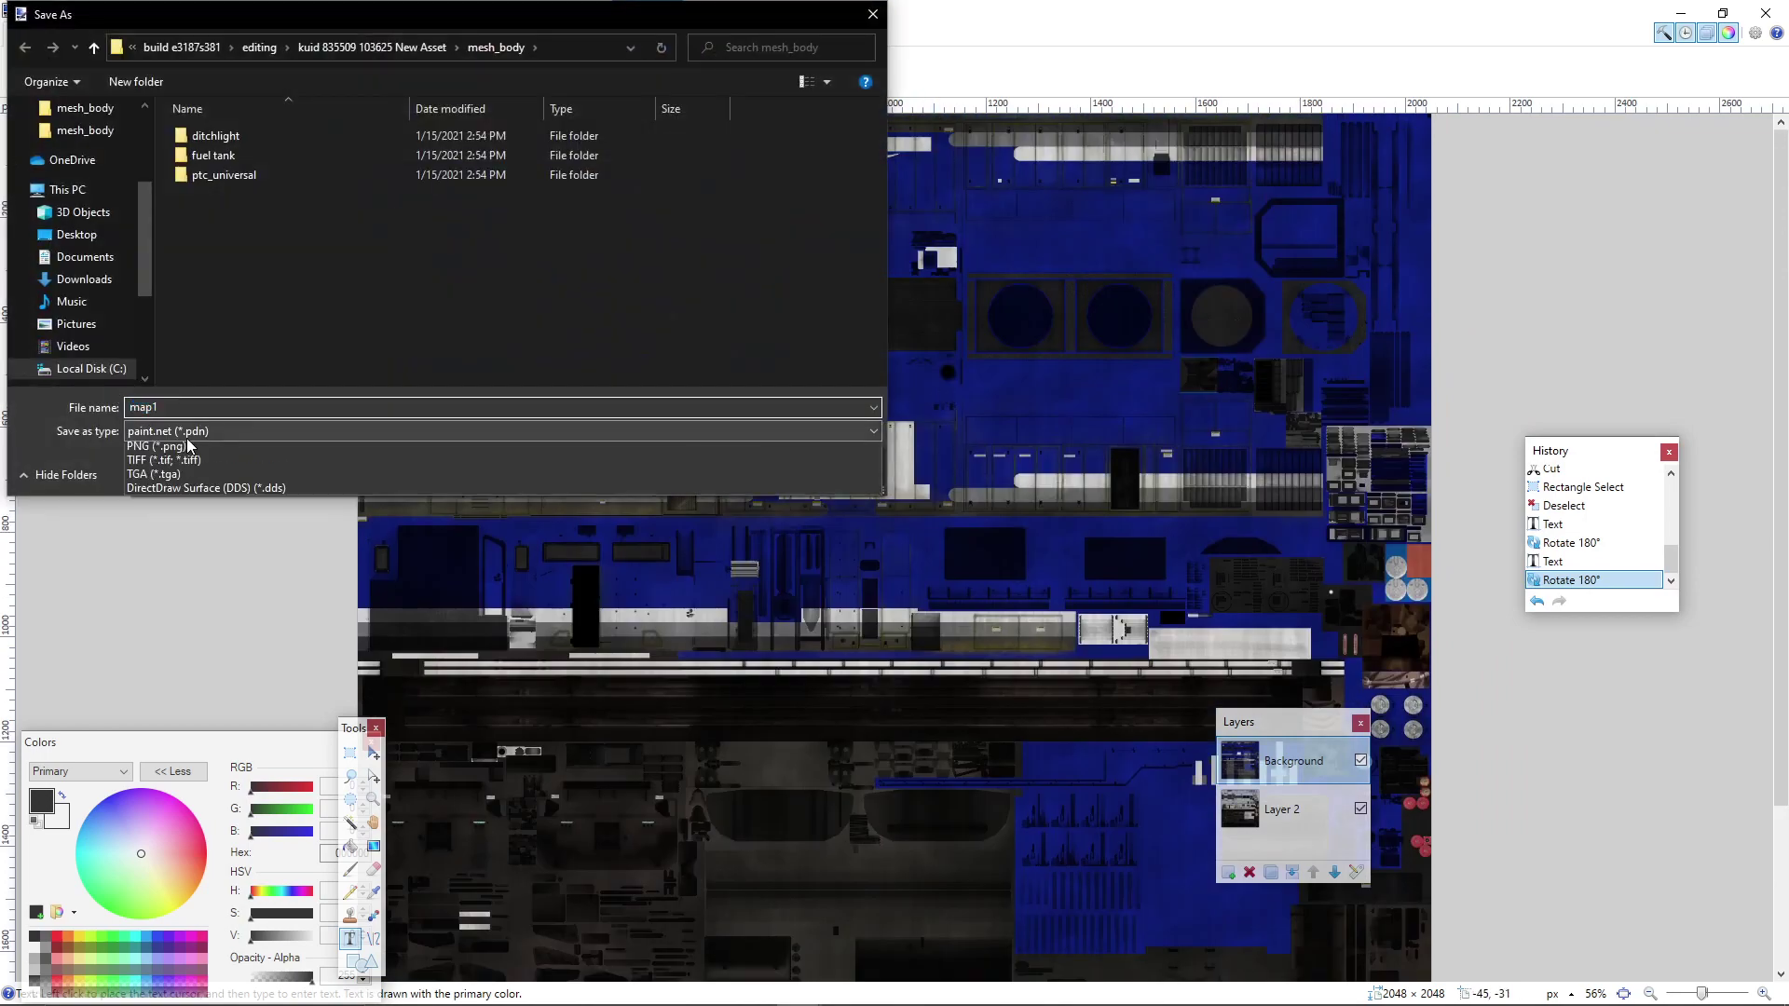
{"action": "left_click", "coordinate": [187, 434]}
{"action": "left_click", "coordinate": [243, 529]}
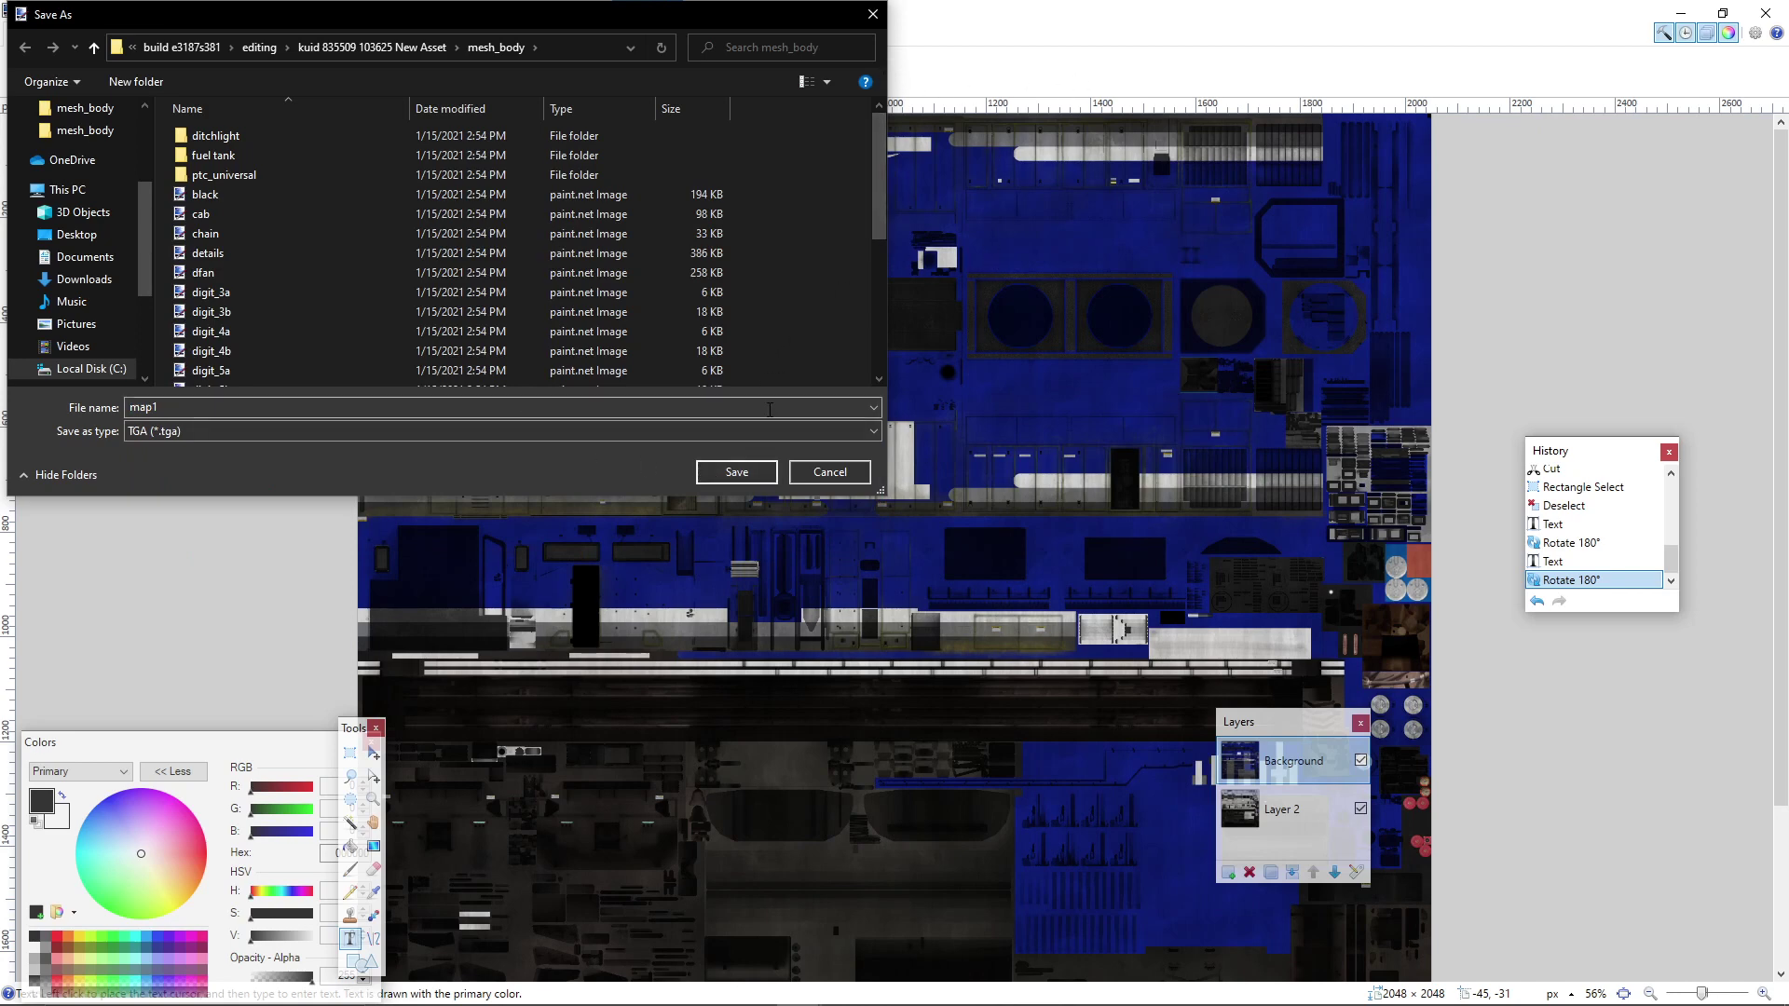
{"action": "left_click", "coordinate": [740, 478]}
{"action": "left_click", "coordinate": [1014, 515]}
{"action": "left_click", "coordinate": [1048, 663]}
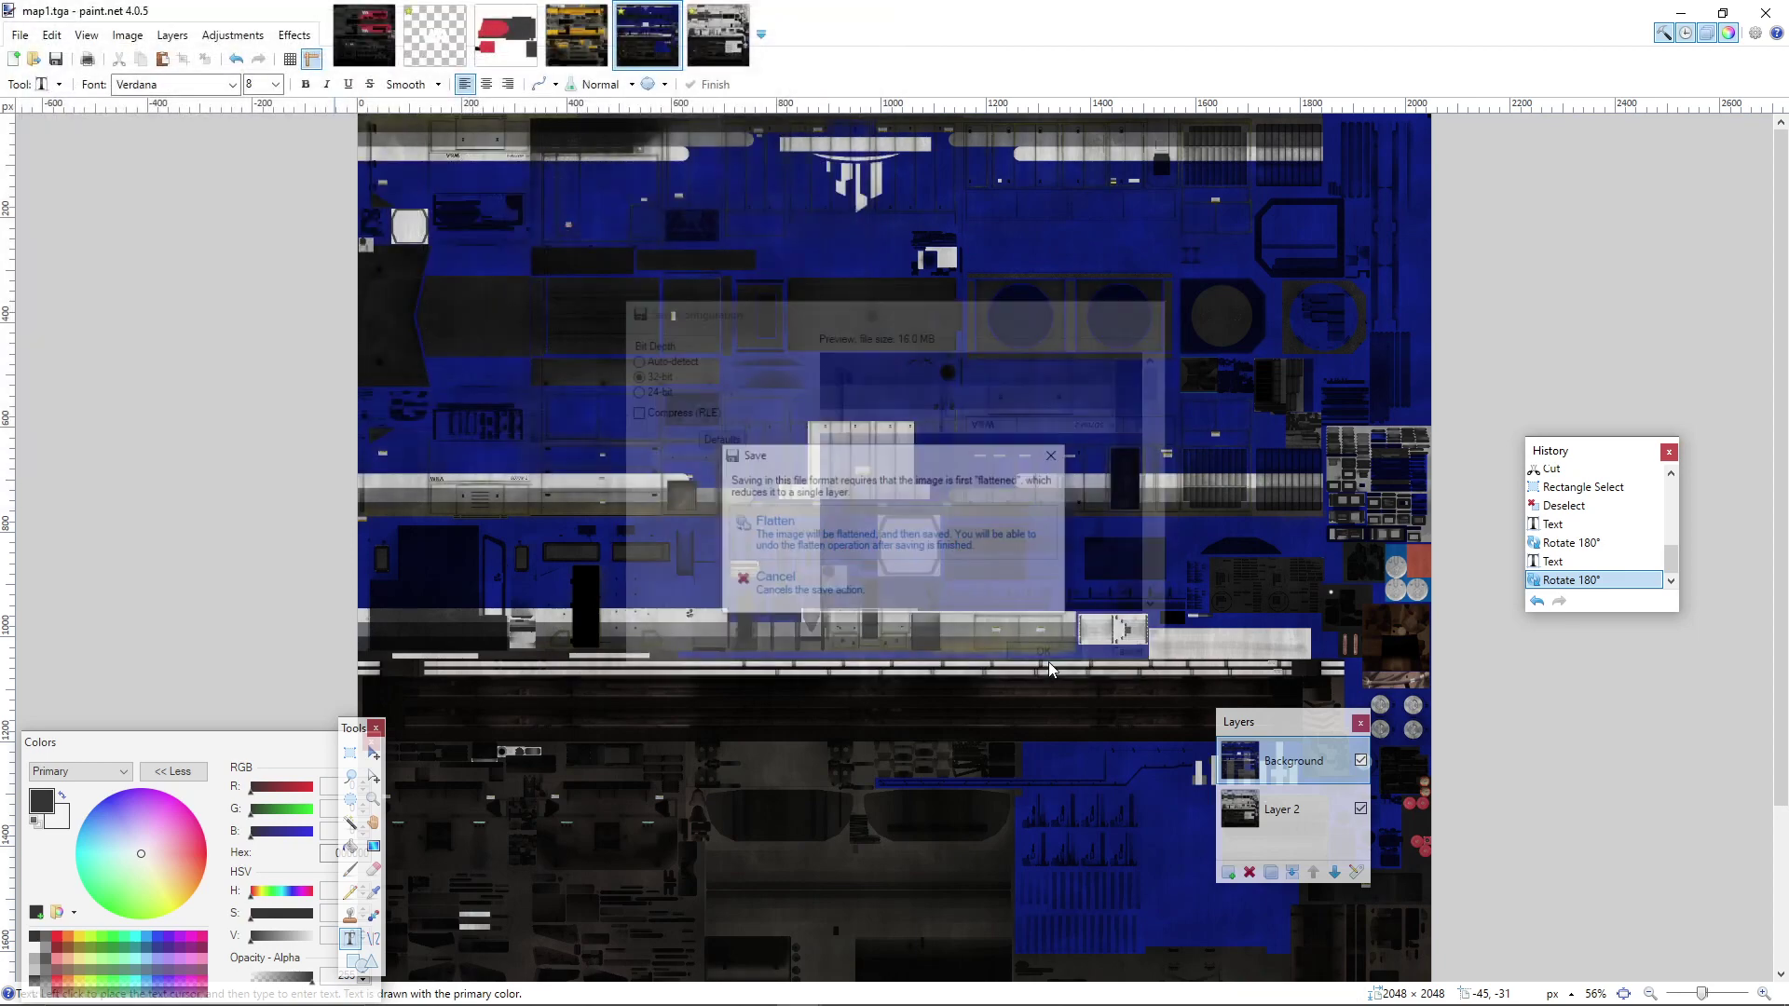
{"action": "left_click", "coordinate": [905, 534]}
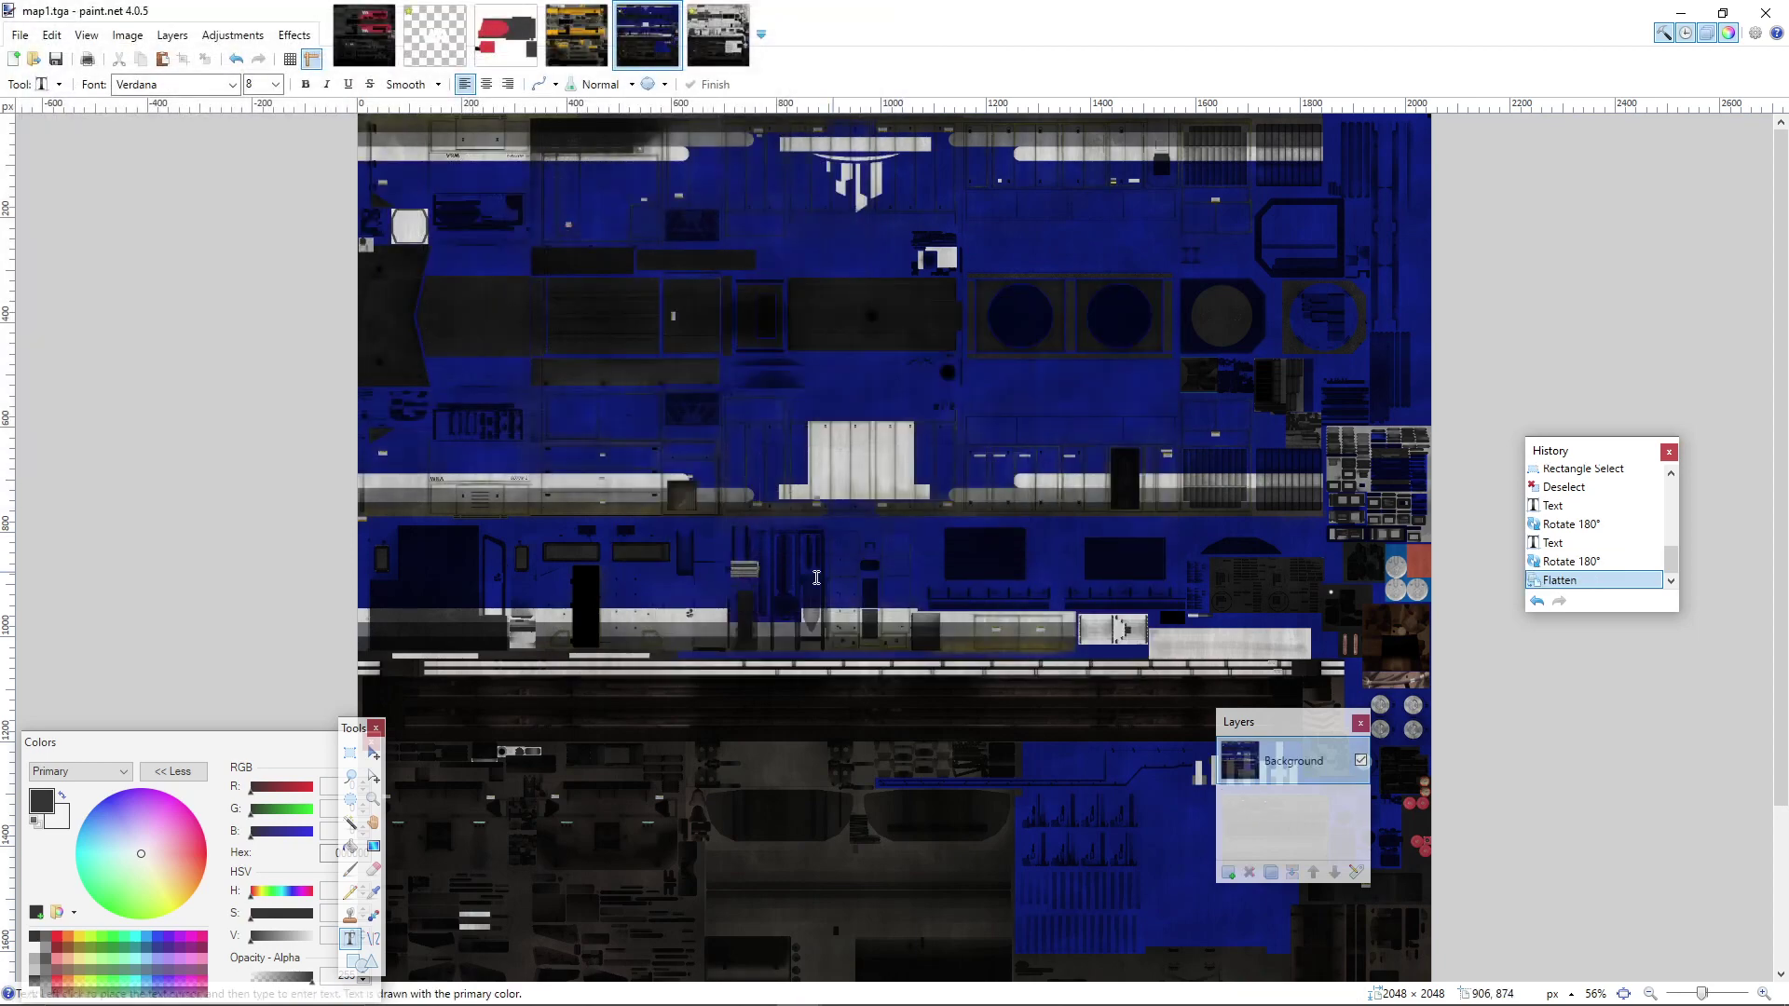